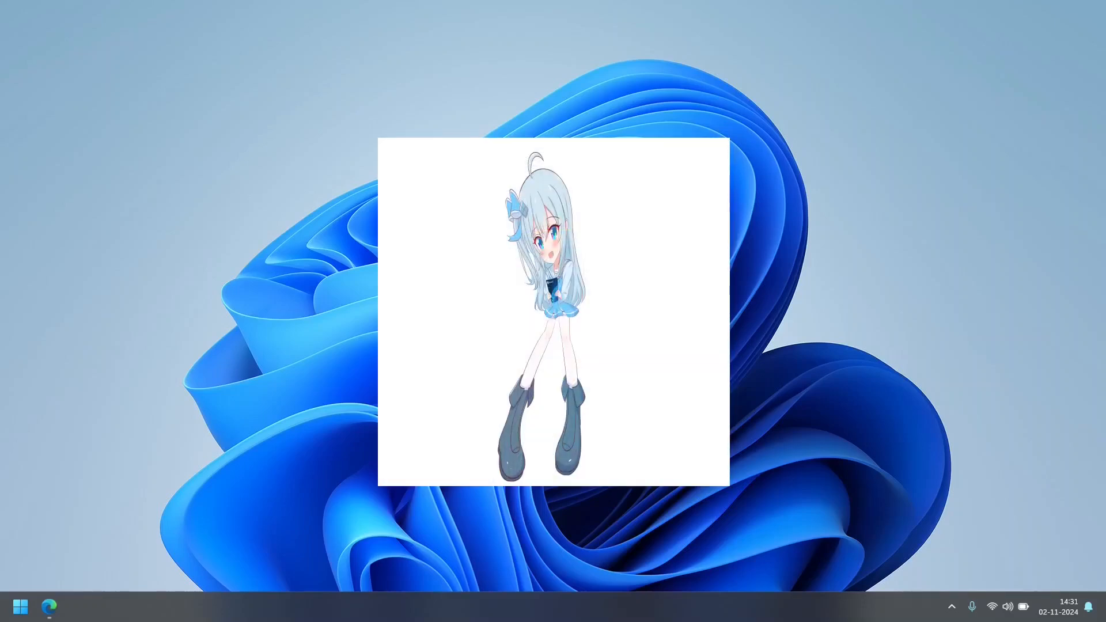
Step: In Microsoft Edge, choose the Windows 11 (multi-edition ISO for x64 devices) disk image and request its download
key("alt+Tab")
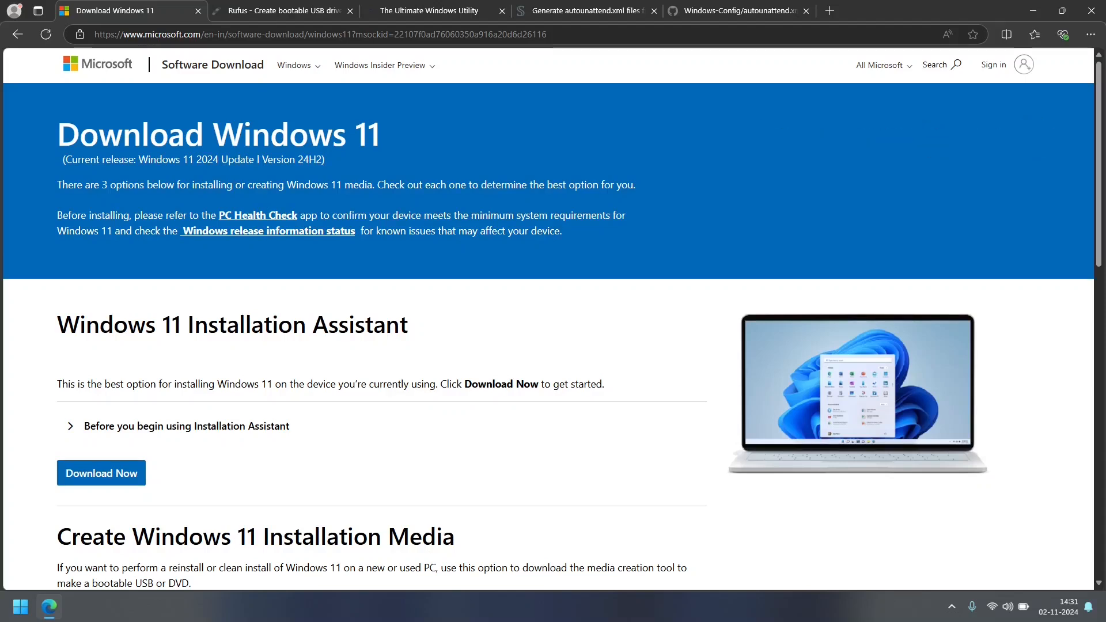
scroll(553, 317, "down", 5)
scroll(553, 317, "down", 3)
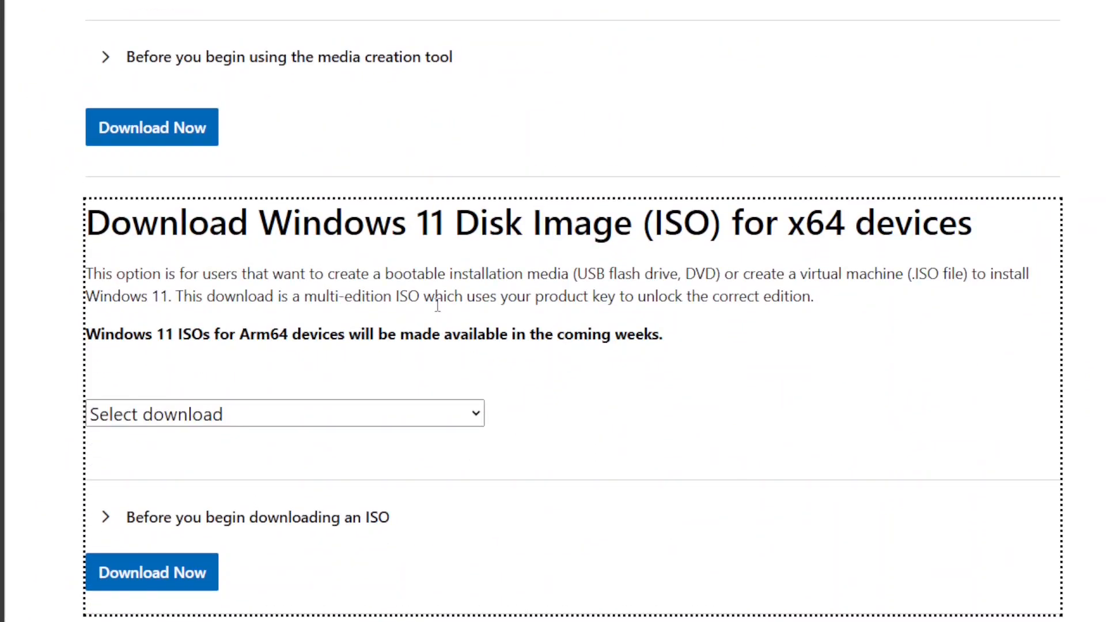
left_click(433, 412)
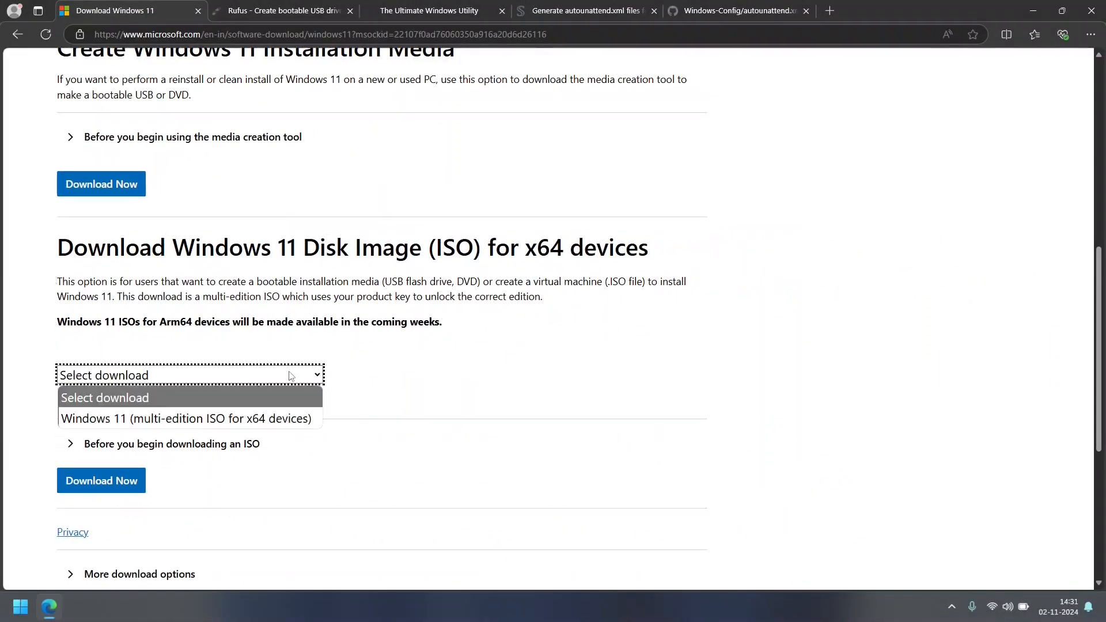
left_click(392, 381)
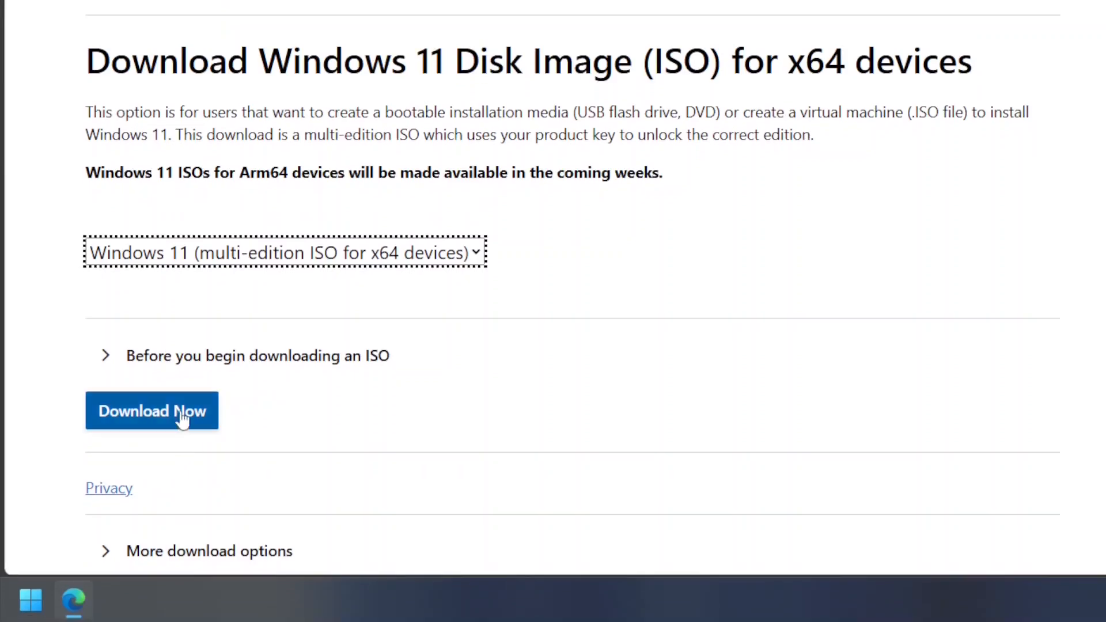
left_click(182, 420)
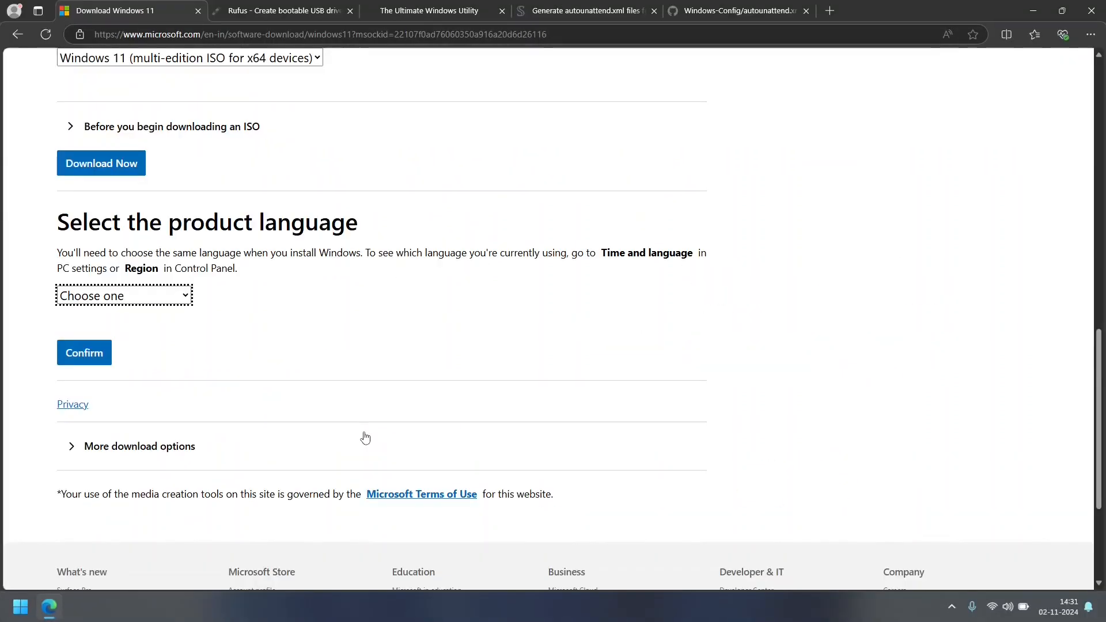
Step: Set the product language to English International and confirm it
left_click(170, 297)
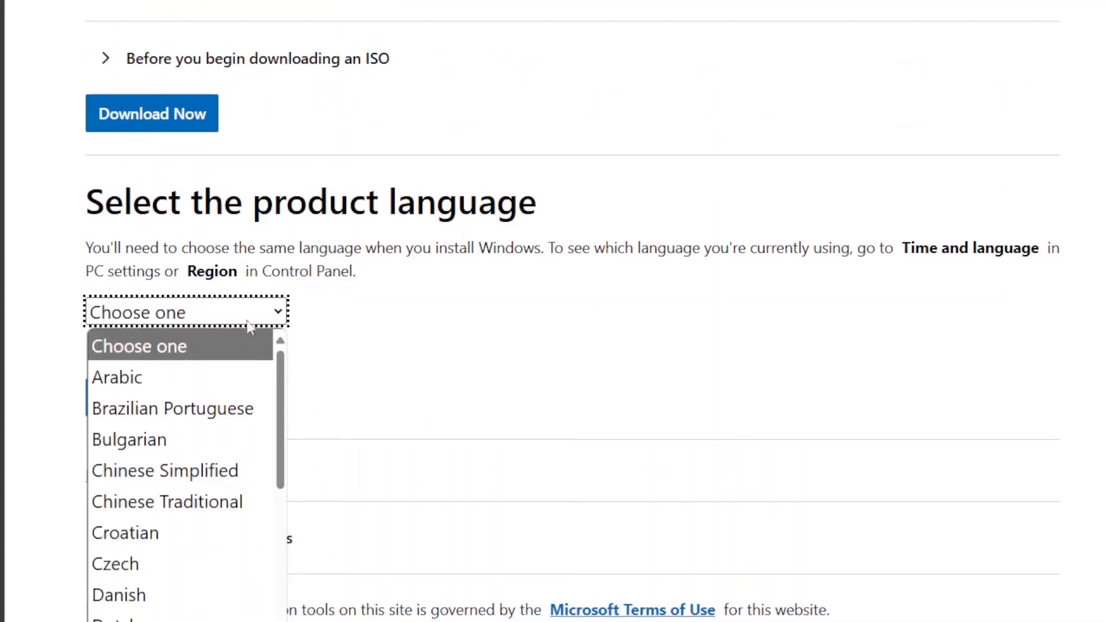
scroll(217, 469, "down", 2)
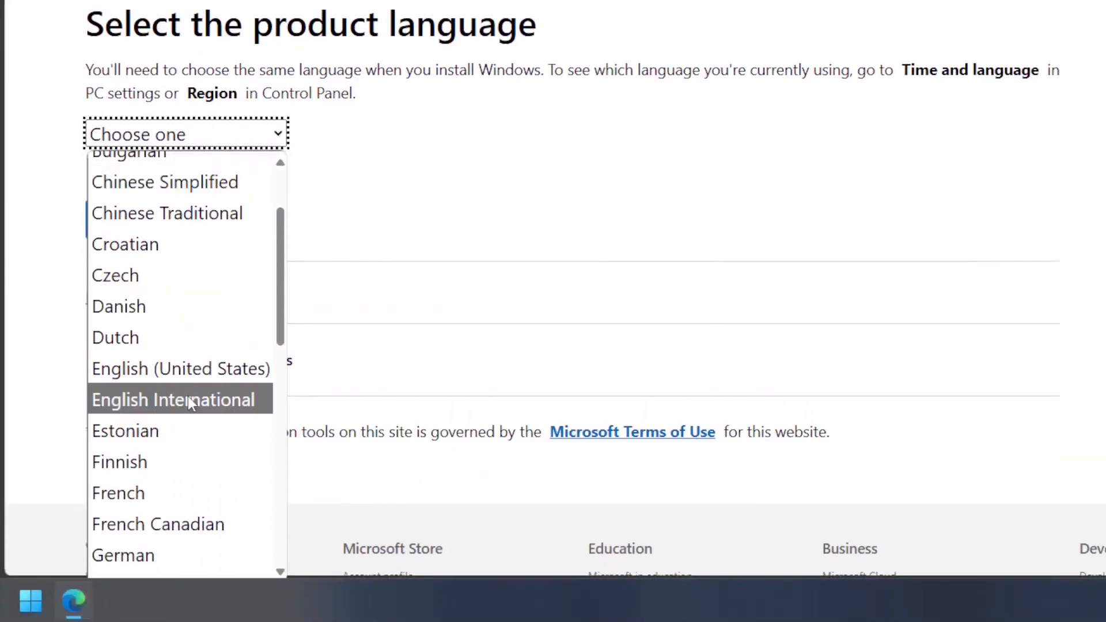
left_click(187, 431)
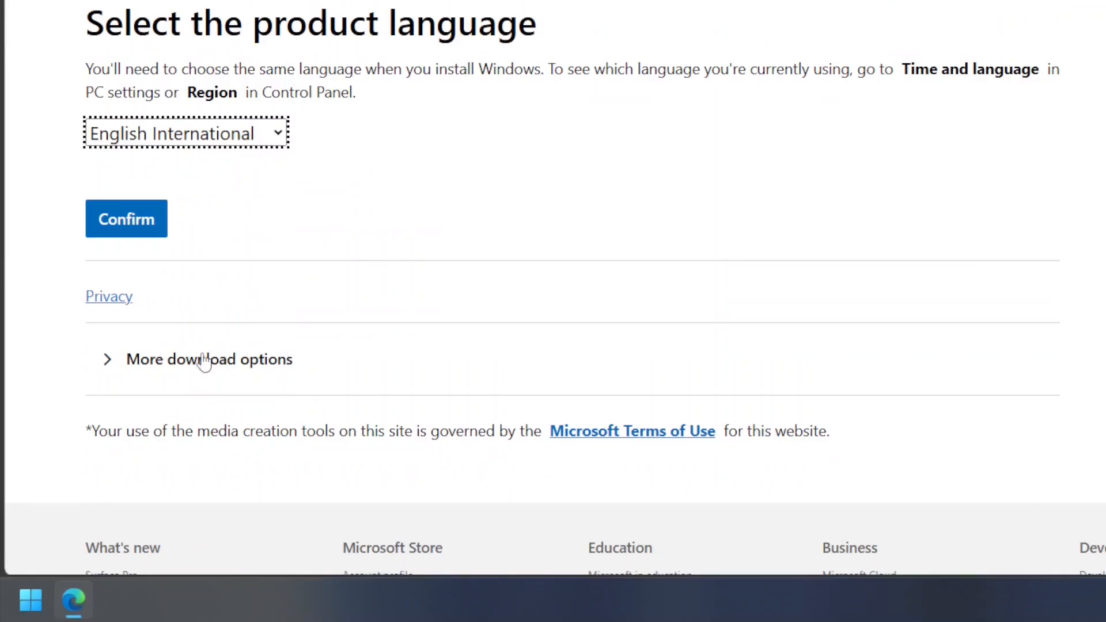
left_click(151, 230)
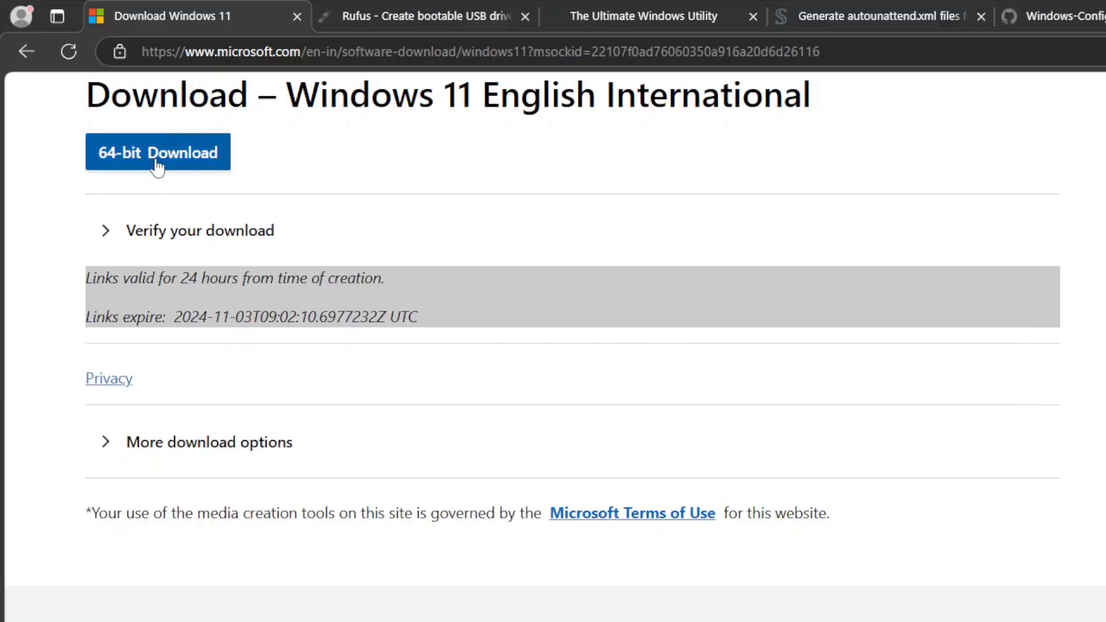
left_click(157, 166)
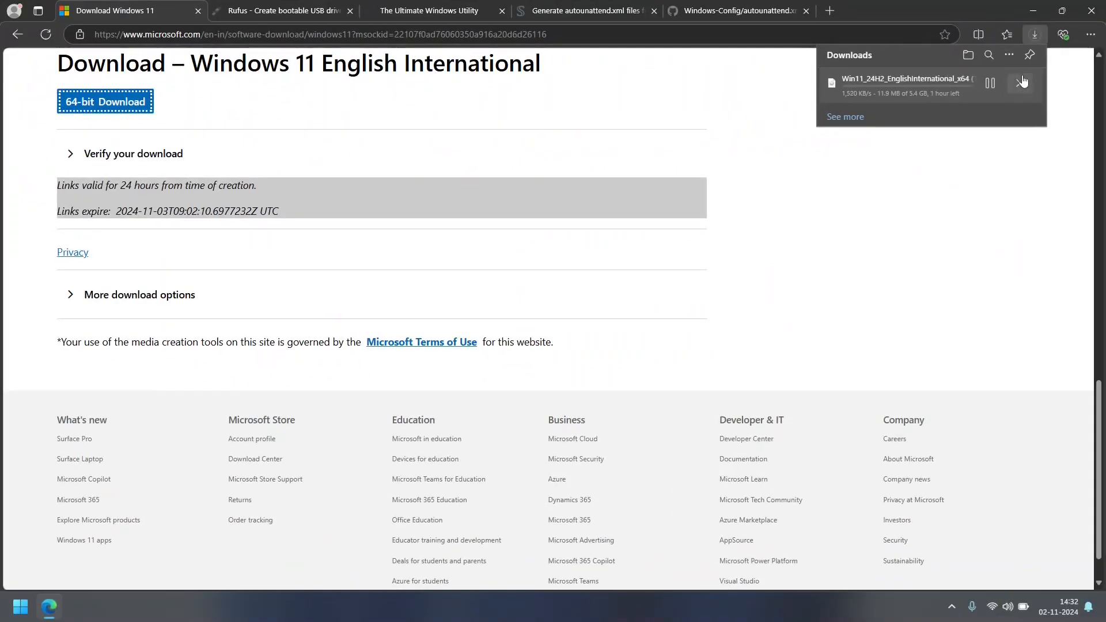
left_click(1022, 81)
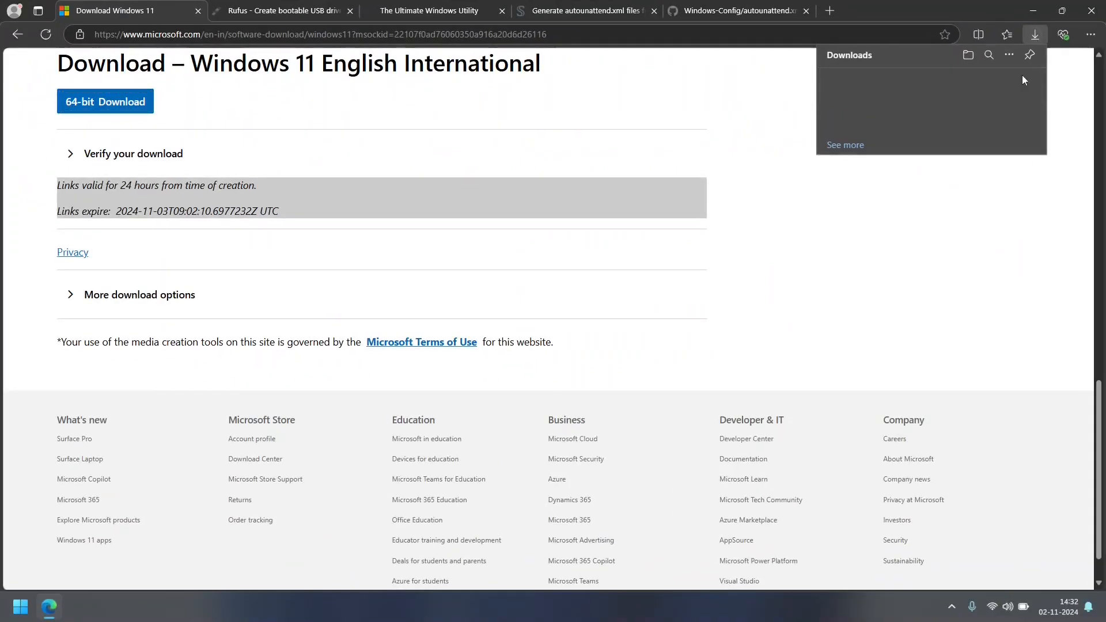
left_click(705, 138)
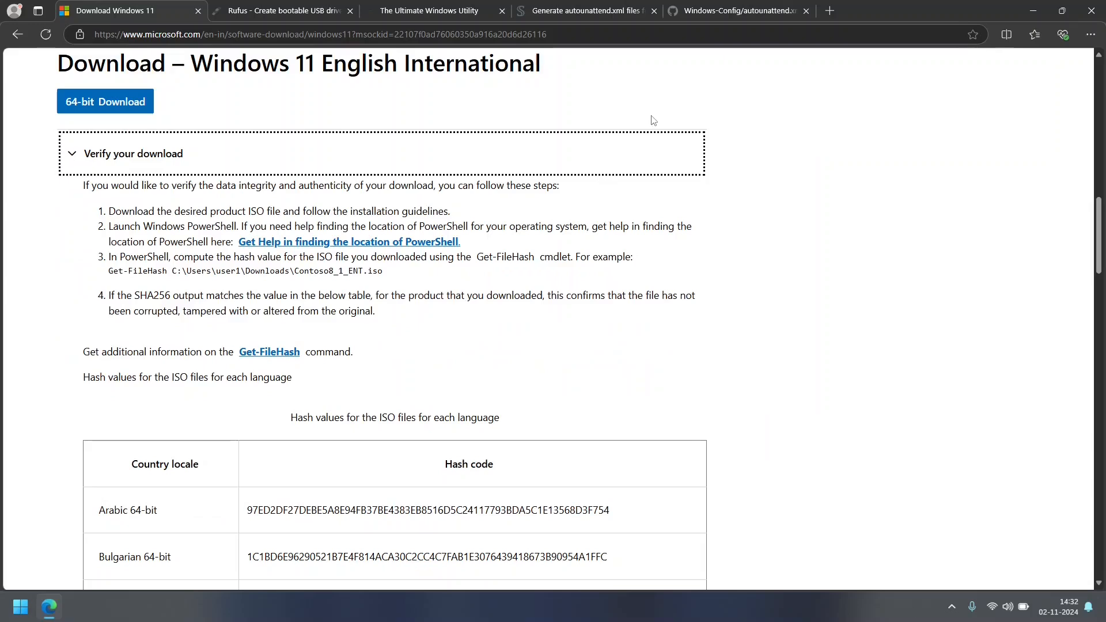
Step: Download the standard x64 release rufus-4.6.exe from the Rufus site and keep the file despite the browser's warning
key("ctrl+Tab")
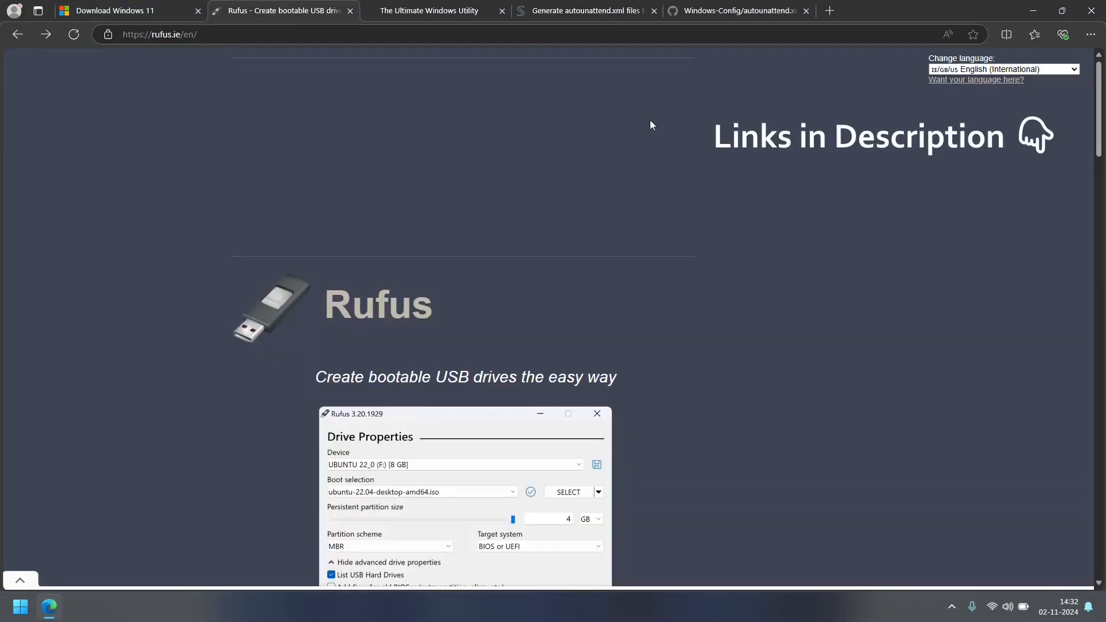
scroll(654, 199, "down", 10)
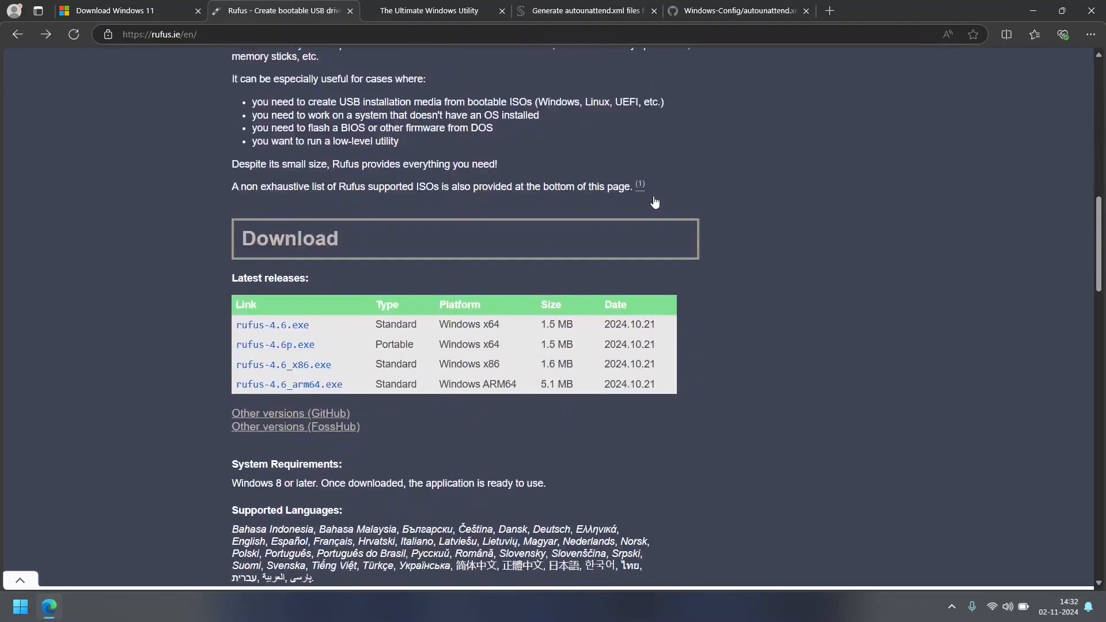
scroll(654, 198, "down", 1)
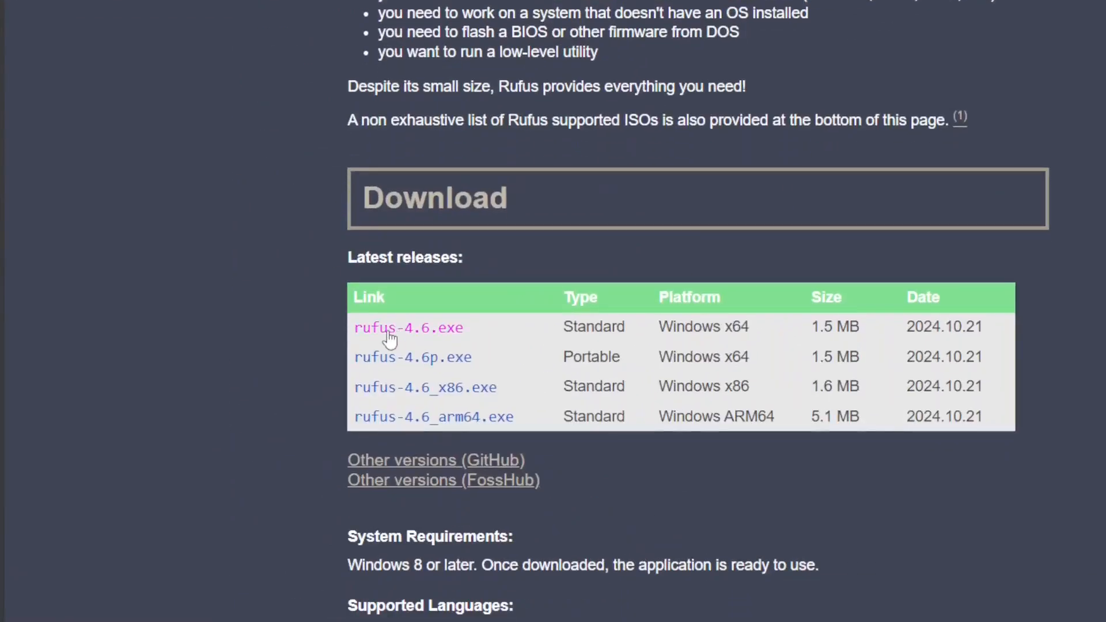
left_click(388, 334)
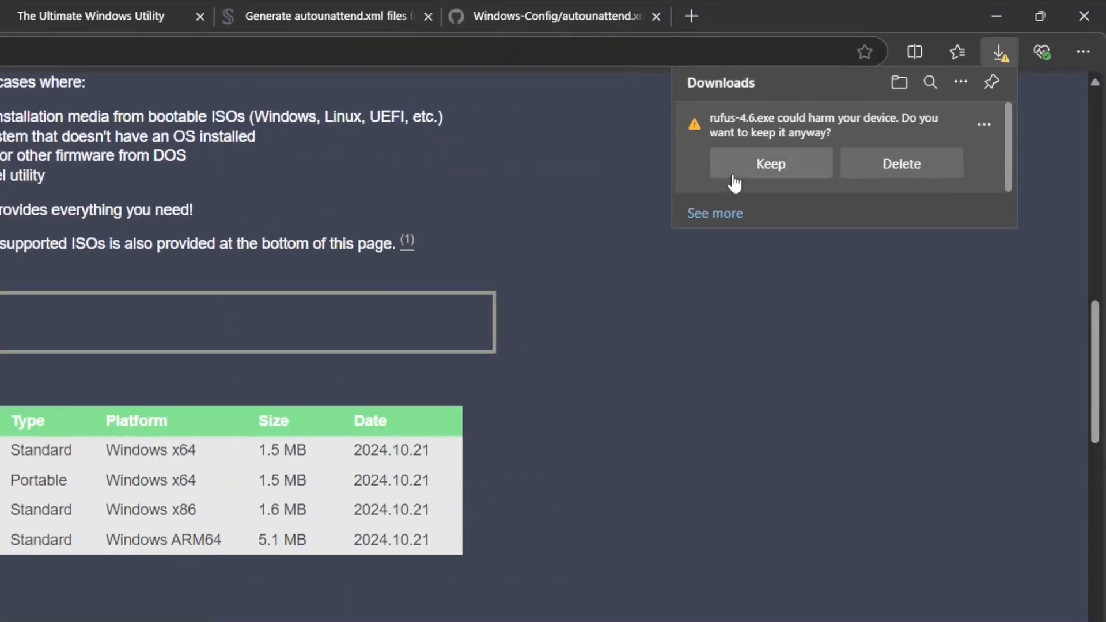
left_click(858, 110)
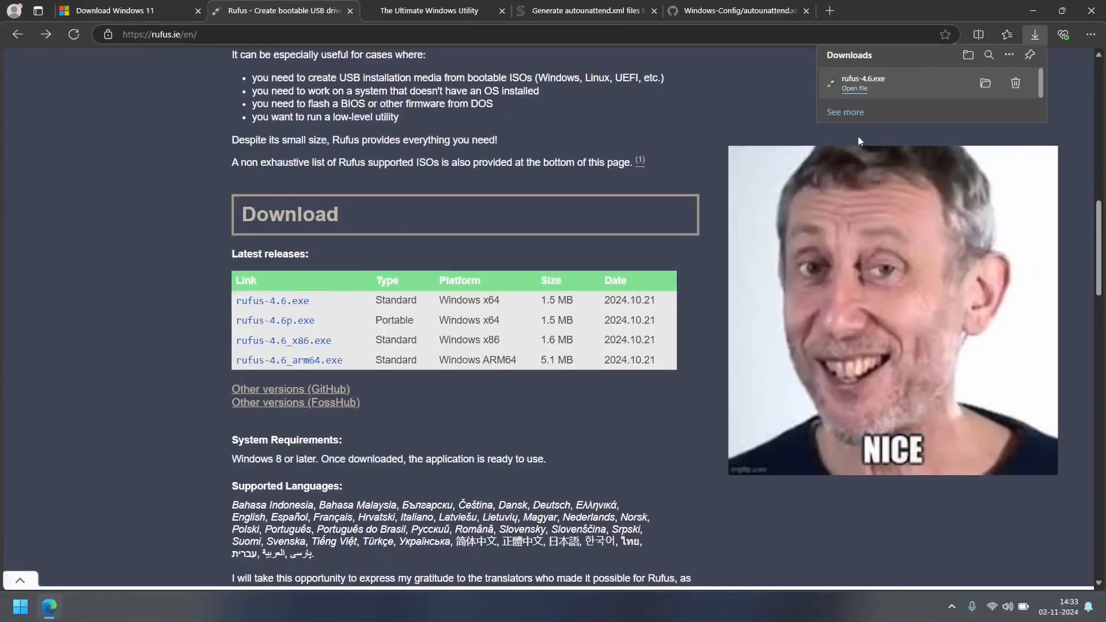
left_click(445, 164)
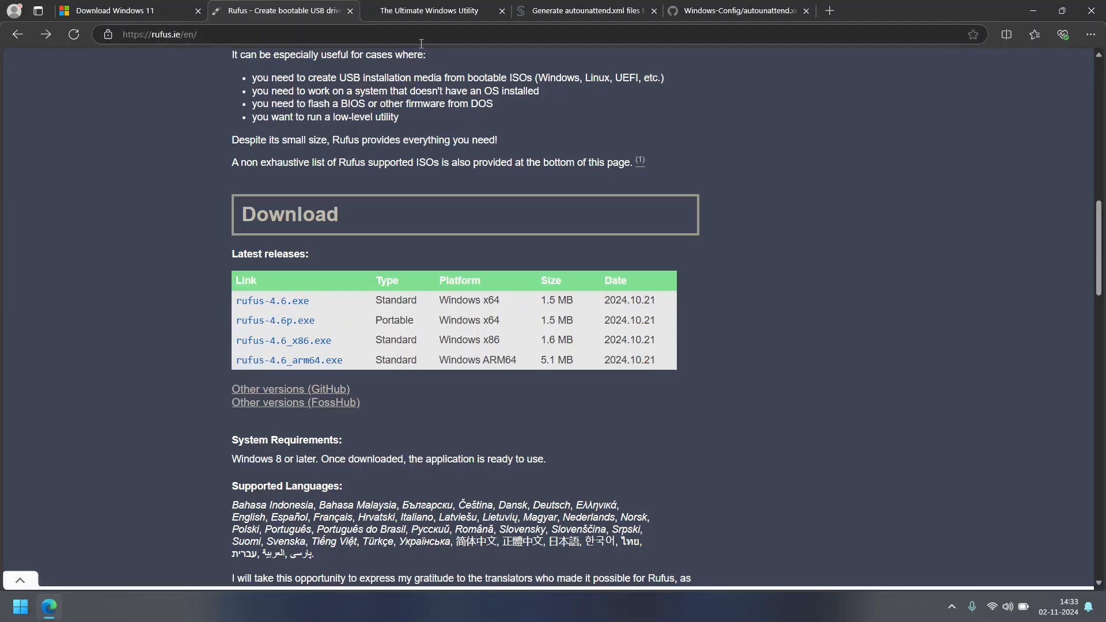
Step: Copy the one-line download command from The Ultimate Windows Utility page
left_click(432, 12)
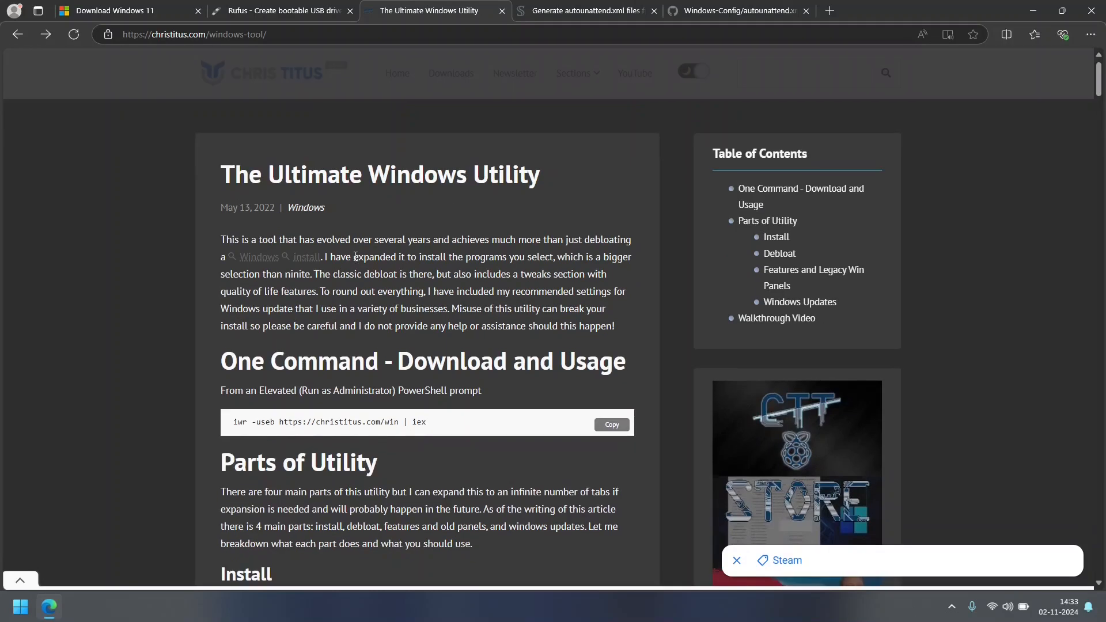
scroll(355, 256, "down", 1)
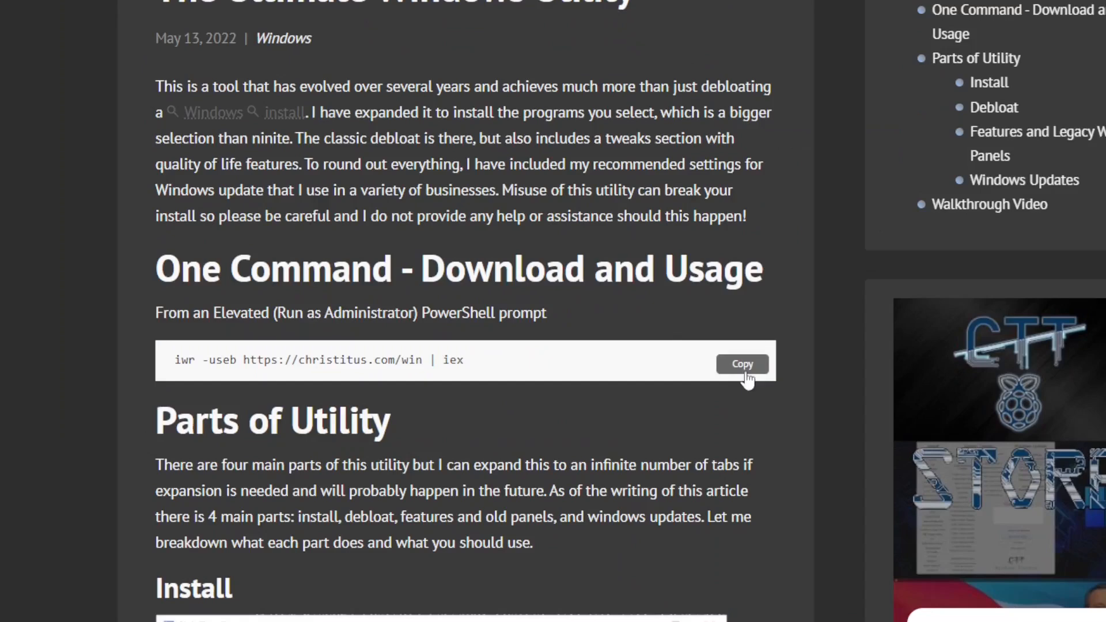
left_click(613, 383)
Step: Find Windows PowerShell on the system and launch it with administrator rights
key("super")
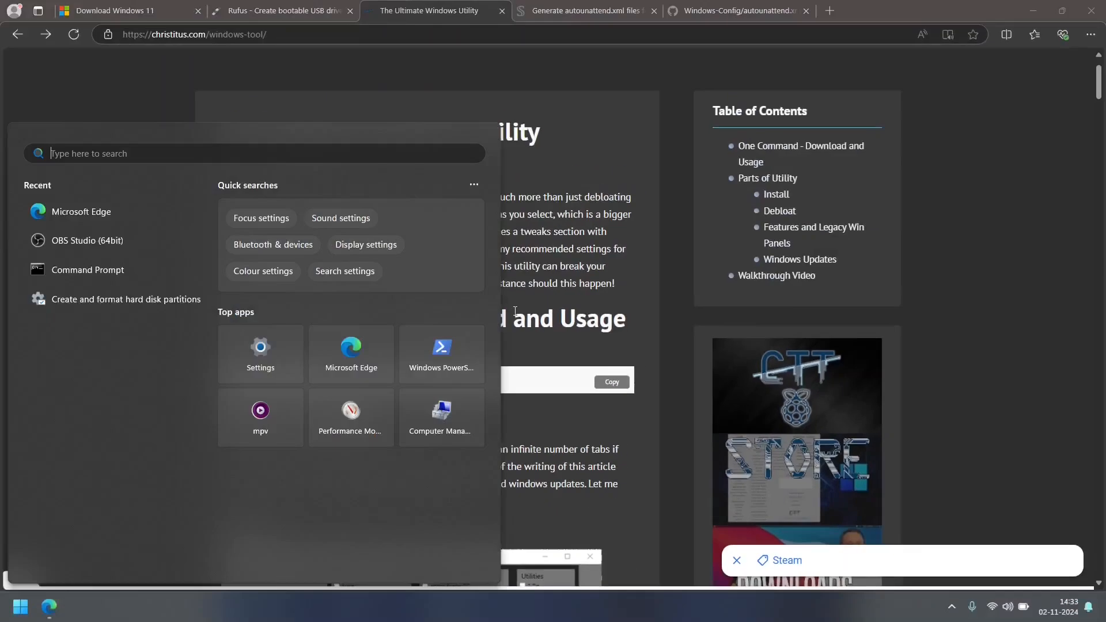
type("Power")
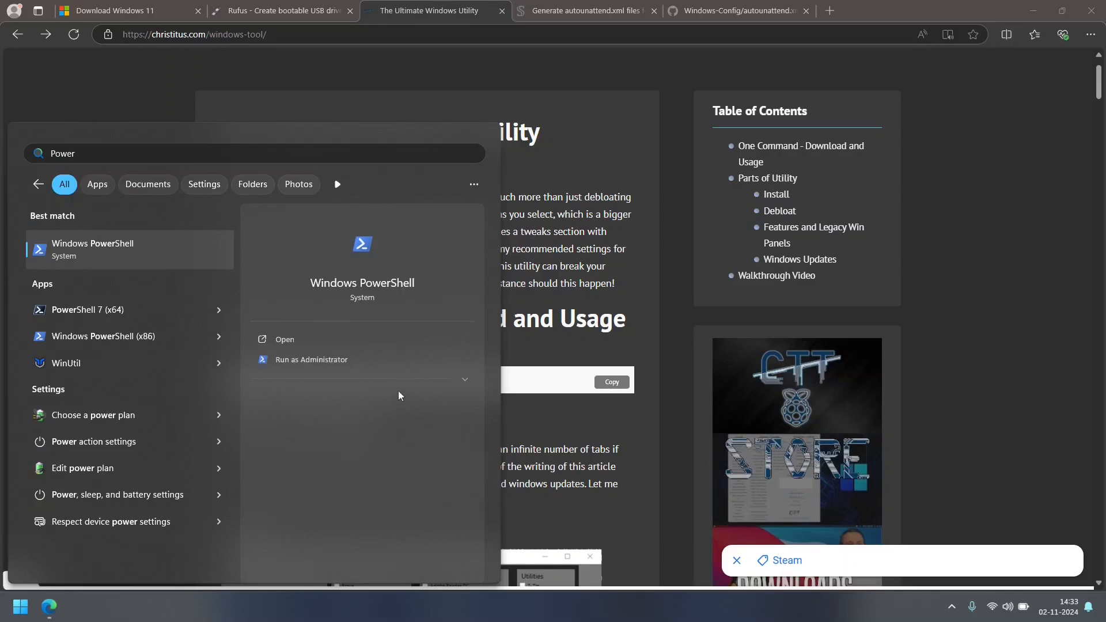
left_click(381, 361)
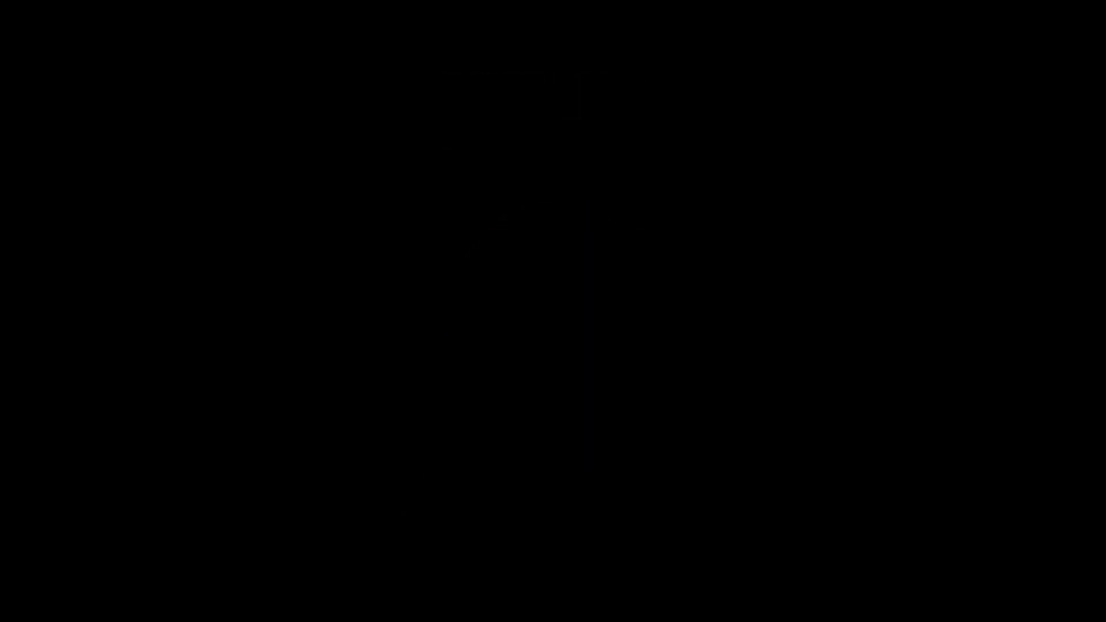
key("alt+y")
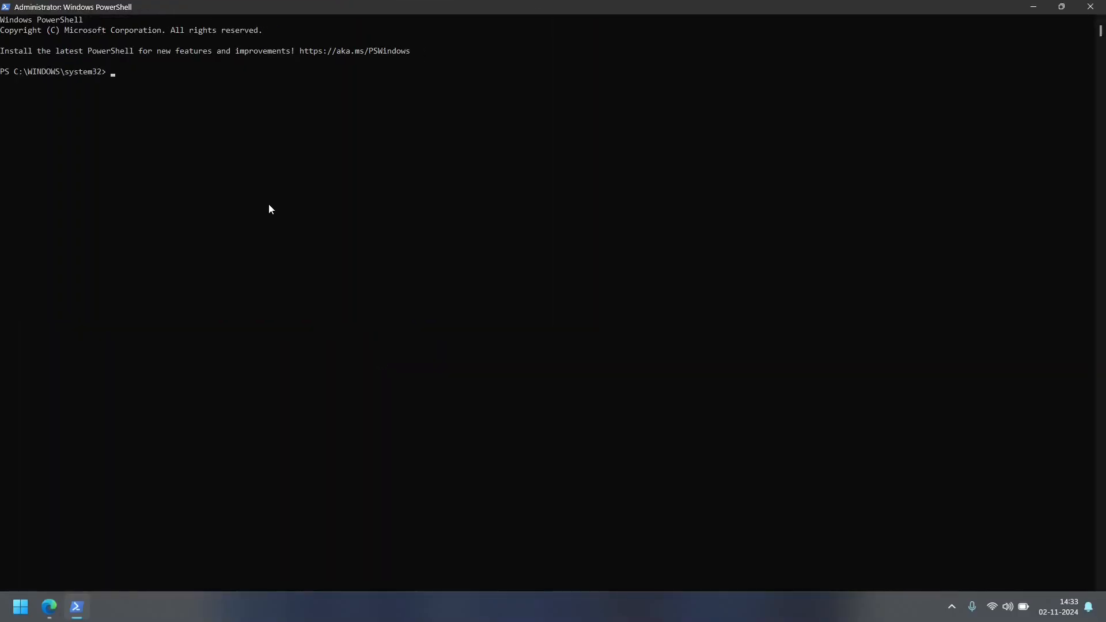
right_click(156, 137)
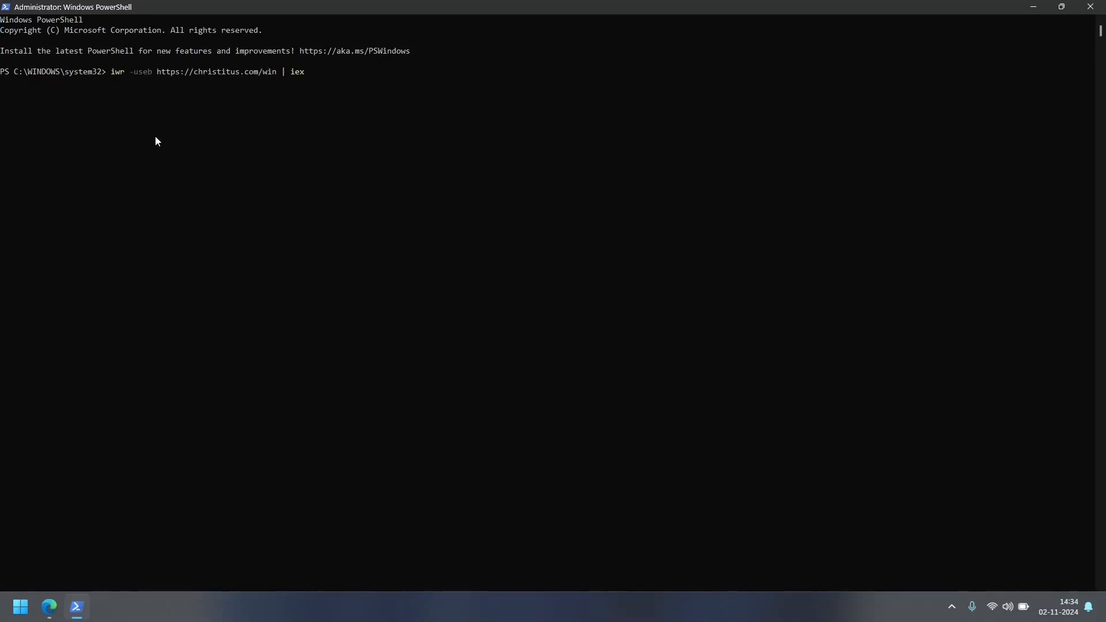
key("Return")
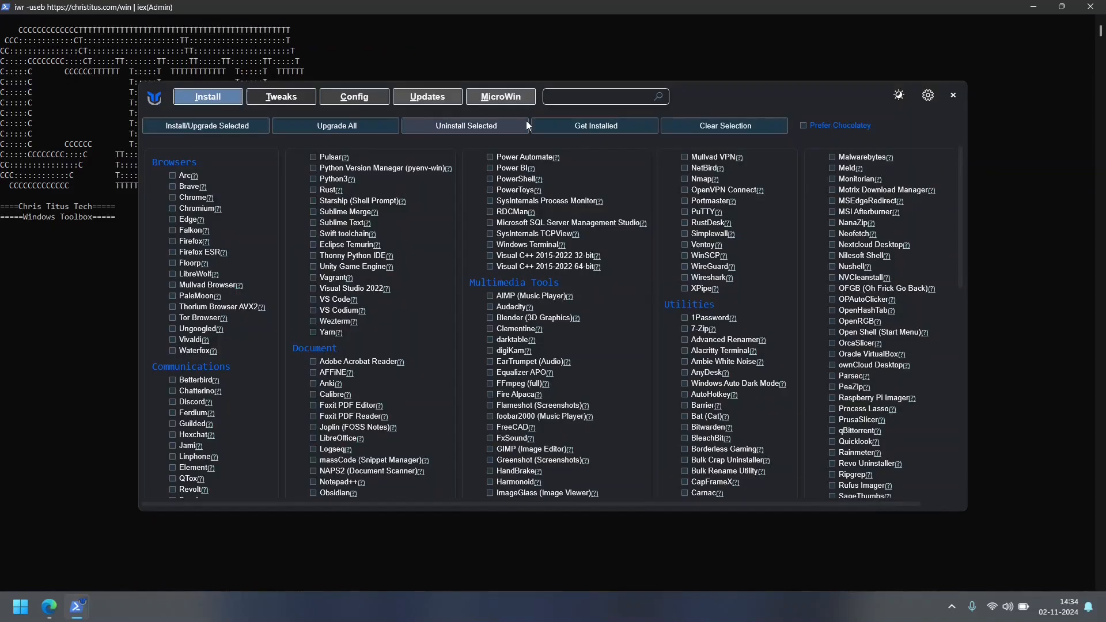
left_click(82, 340)
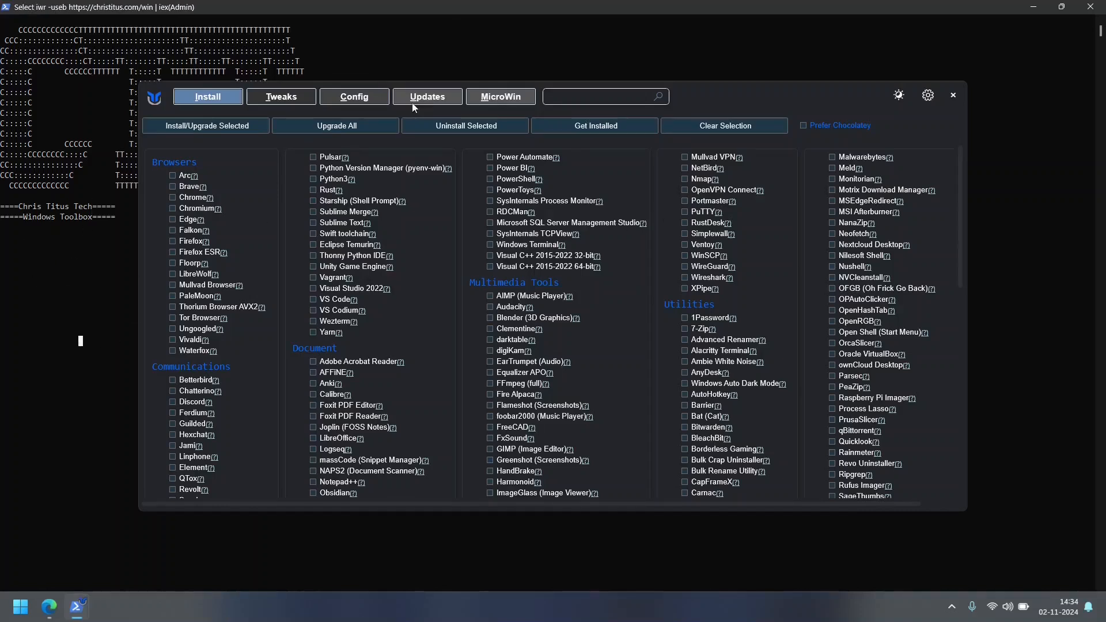
left_click_drag(735, 89, 590, 1)
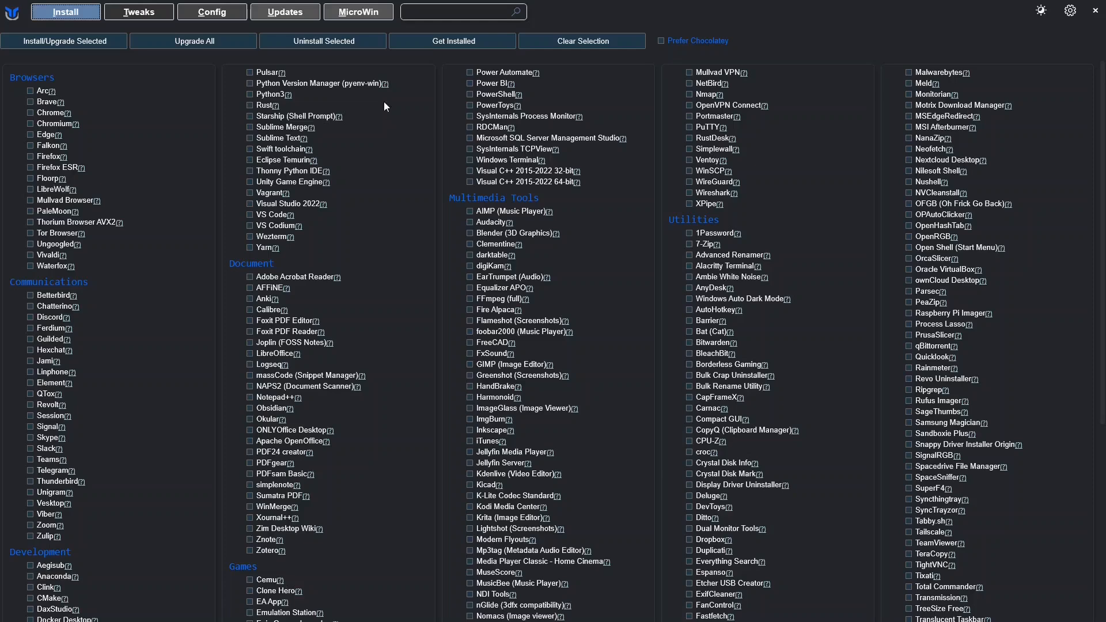
Step: Open the MicroWin section and set the Downloads folder as its scratch directory
left_click(379, 16)
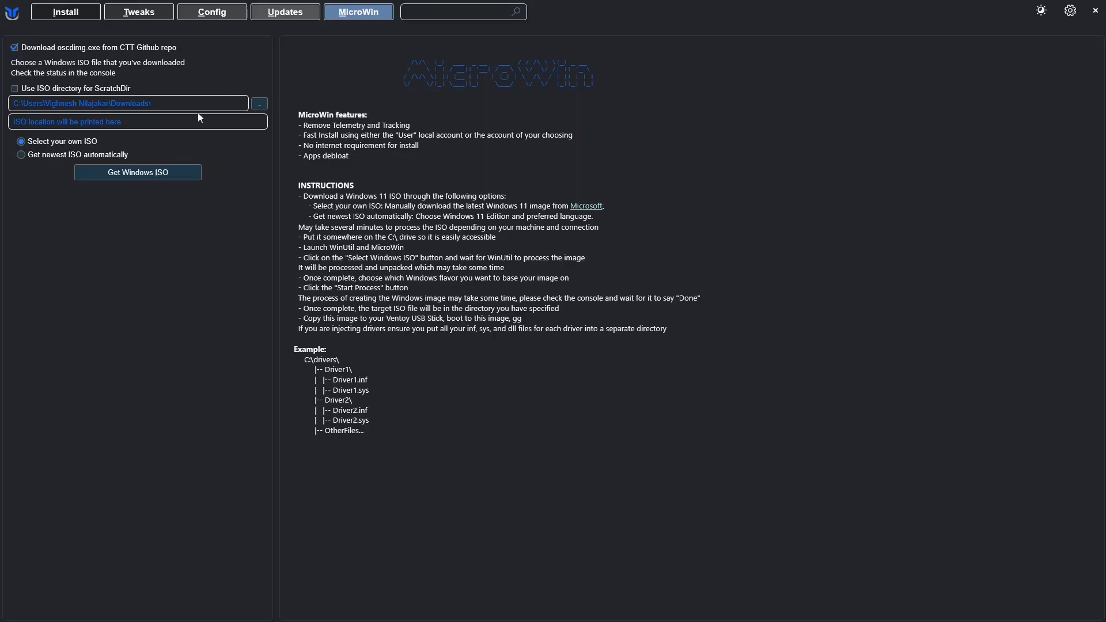
left_click(259, 103)
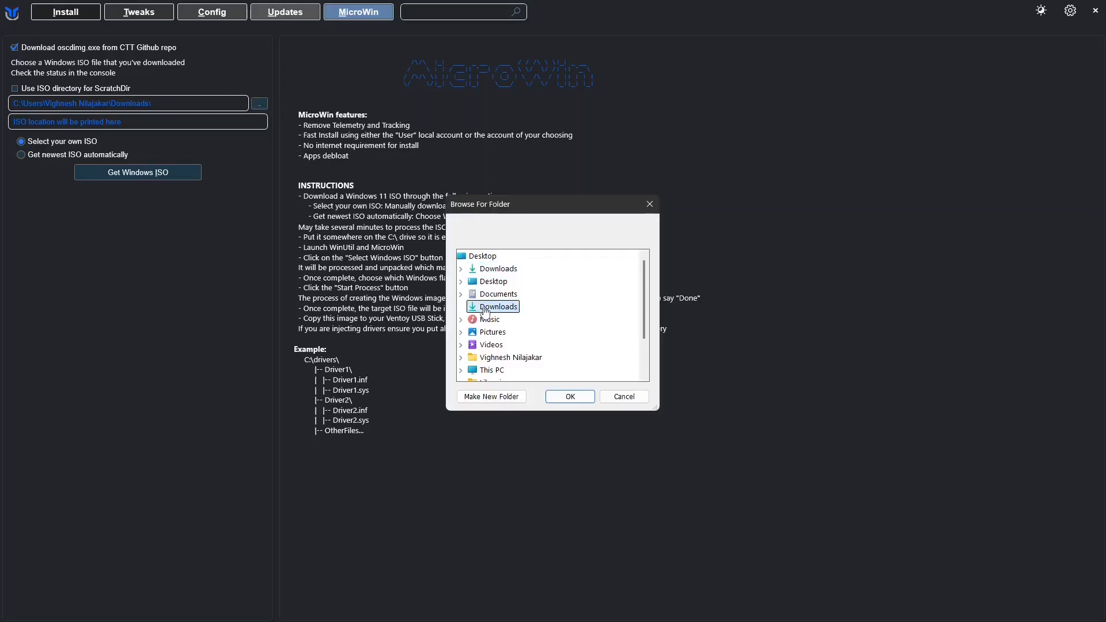
left_click(573, 397)
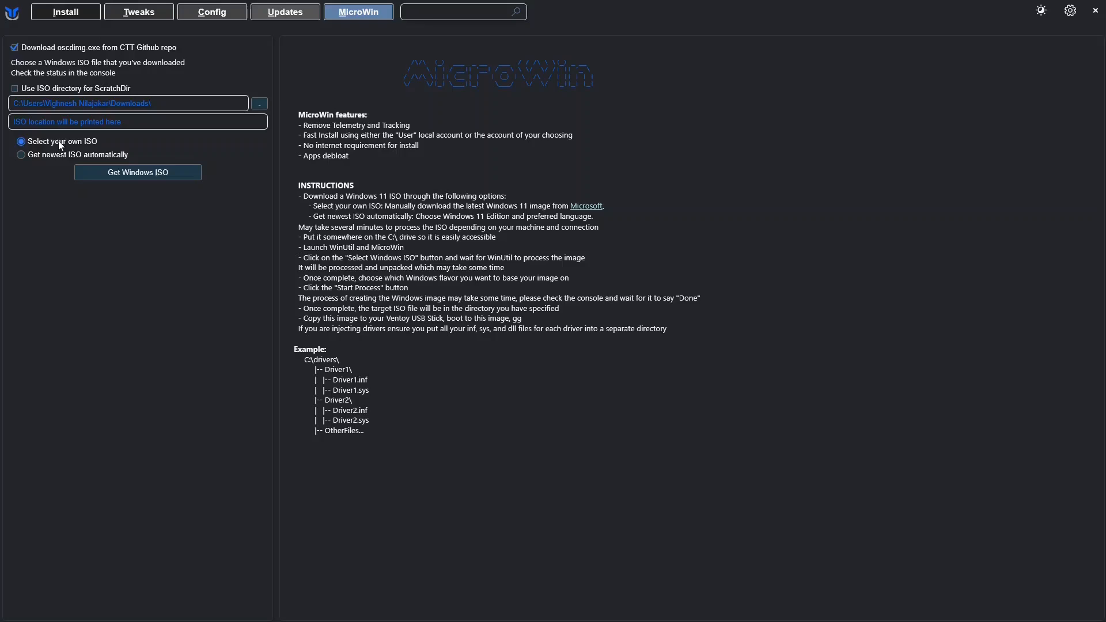
Step: Load Win11_24H2_EnglishInternational_x64.iso from Downloads into MicroWin and check its processing in the PowerShell console
left_click(117, 173)
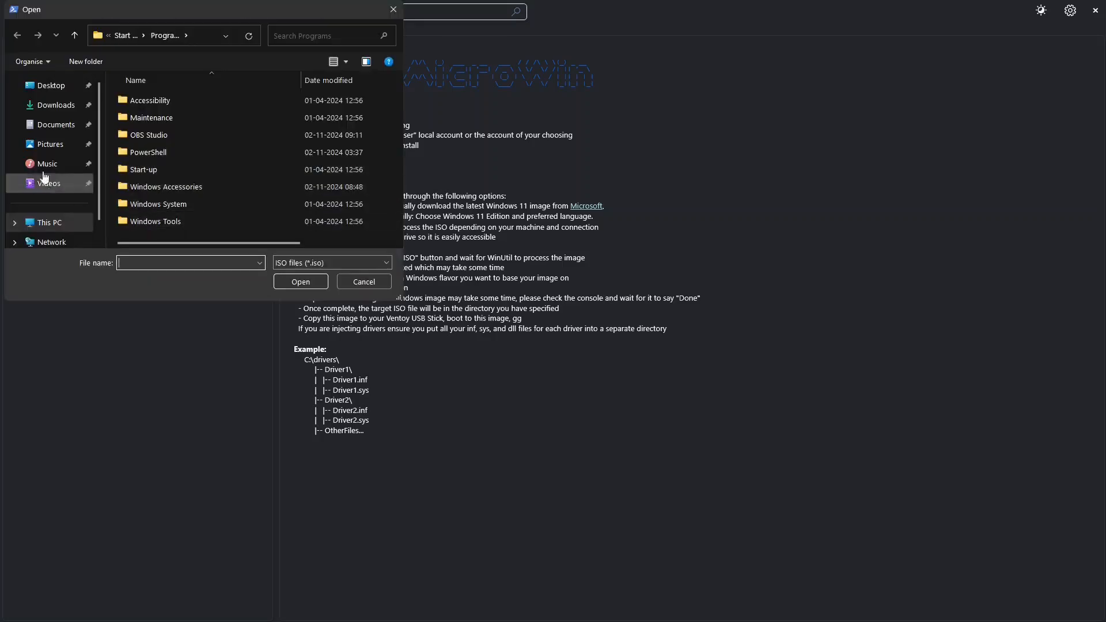
left_click(63, 106)
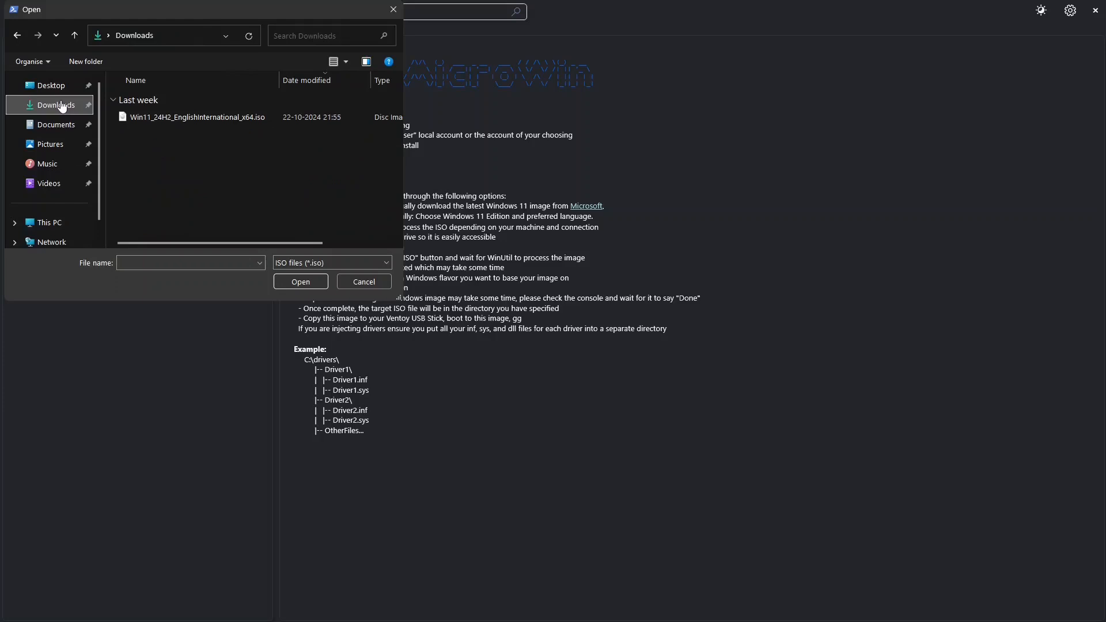
double_click(136, 114)
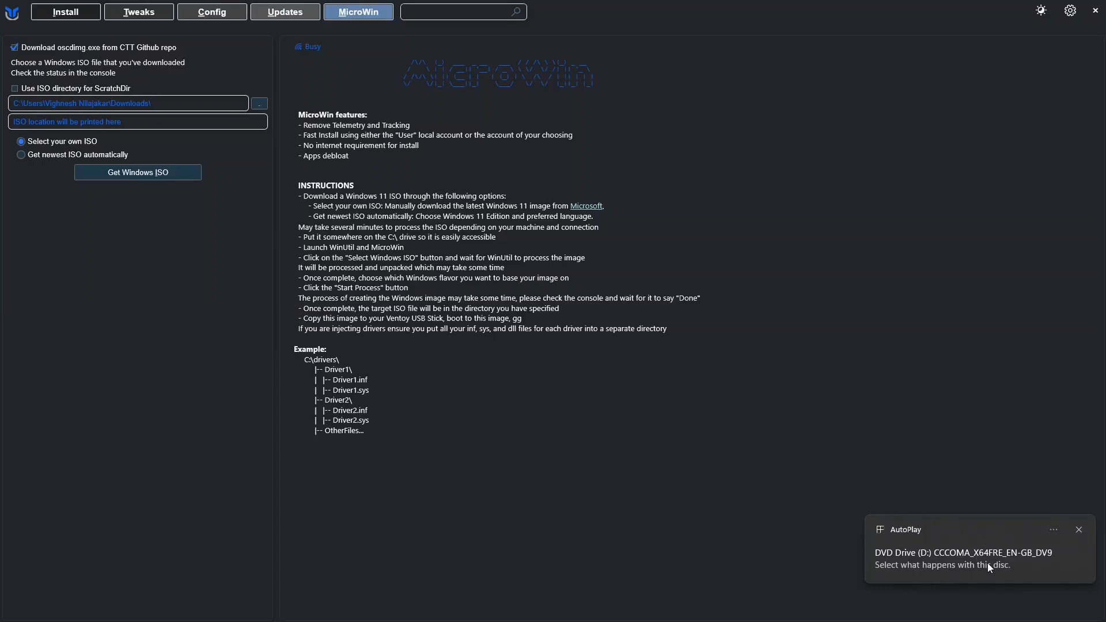
key("alt+Tab")
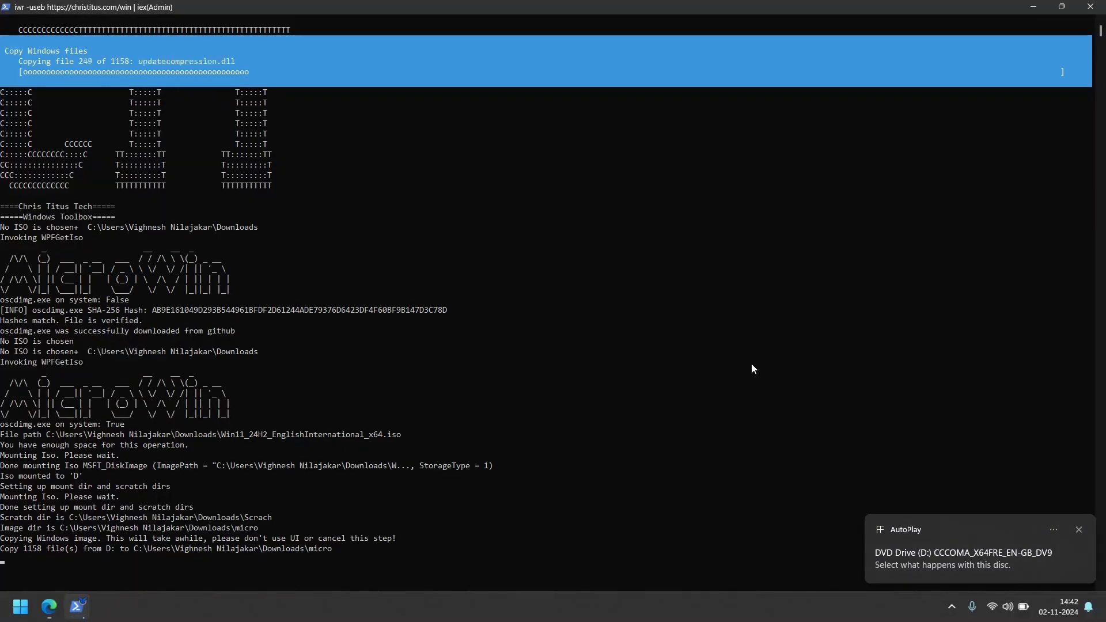
Step: Switch to Microsoft Edge, close the Windows utility page and bring up autounattend.xml in the Windows-Config GitHub repository
left_click_drag(752, 366, 761, 367)
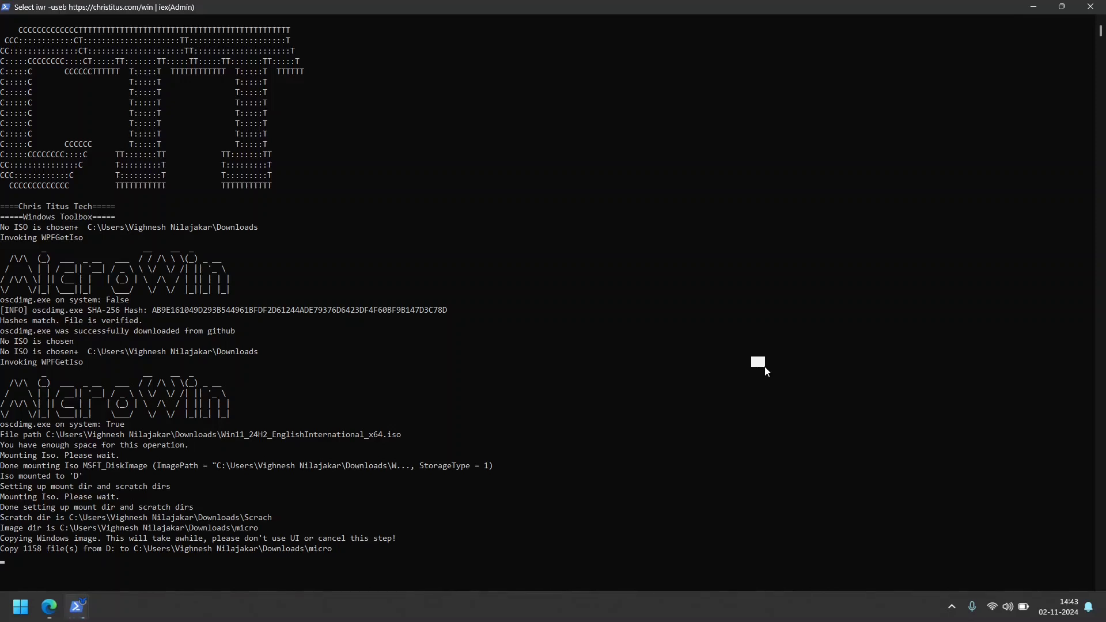
key("alt+Tab")
key("alt+Tab")
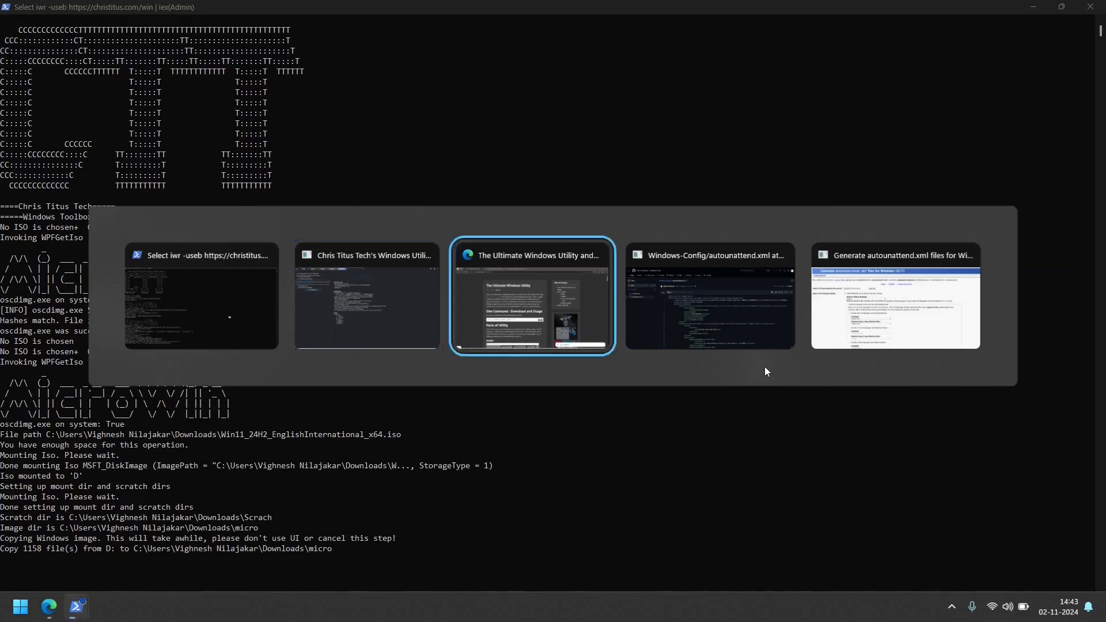
key("ctrl+w")
key("ctrl+Tab")
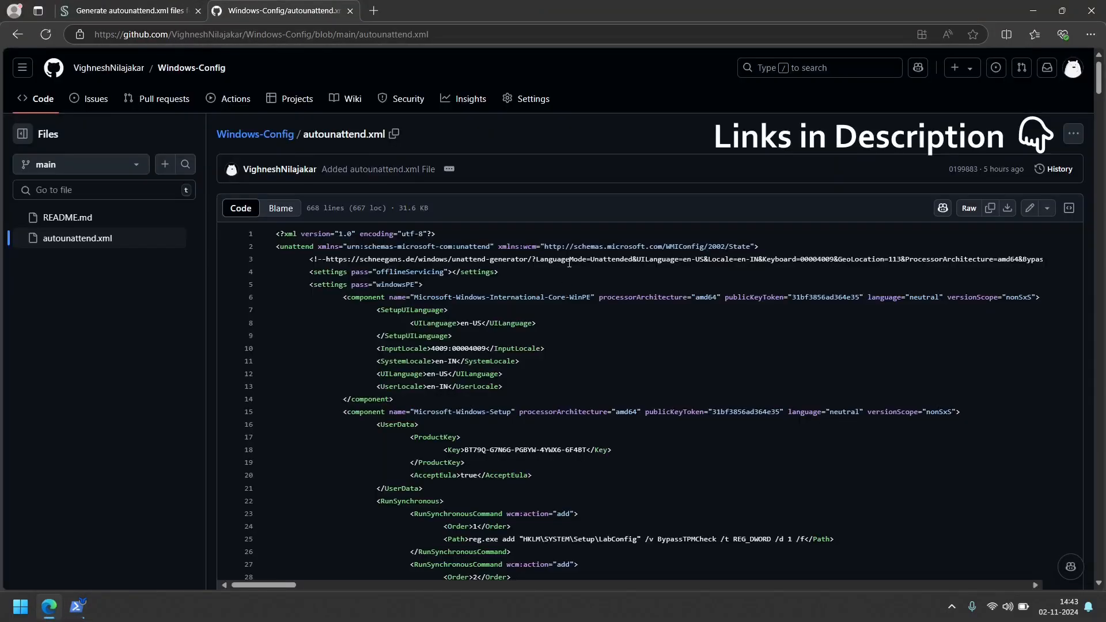
Step: Look through the autounattend.xml code, download the raw file and keep it despite the browser's safety warning
scroll(569, 262, "down", 6)
scroll(569, 263, "down", 15)
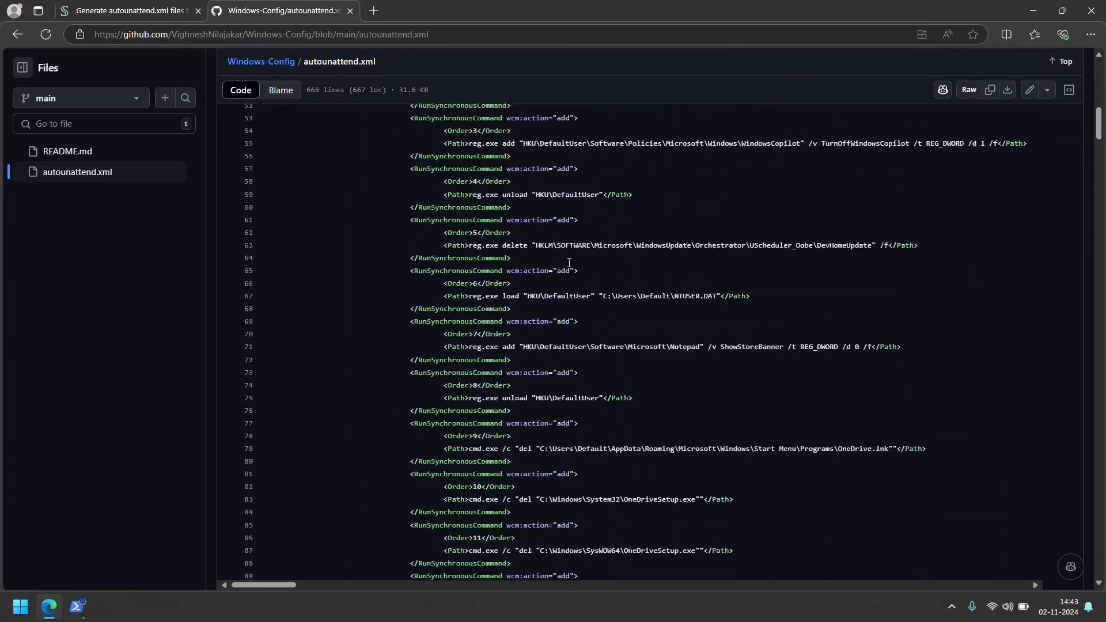
scroll(569, 263, "down", 20)
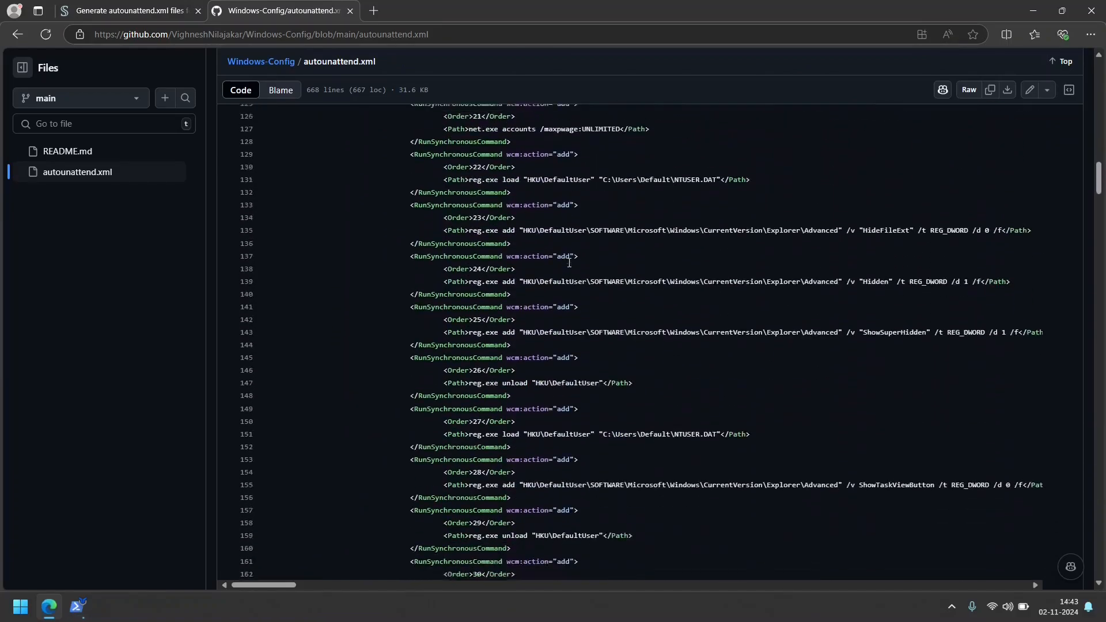
scroll(569, 263, "up", 20)
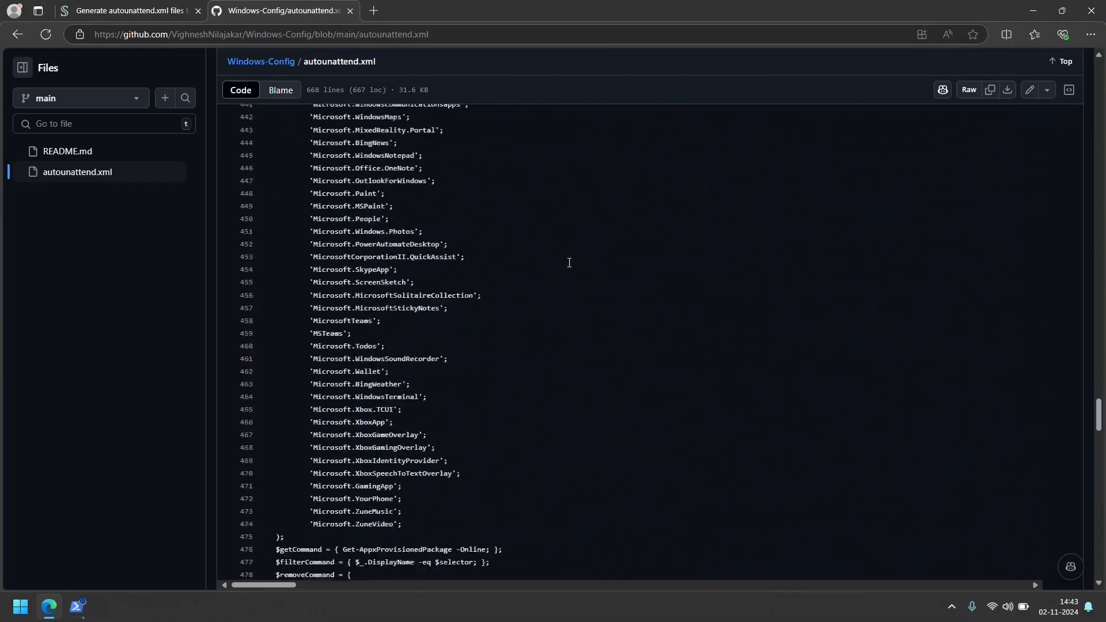
scroll(569, 263, "up", 3)
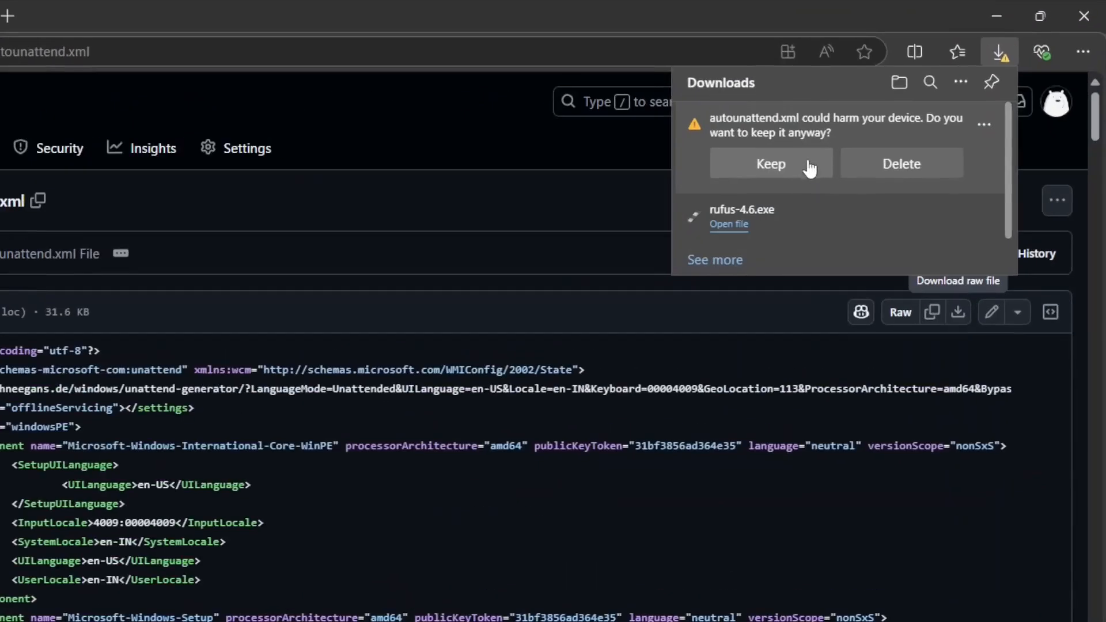
left_click(898, 112)
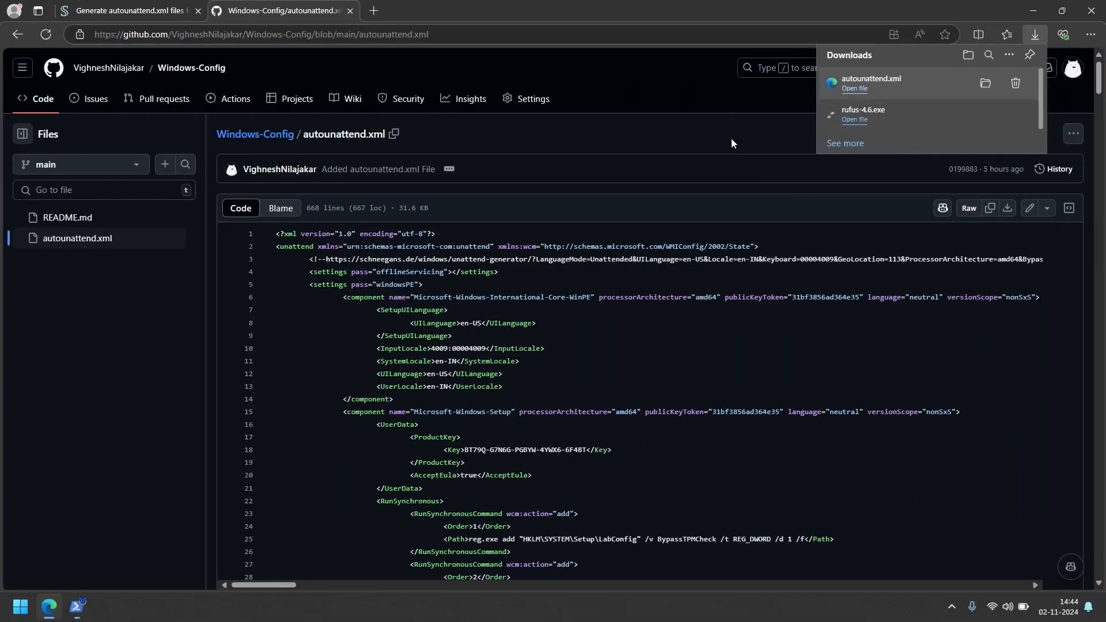
left_click(686, 101)
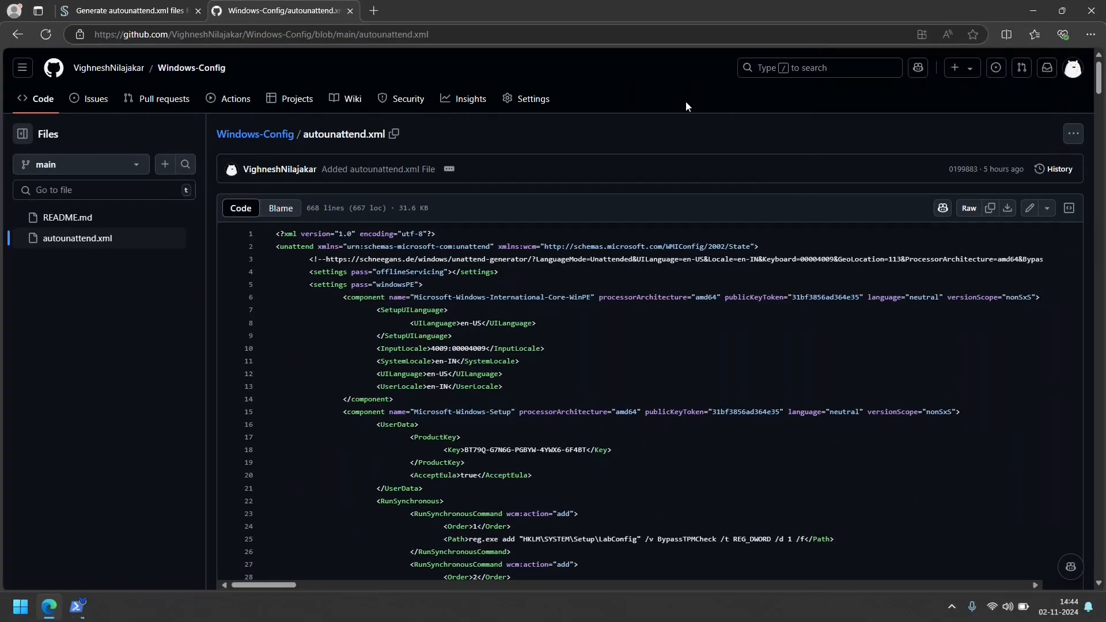
Step: Import autounattend.xml from the Downloads folder into the schneegans.de answer file generator
left_click(164, 9)
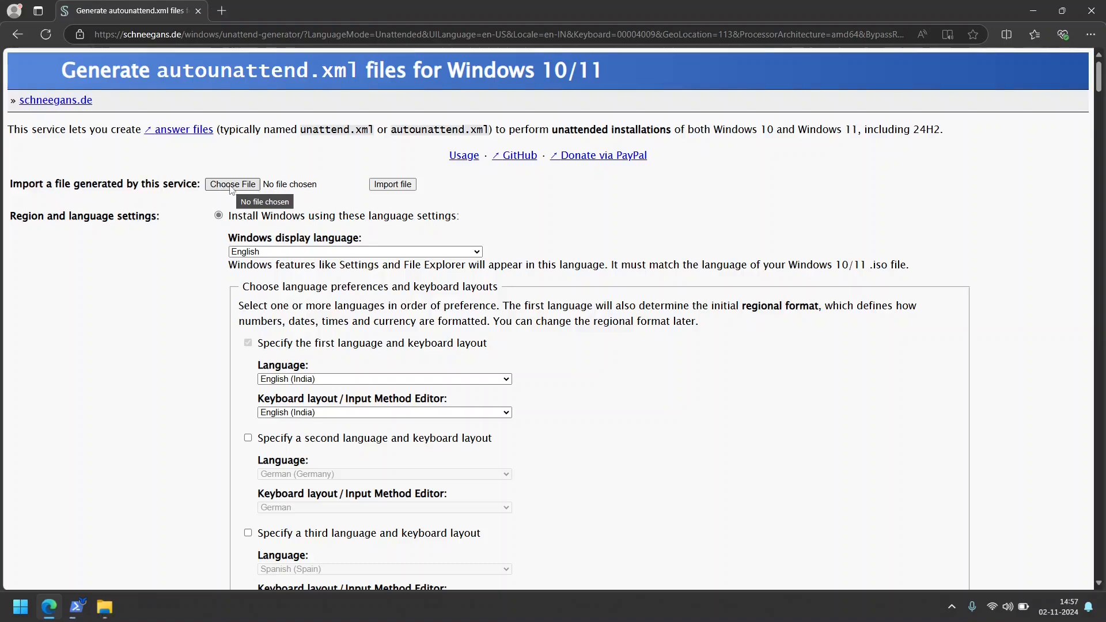
left_click(219, 185)
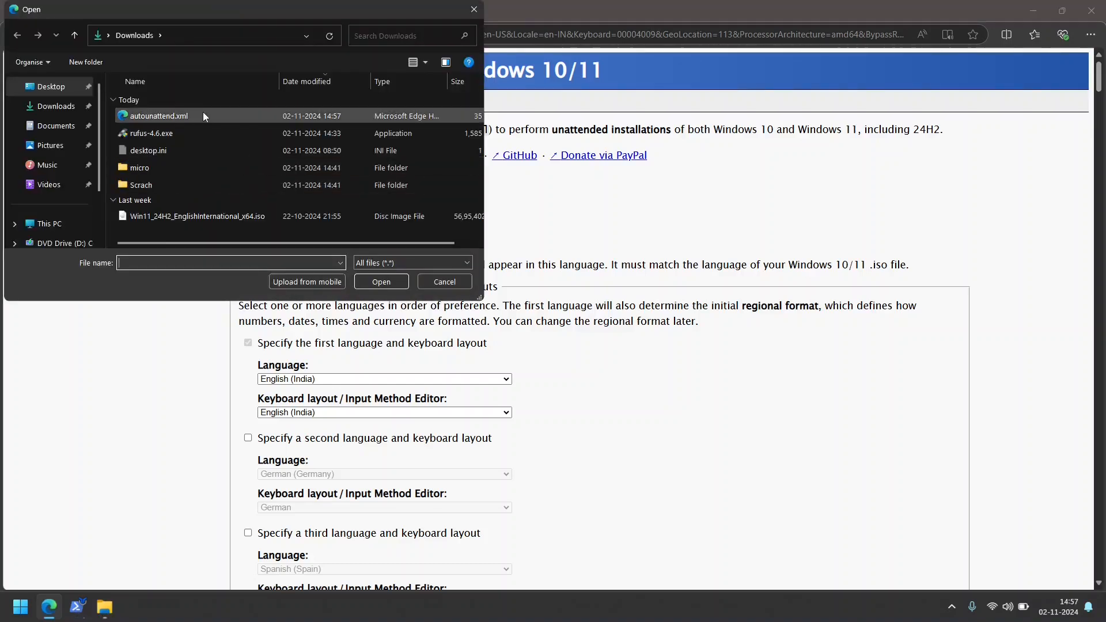
left_click(203, 115)
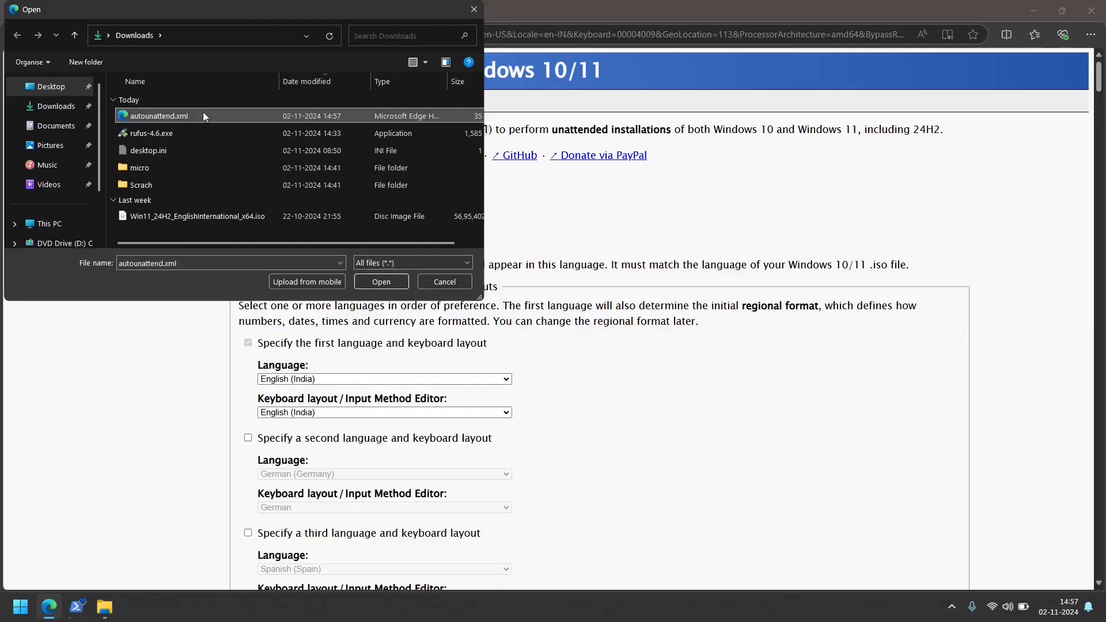
left_click(363, 277)
left_click(387, 185)
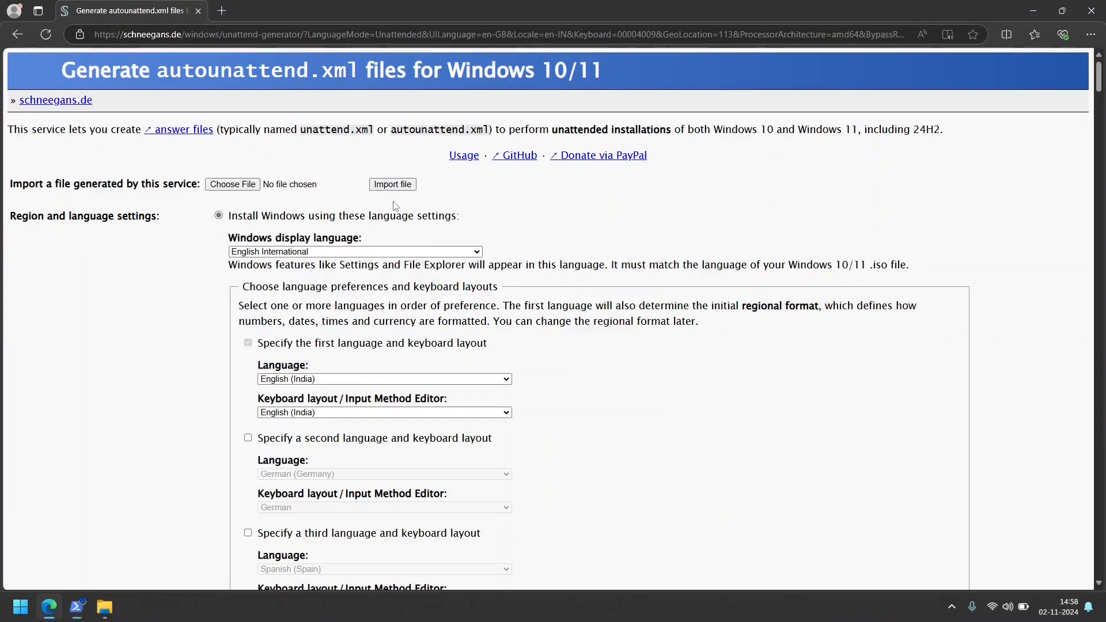
Step: Review the imported display language, keyboard layout, home location, processor architecture and setup settings, including the available display languages
scroll(400, 226, "down", 1)
scroll(400, 227, "down", 1)
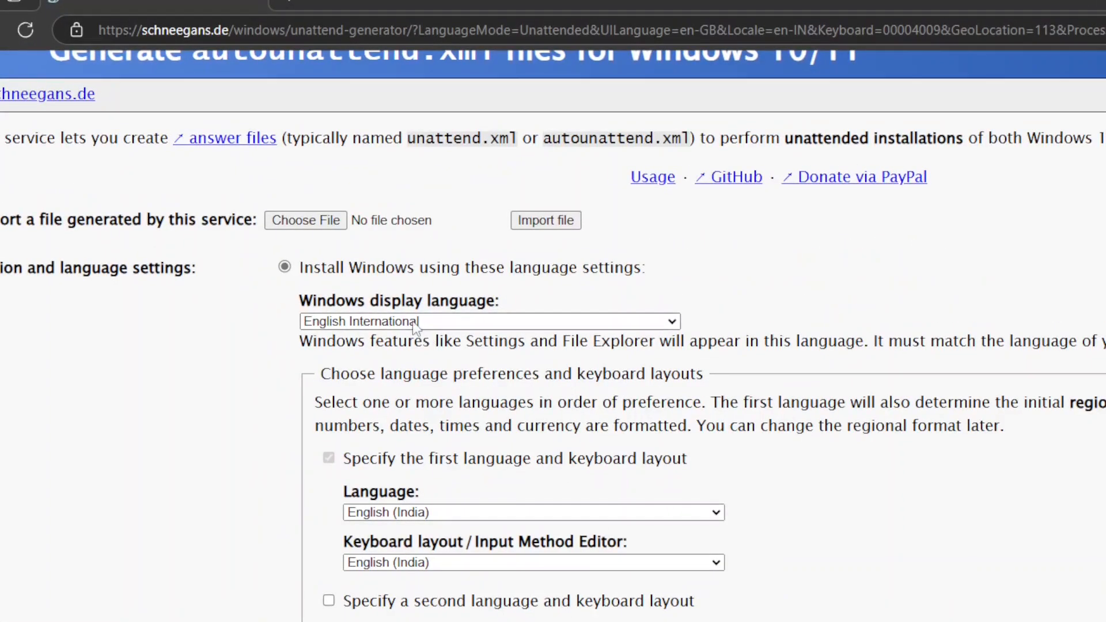
left_click(414, 321)
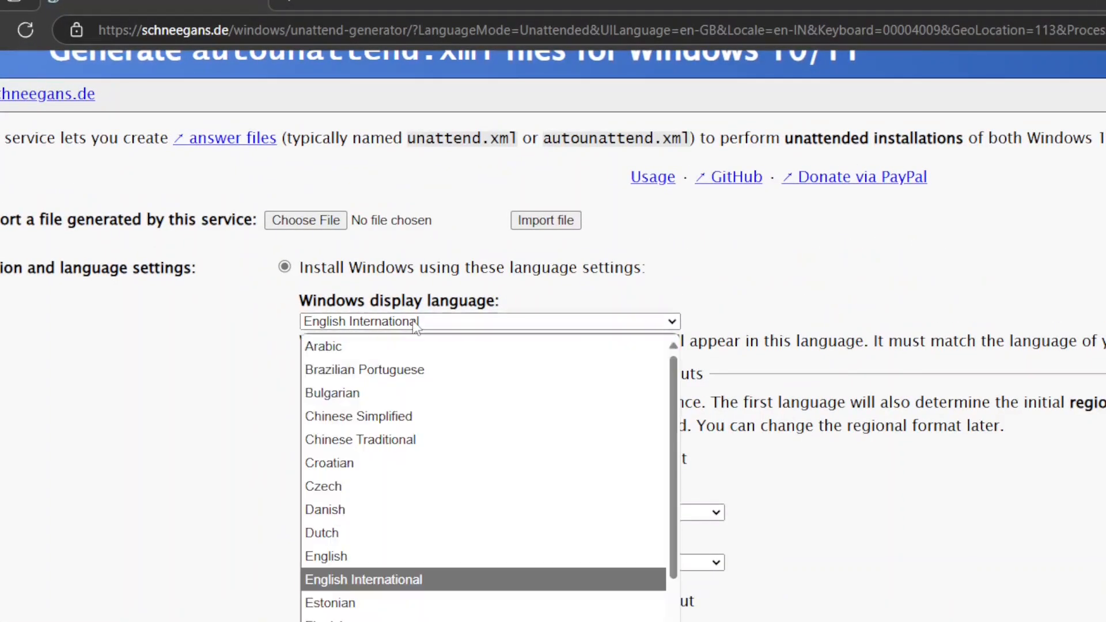
left_click(415, 321)
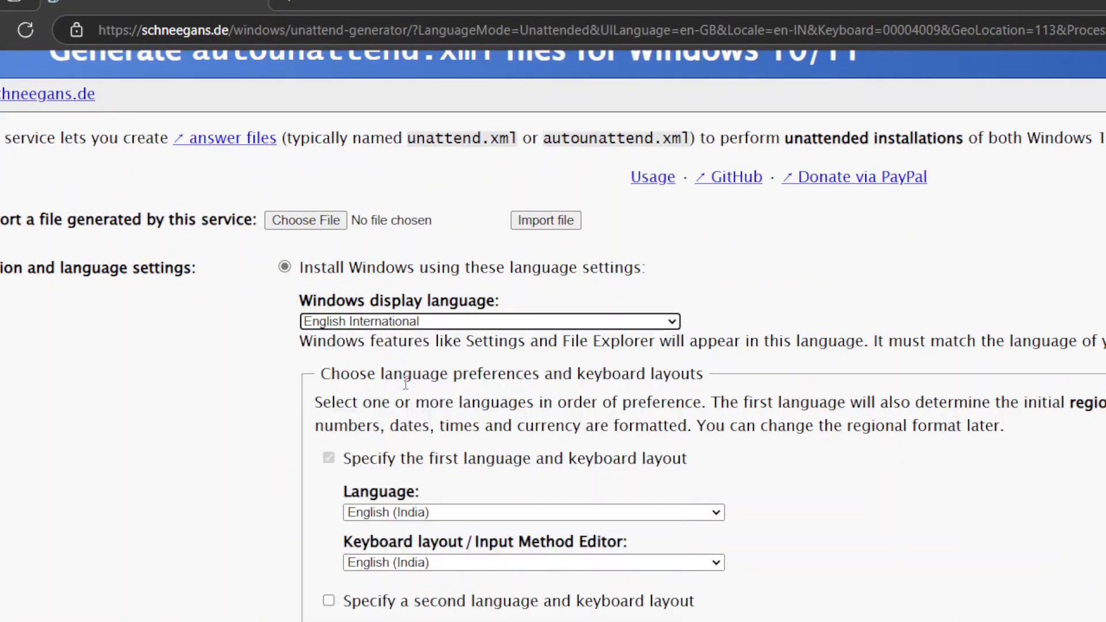
scroll(411, 373, "down", 2)
scroll(405, 390, "down", 1)
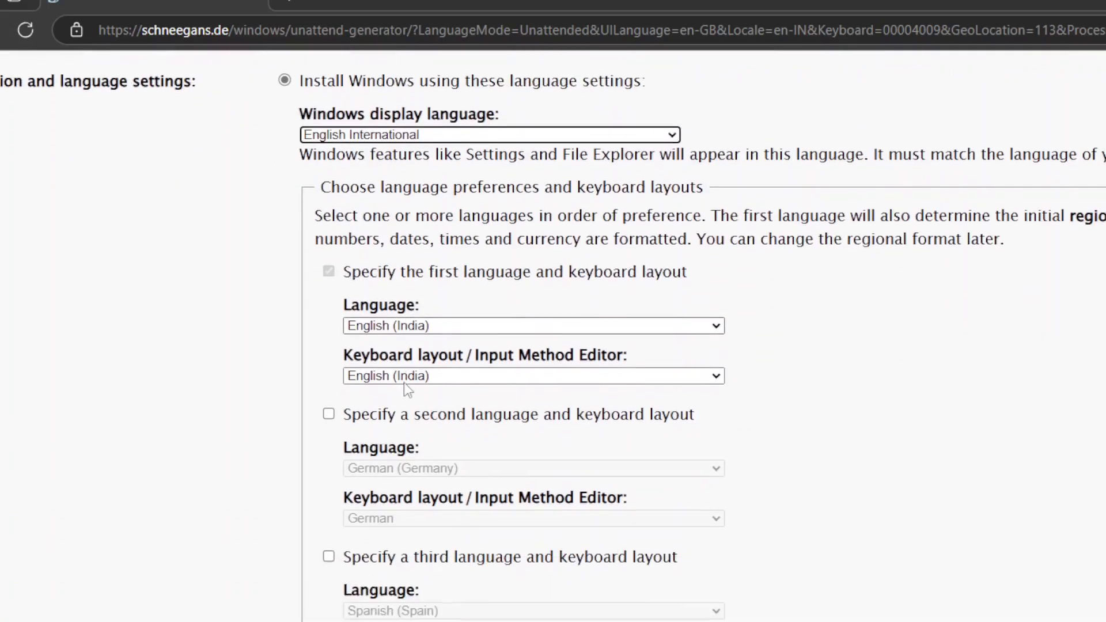
scroll(414, 401, "down", 1)
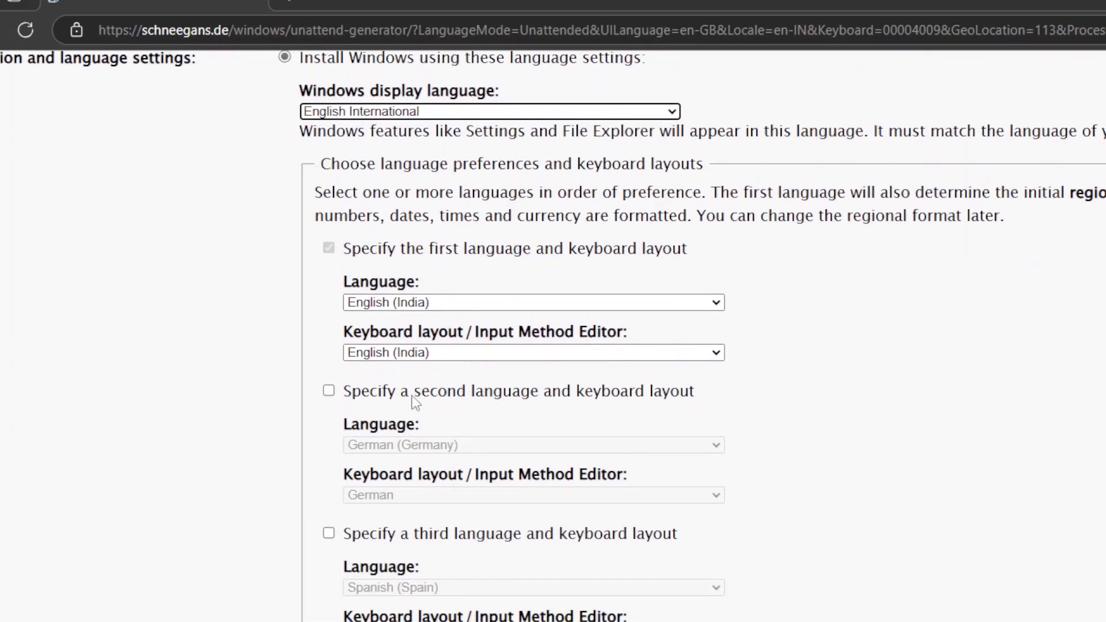
scroll(414, 401, "down", 6)
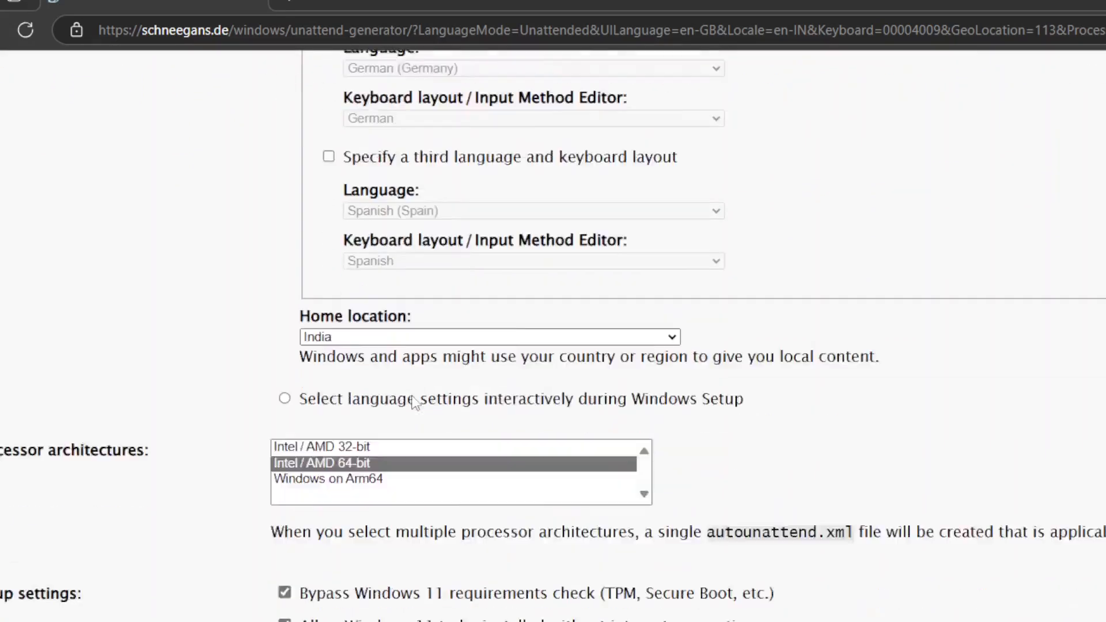
scroll(414, 401, "down", 1)
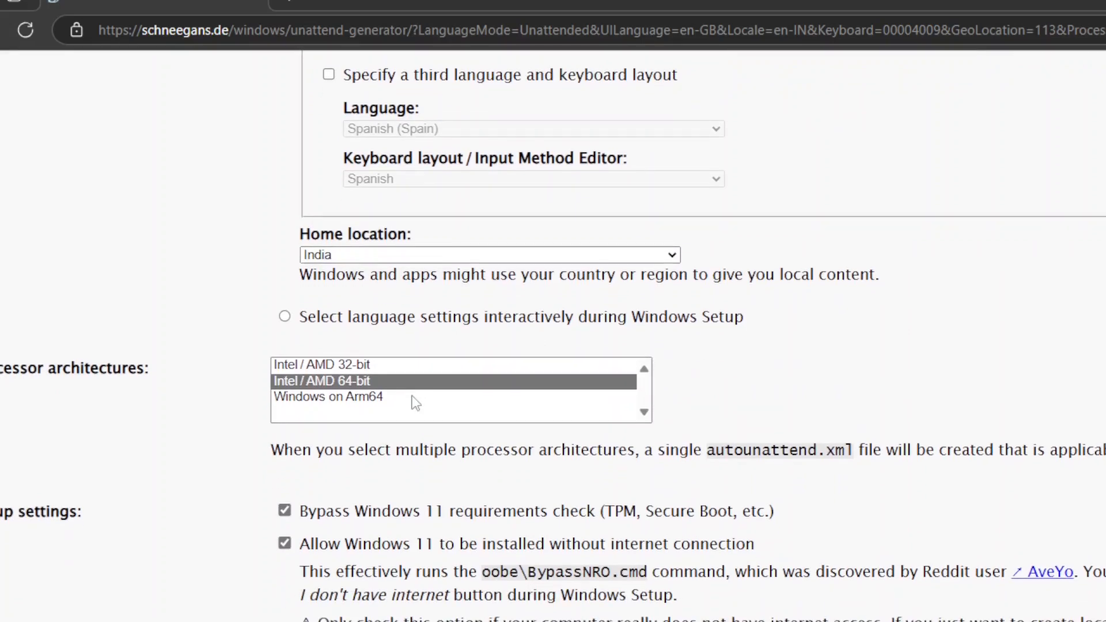
scroll(414, 401, "down", 1)
scroll(414, 402, "down", 1)
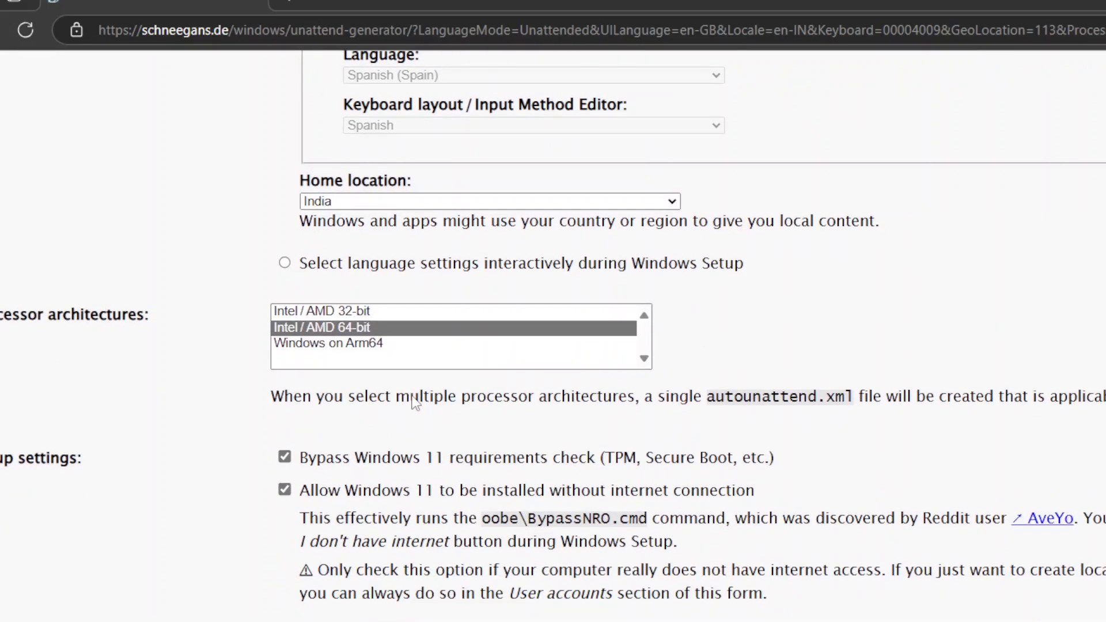
scroll(414, 401, "down", 2)
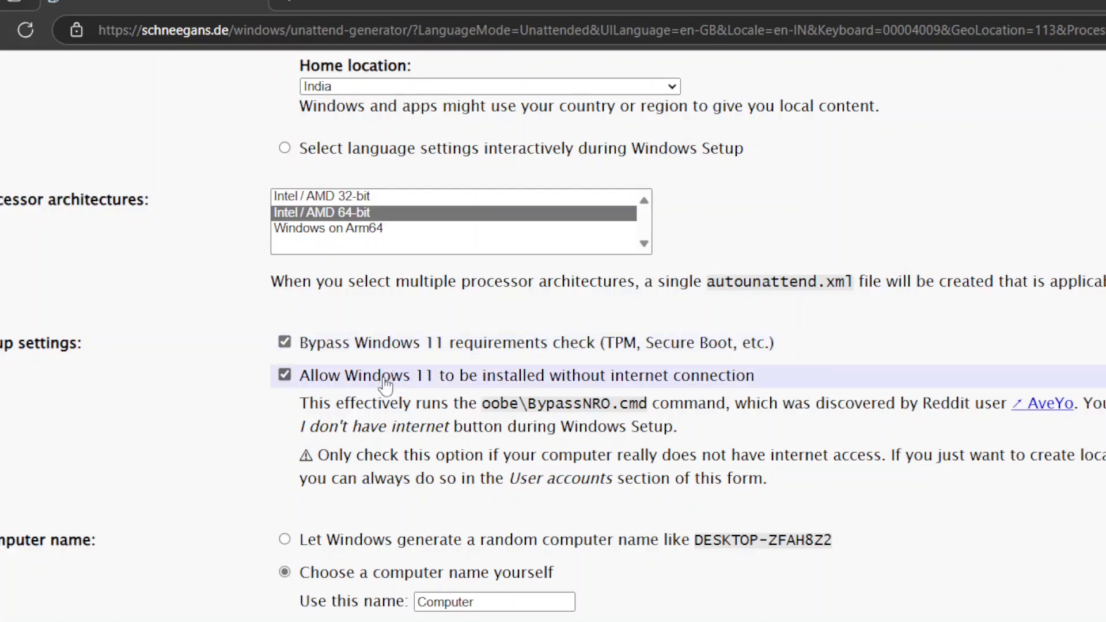
scroll(385, 384, "down", 1)
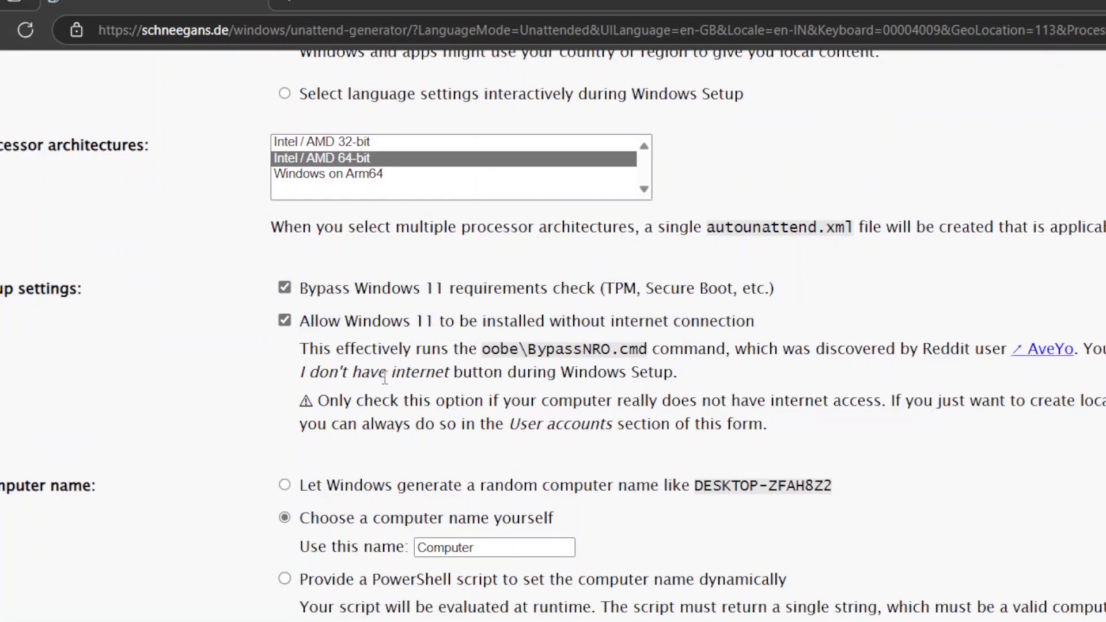
Step: Set the self-chosen computer name in the answer file to LENOVO
scroll(385, 385, "down", 2)
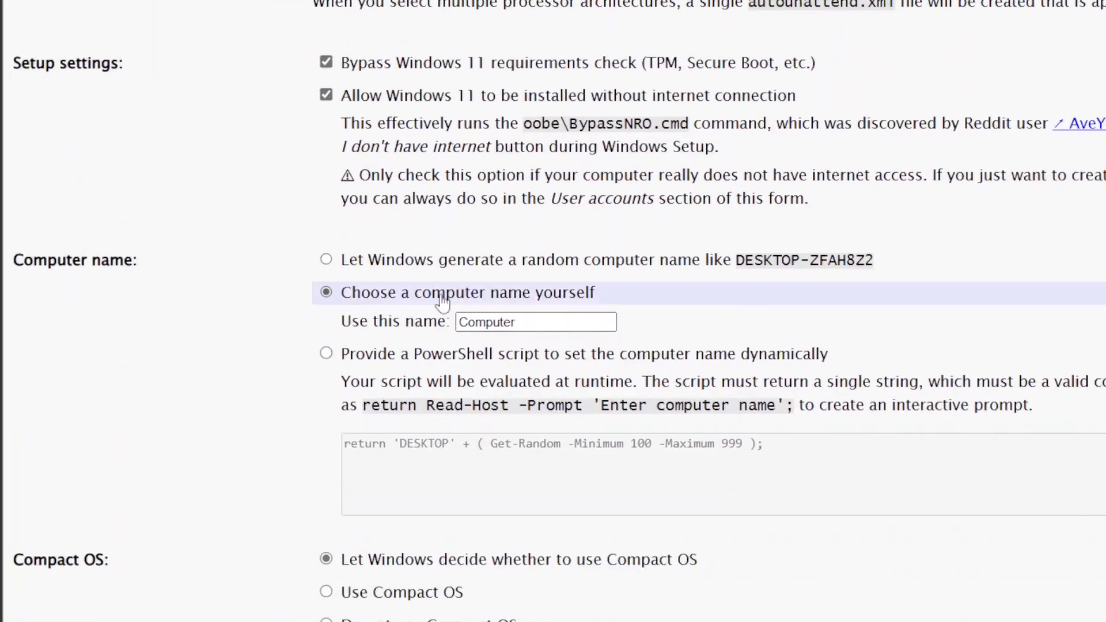
left_click(521, 323)
key("ctrl+a")
key("BackSpace")
type("L")
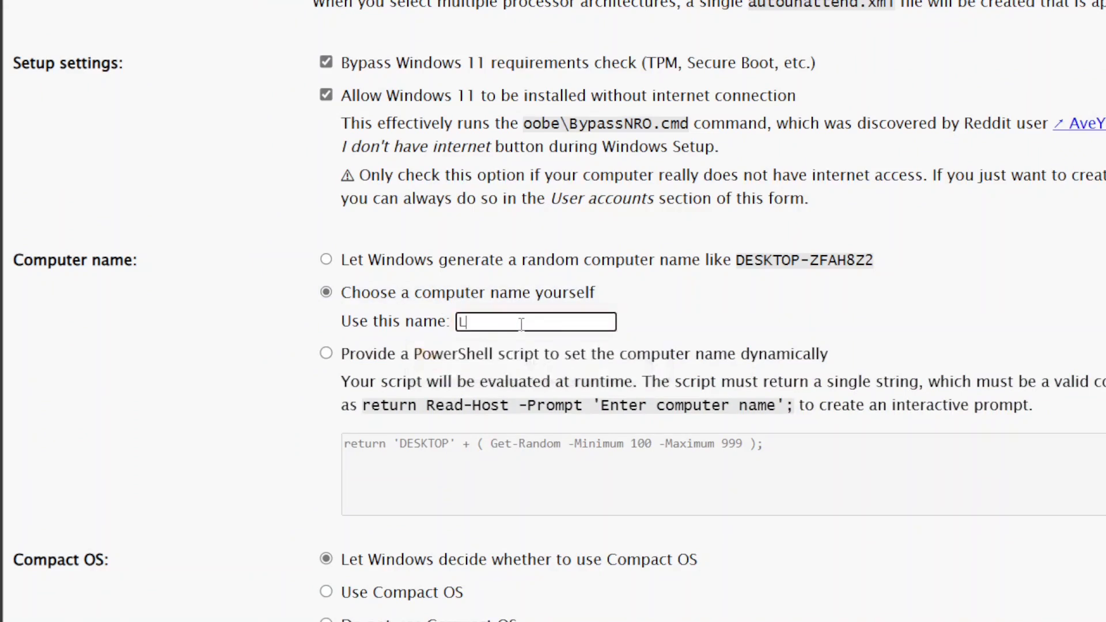
type("ENOVO")
left_click(291, 317)
scroll(293, 318, "down", 1)
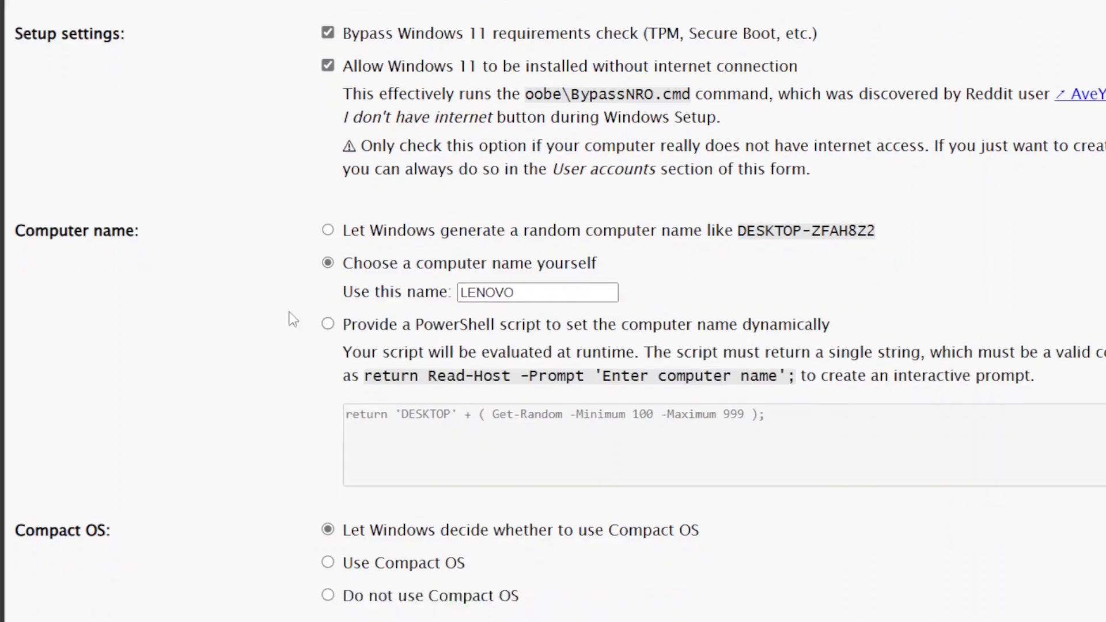
Step: Examine the Compact OS, time zone, and partitioning and formatting options, including the Windows RE and custom diskpart script choices
scroll(292, 318, "down", 4)
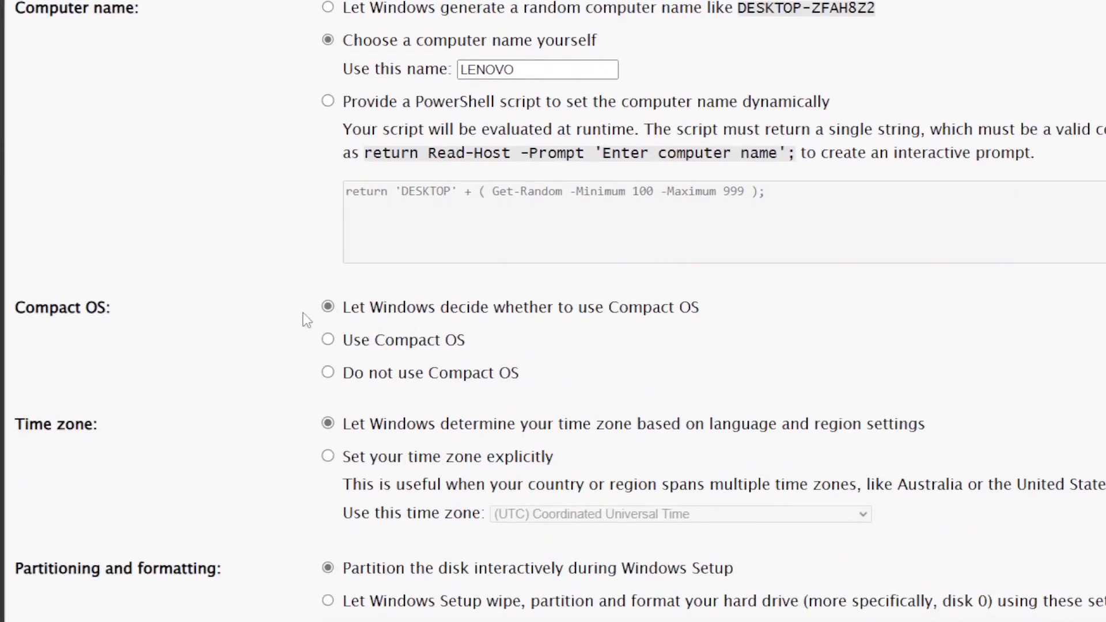
scroll(306, 320, "down", 1)
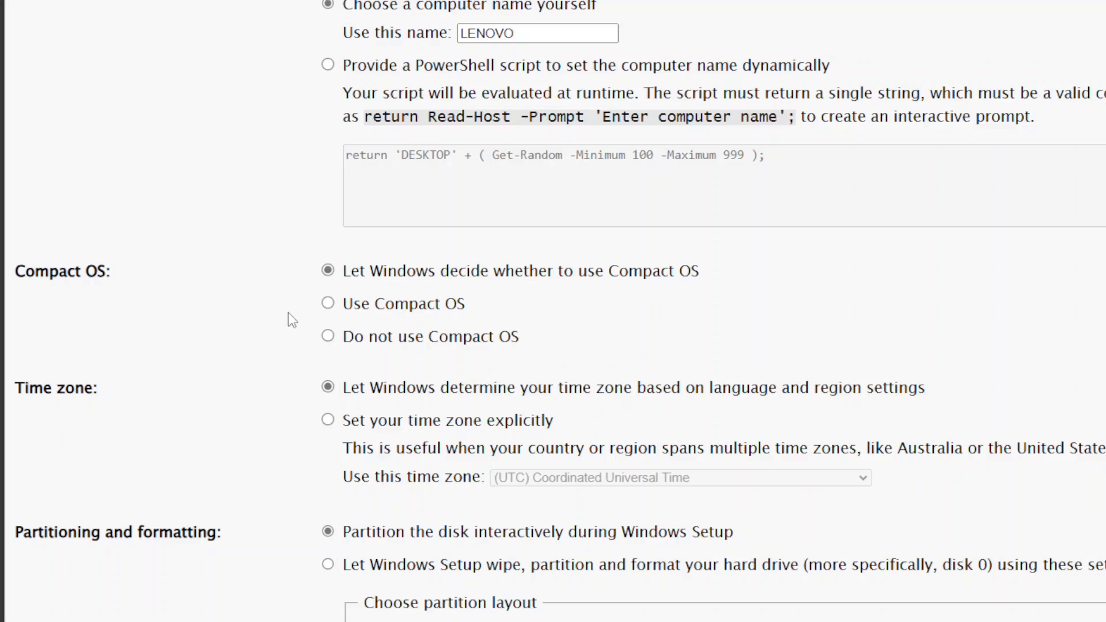
scroll(290, 314, "down", 2)
scroll(289, 313, "down", 1)
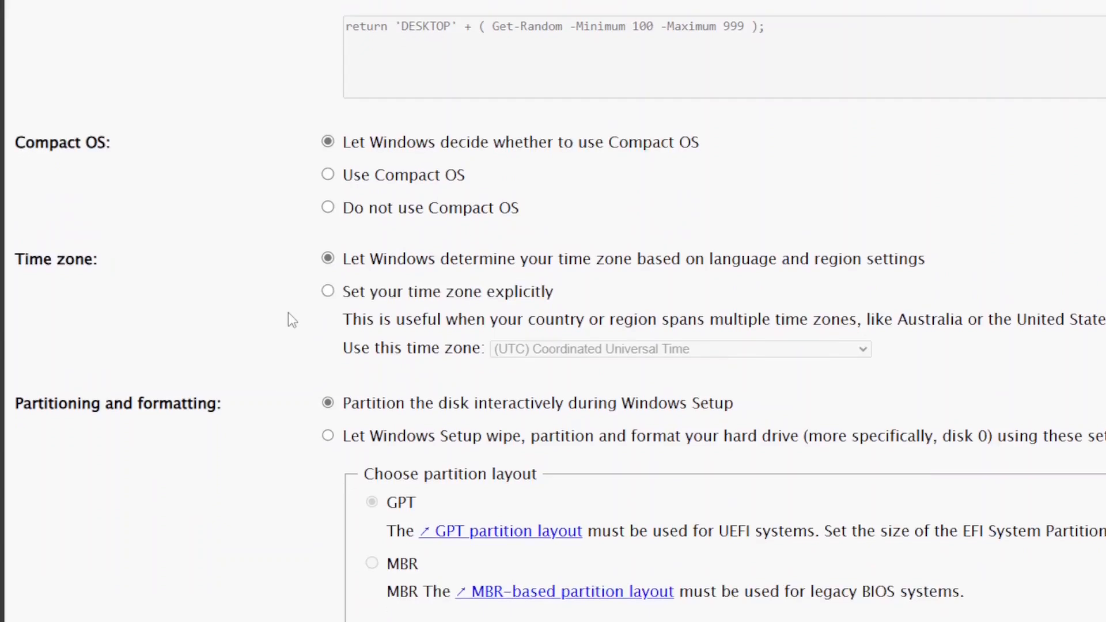
scroll(287, 313, "down", 2)
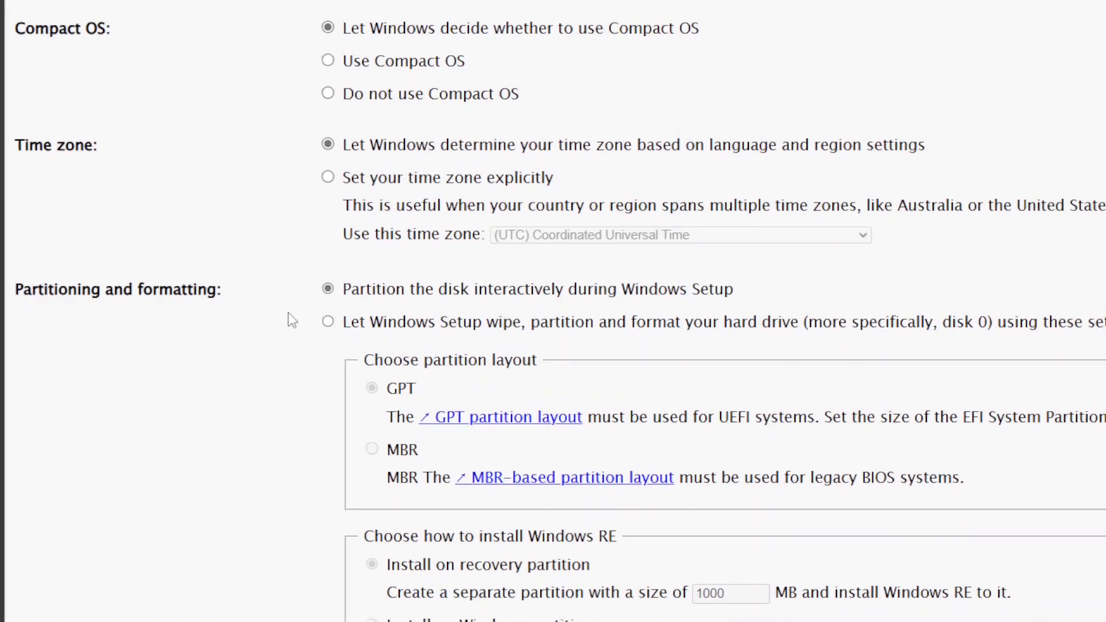
scroll(288, 313, "down", 1)
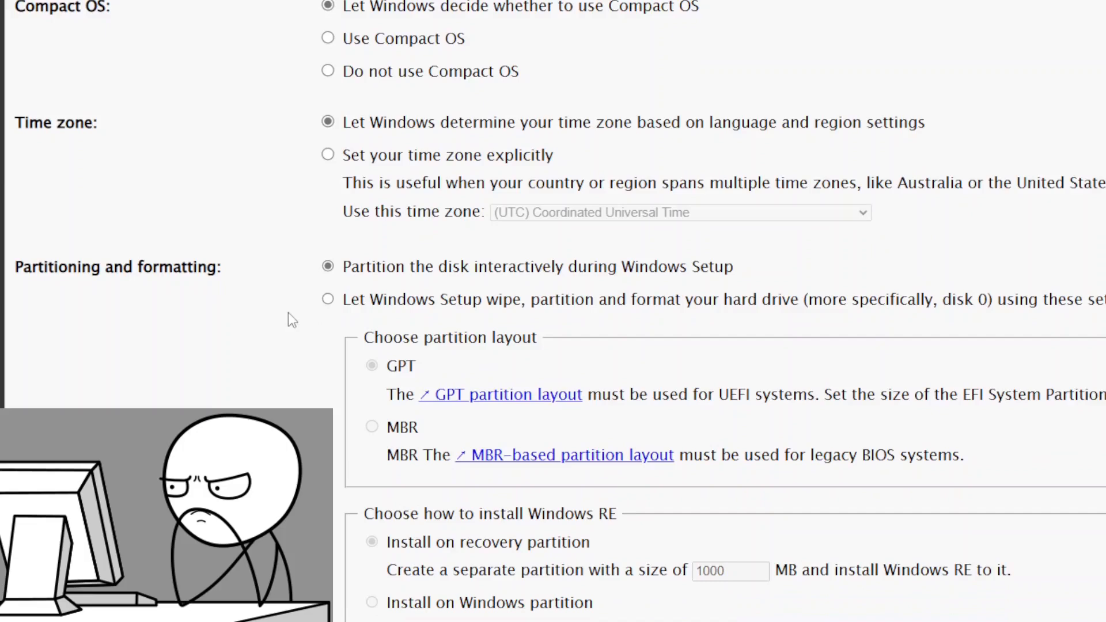
scroll(288, 313, "down", 8)
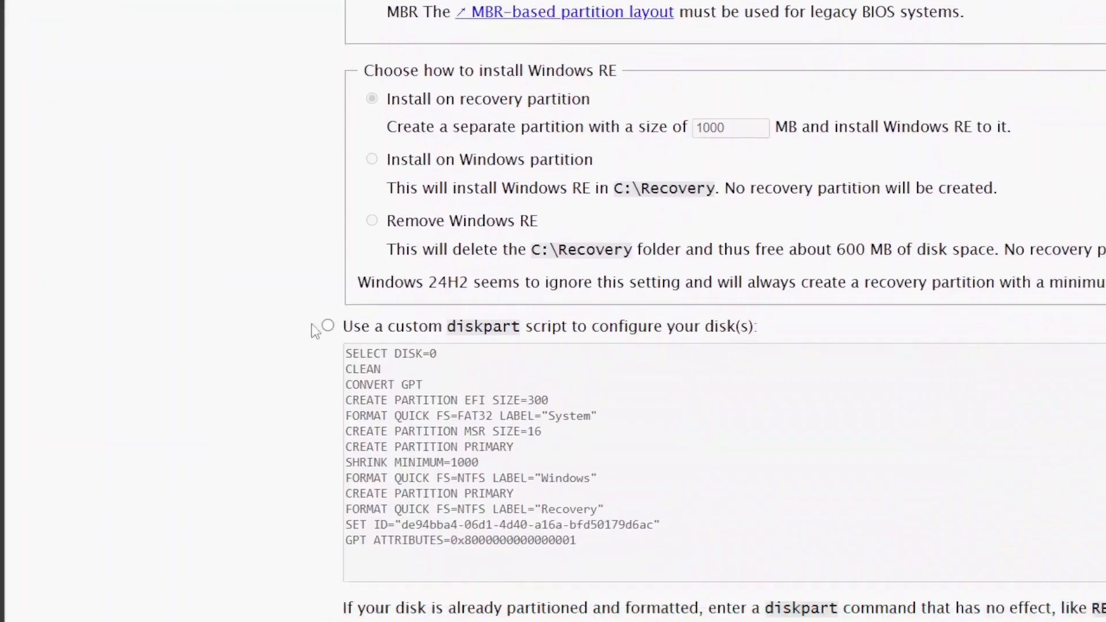
scroll(313, 318, "down", 1)
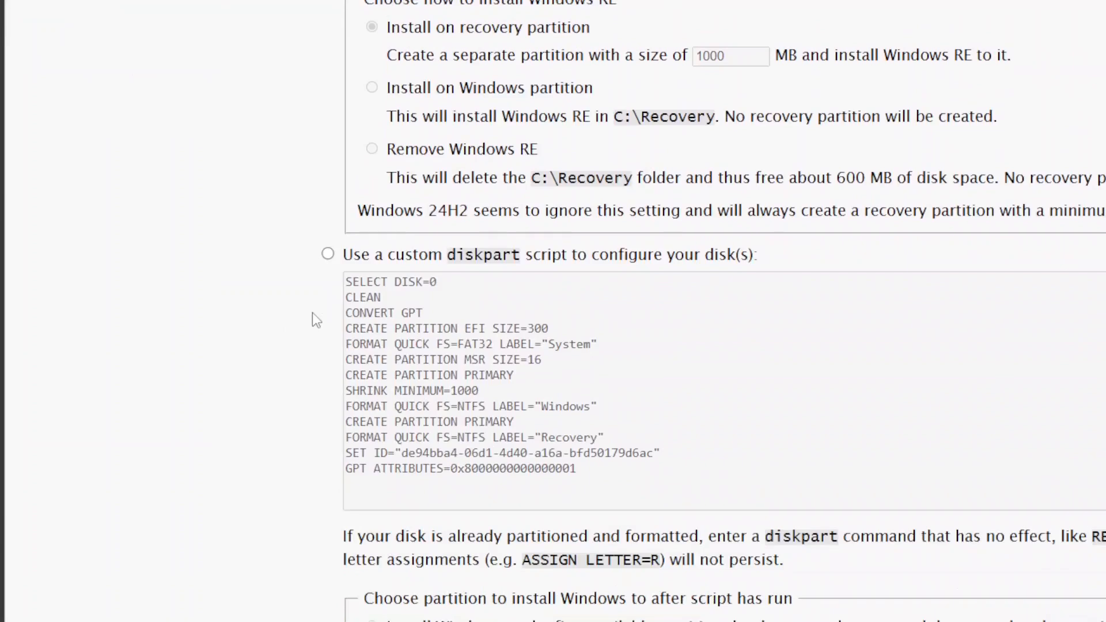
scroll(313, 315, "up", 5)
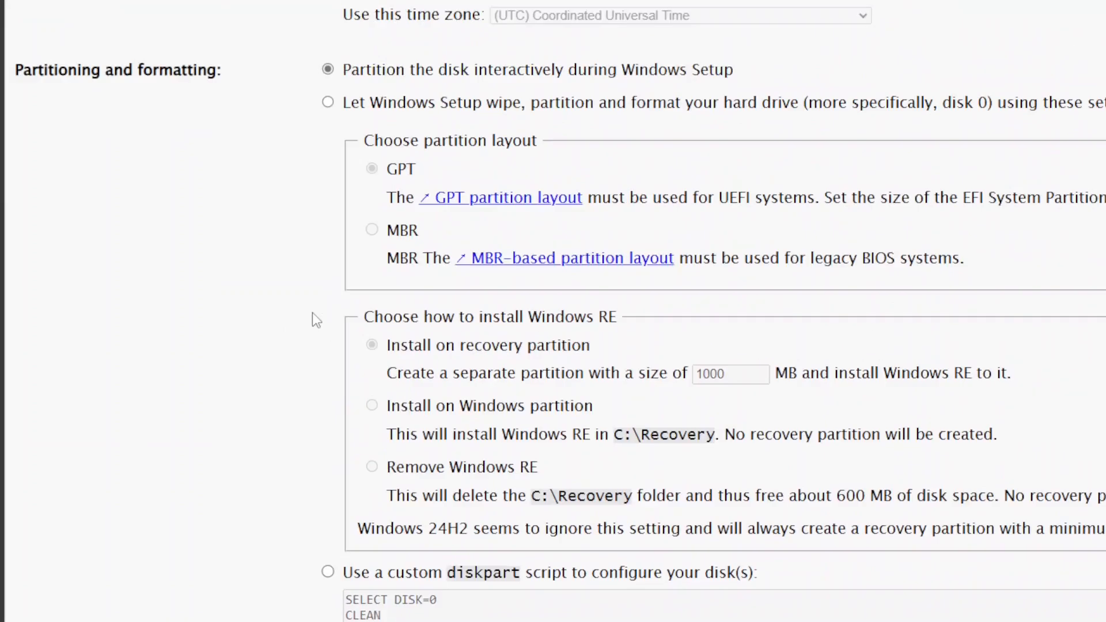
scroll(312, 315, "down", 6)
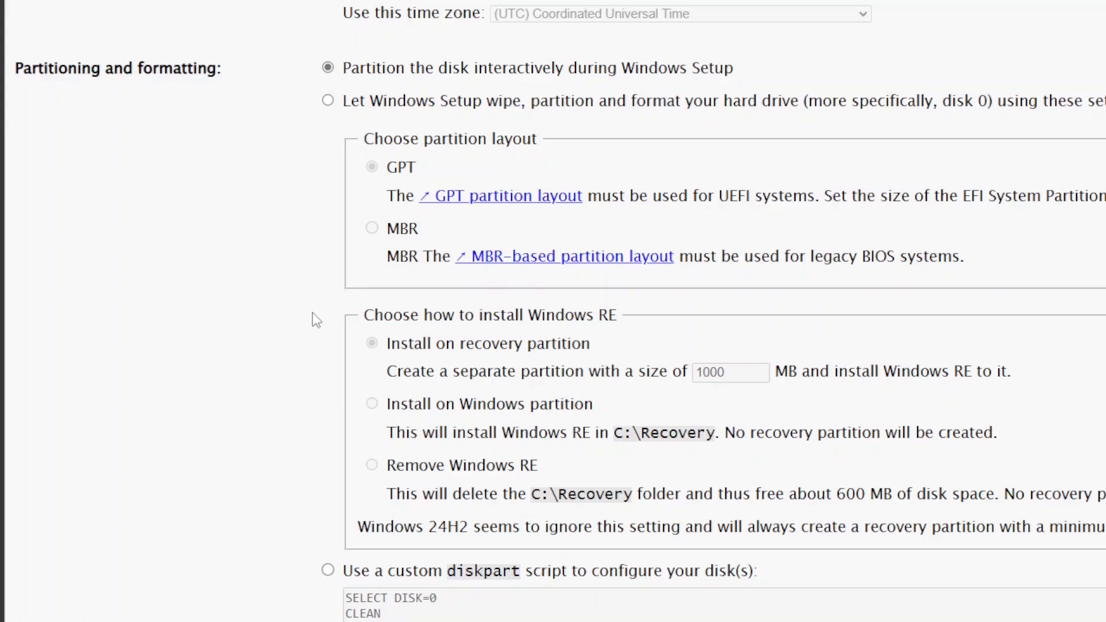
Step: Set the Windows edition installed with the generic product key to Home Single Language
scroll(313, 316, "down", 6)
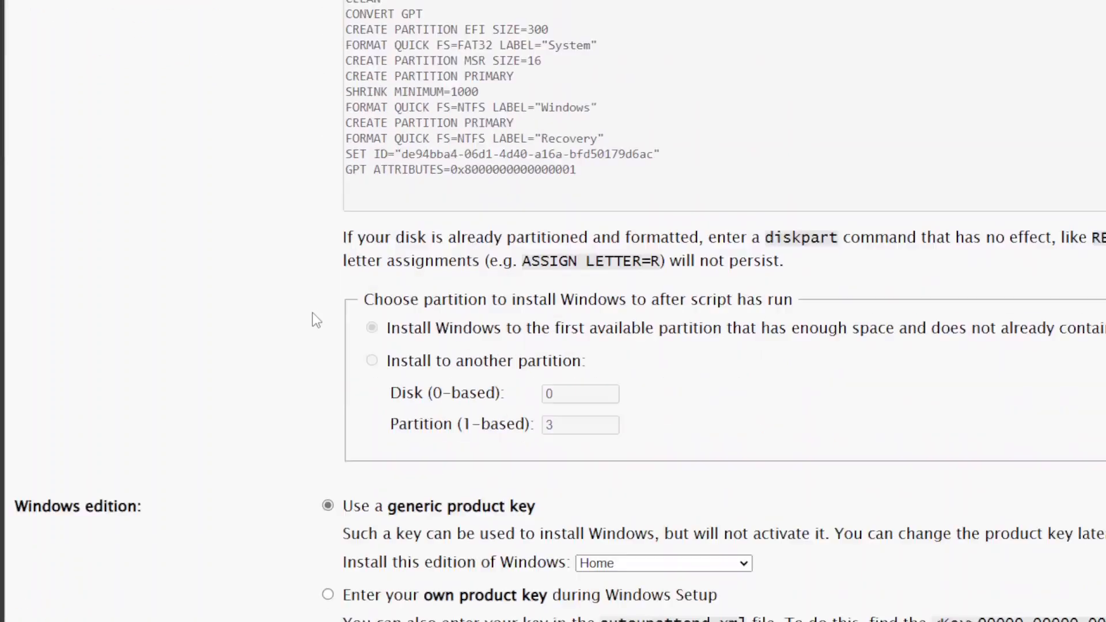
scroll(454, 399, "down", 2)
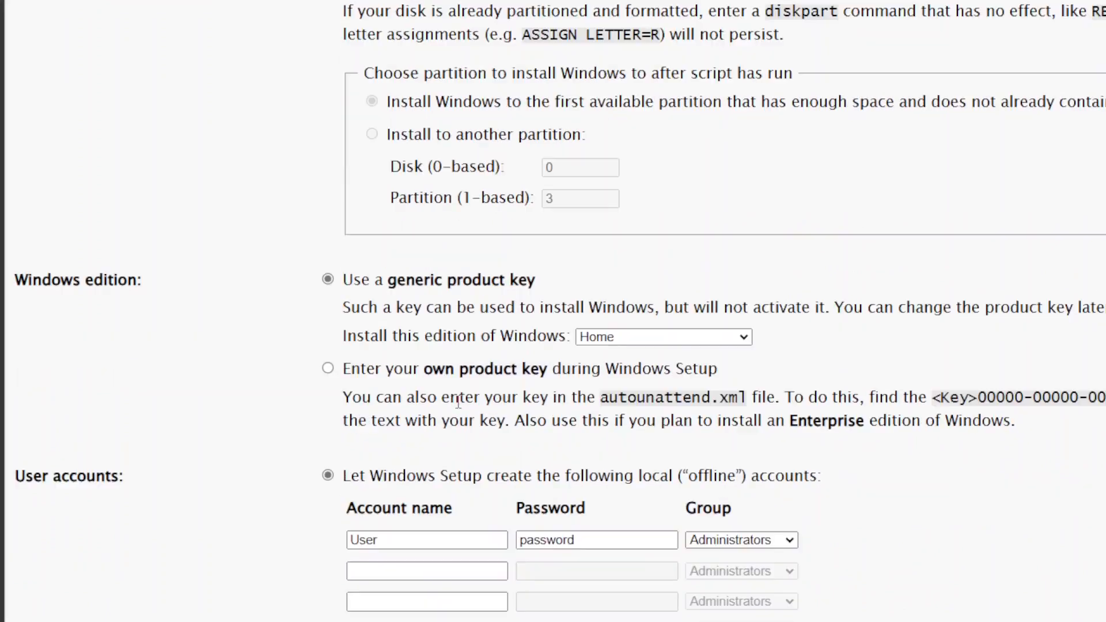
left_click(615, 337)
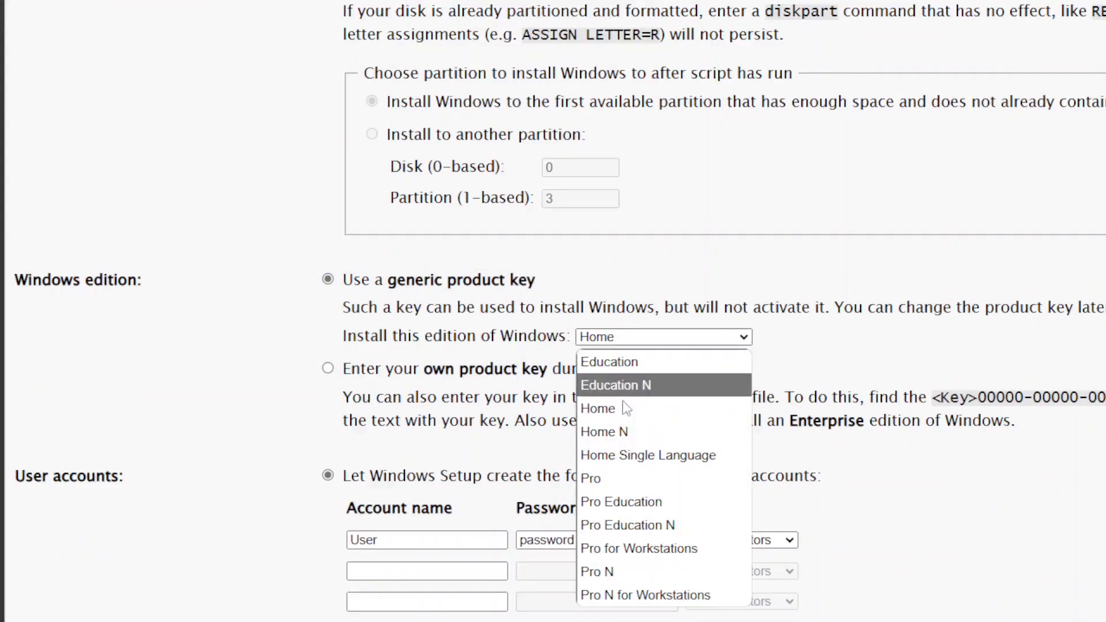
left_click(651, 460)
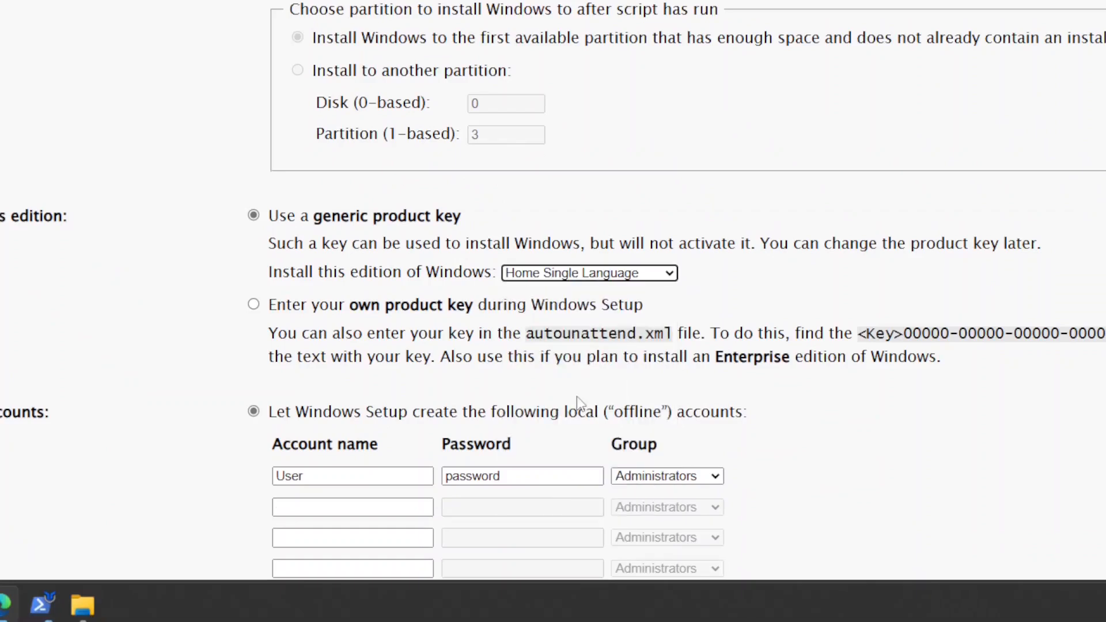
Step: Replace the first local administrator account's name, User, with the owner's first name
scroll(576, 396, "down", 3)
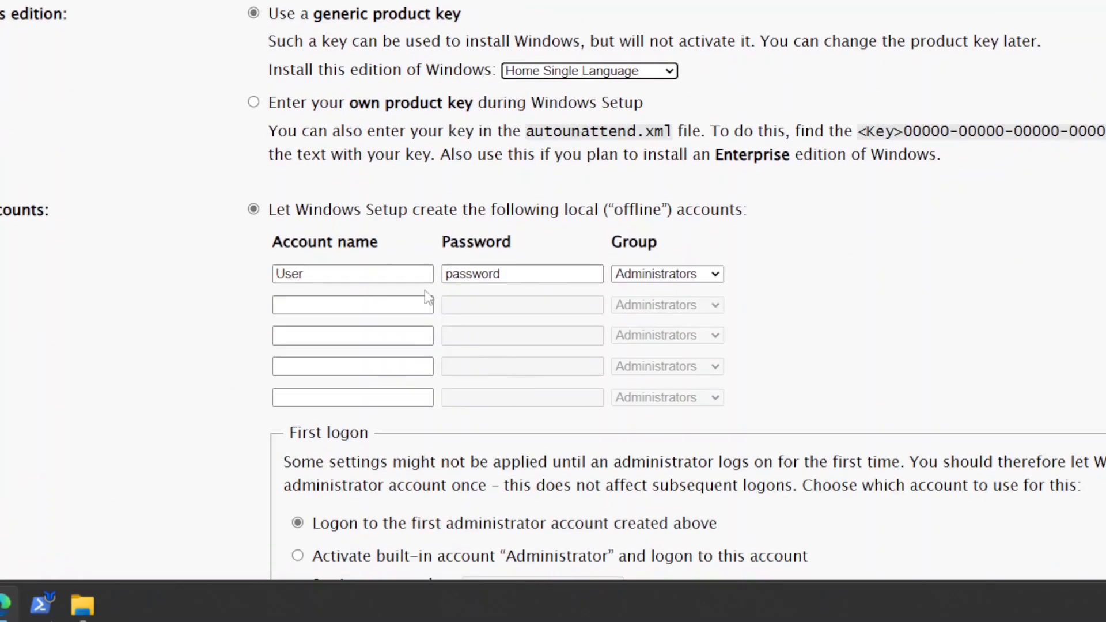
double_click(384, 268)
key("BackSpace")
type("Vighnes")
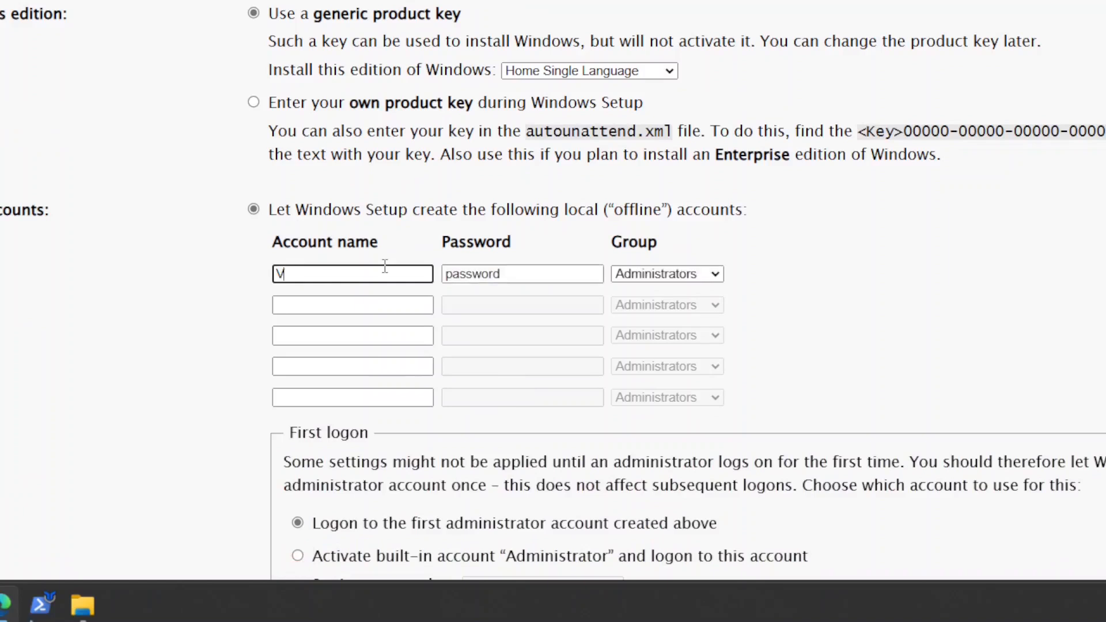
key("BackSpace")
type("sh")
Step: Clear the first local account's password so that the field is left empty
left_click(526, 279)
key("ctrl+a")
key("BackSpace")
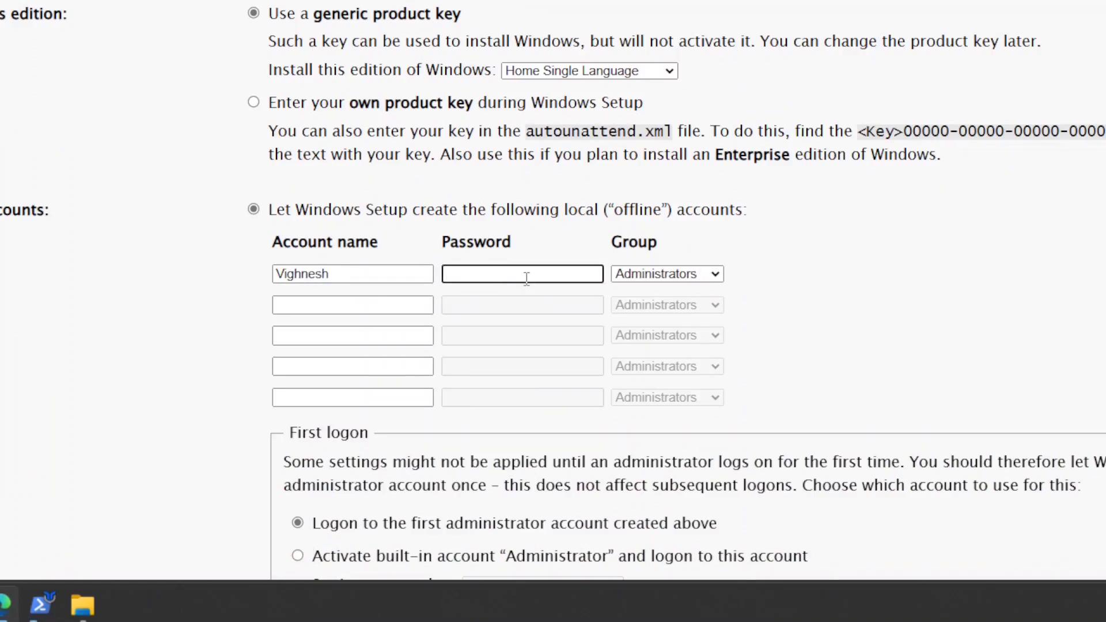
left_click(520, 237)
Step: Set the hidden-files option in the Windows Explorer tweaks to Show all files
scroll(520, 237, "down", 7)
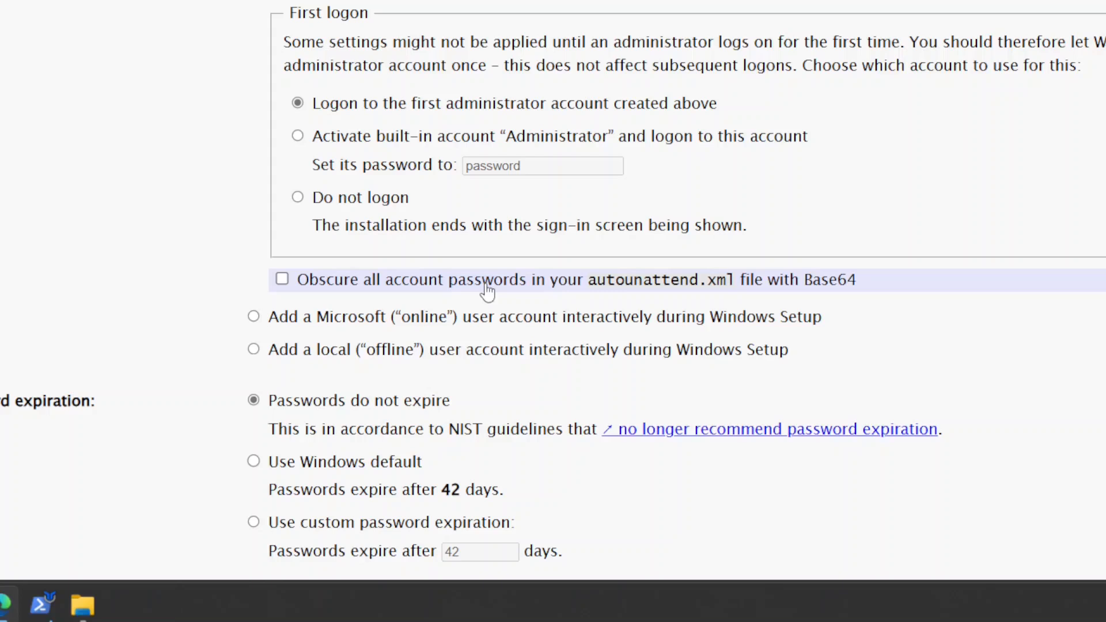
scroll(486, 284, "down", 3)
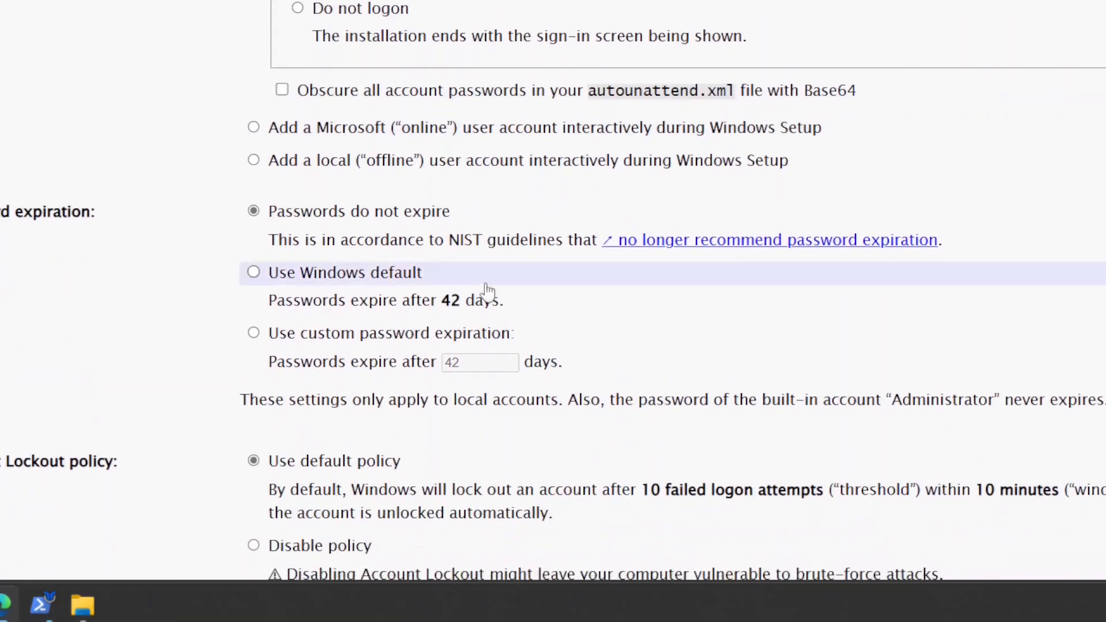
scroll(487, 285, "down", 1)
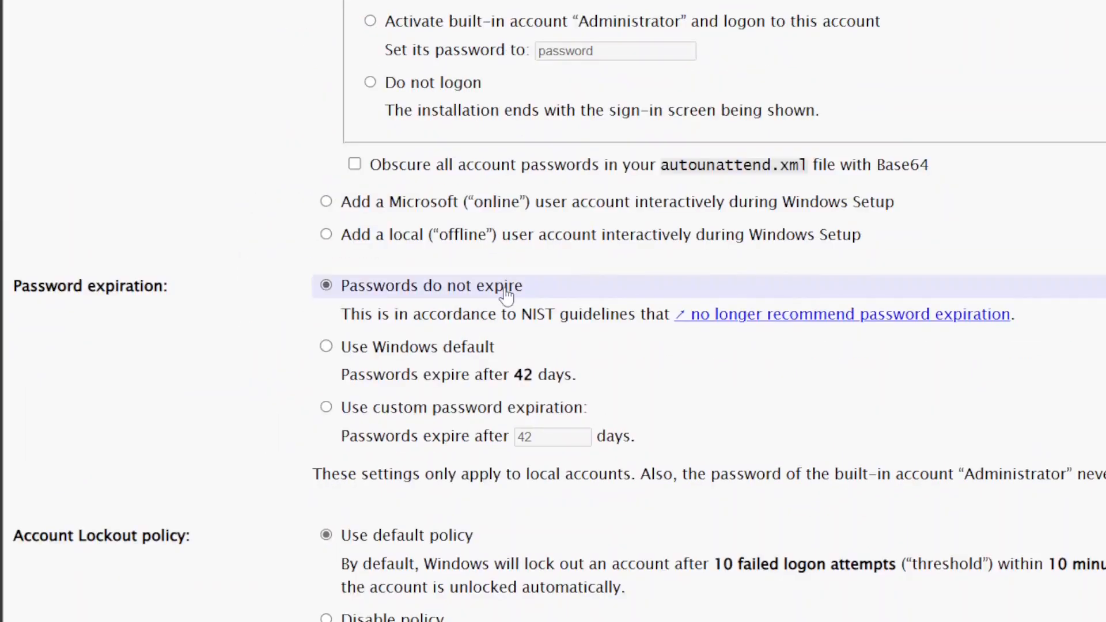
scroll(505, 295, "down", 1)
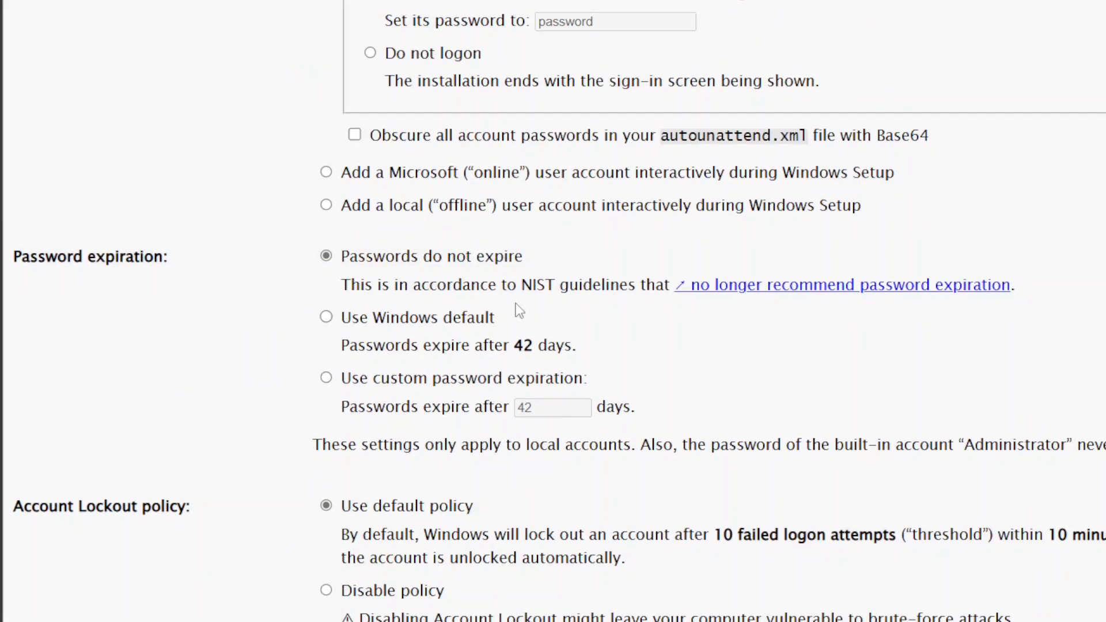
scroll(518, 311, "down", 4)
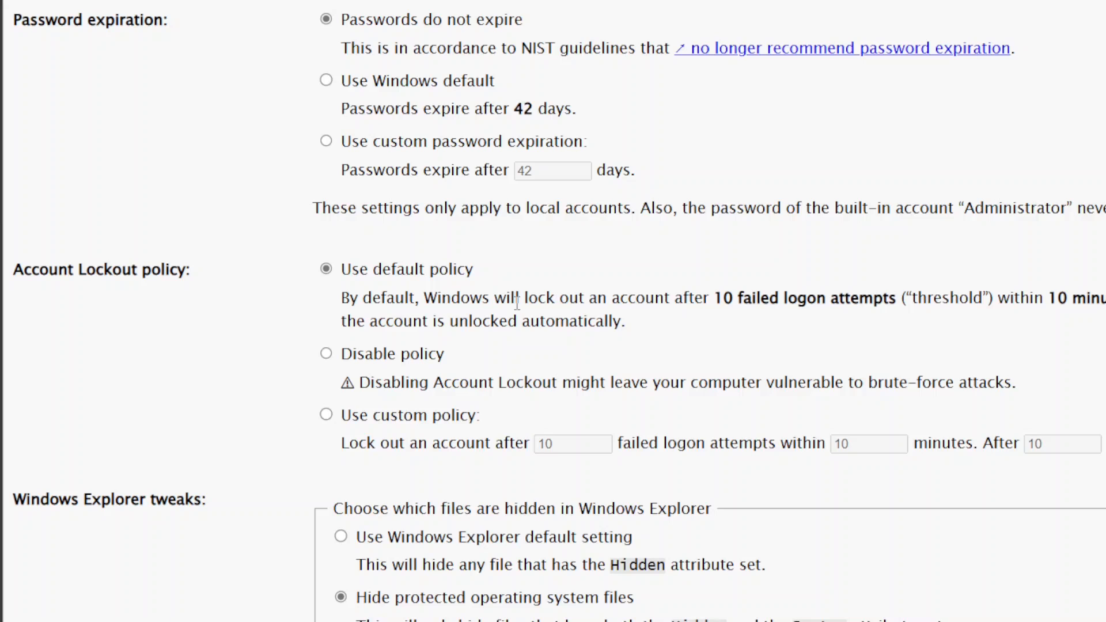
scroll(516, 304, "down", 5)
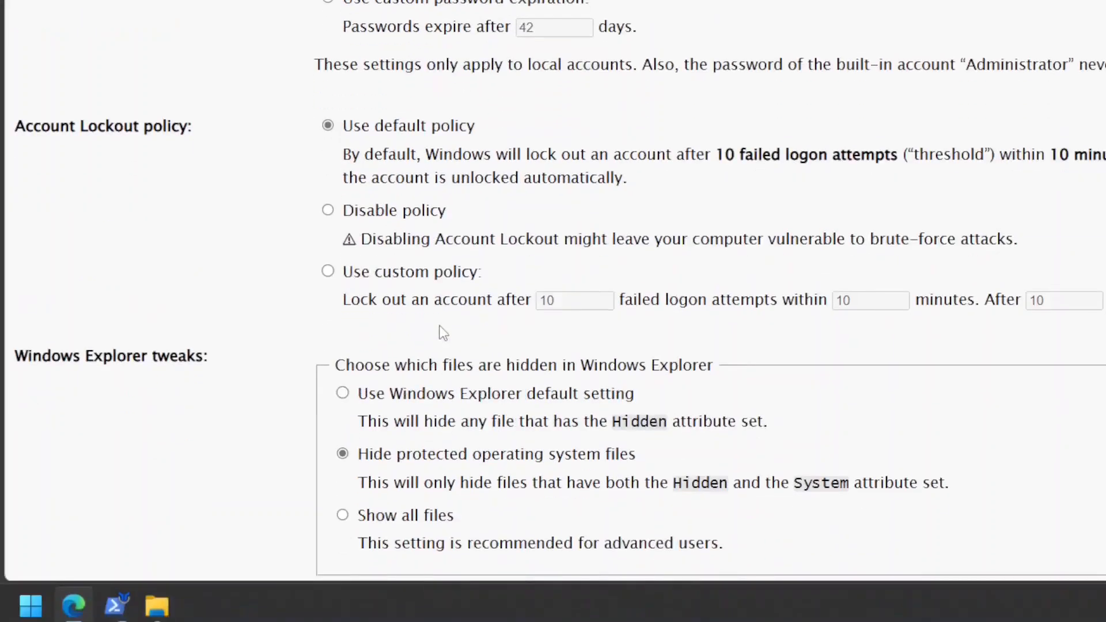
scroll(429, 248, "down", 1)
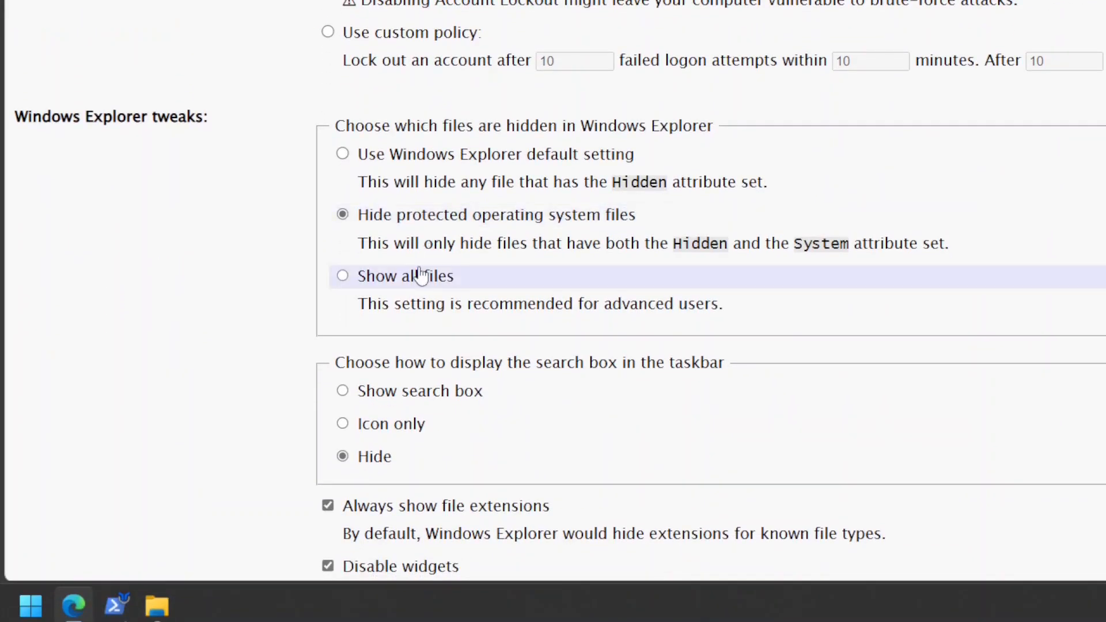
left_click(415, 274)
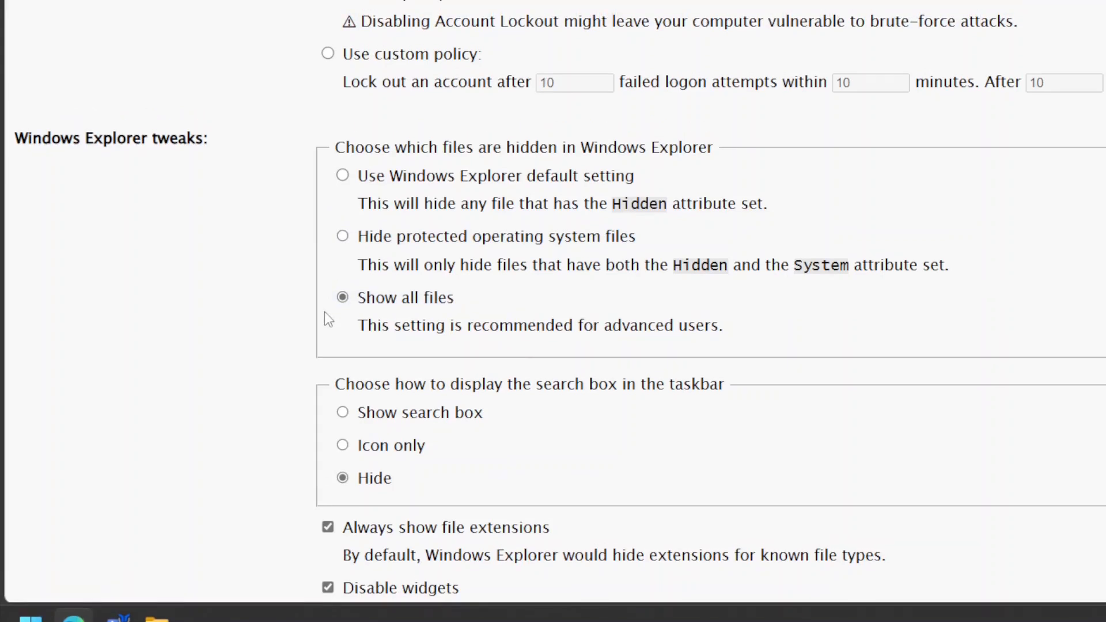
Step: Examine the taskbar search box choices and the Windows Explorer tweaks for file extensions, widgets, context menu, taskbar alignment and preset icons
scroll(323, 312, "down", 1)
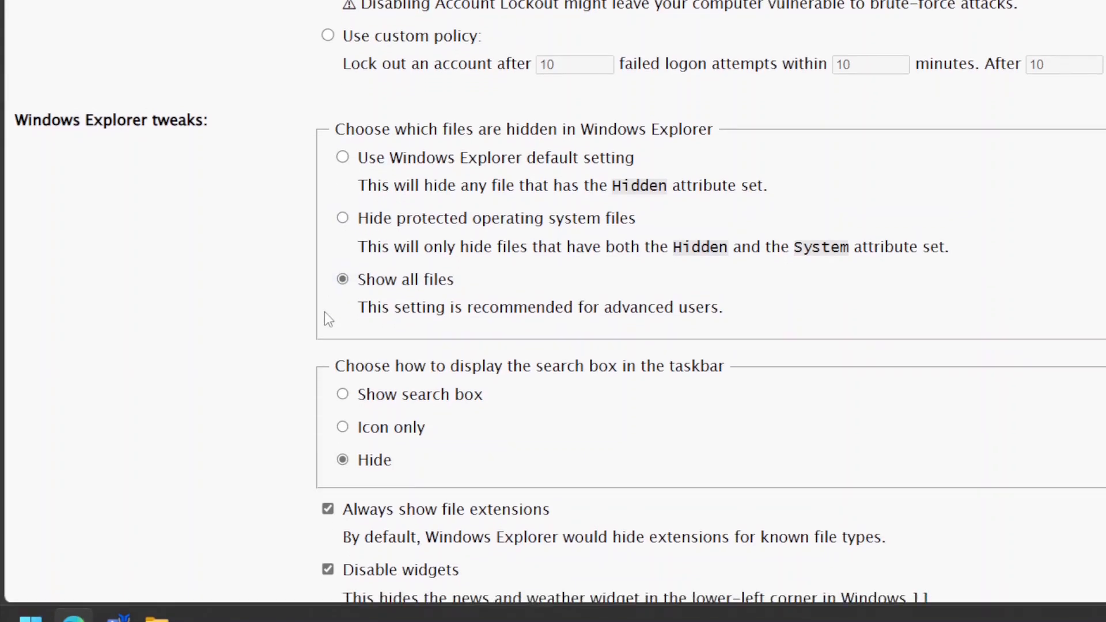
scroll(324, 312, "down", 2)
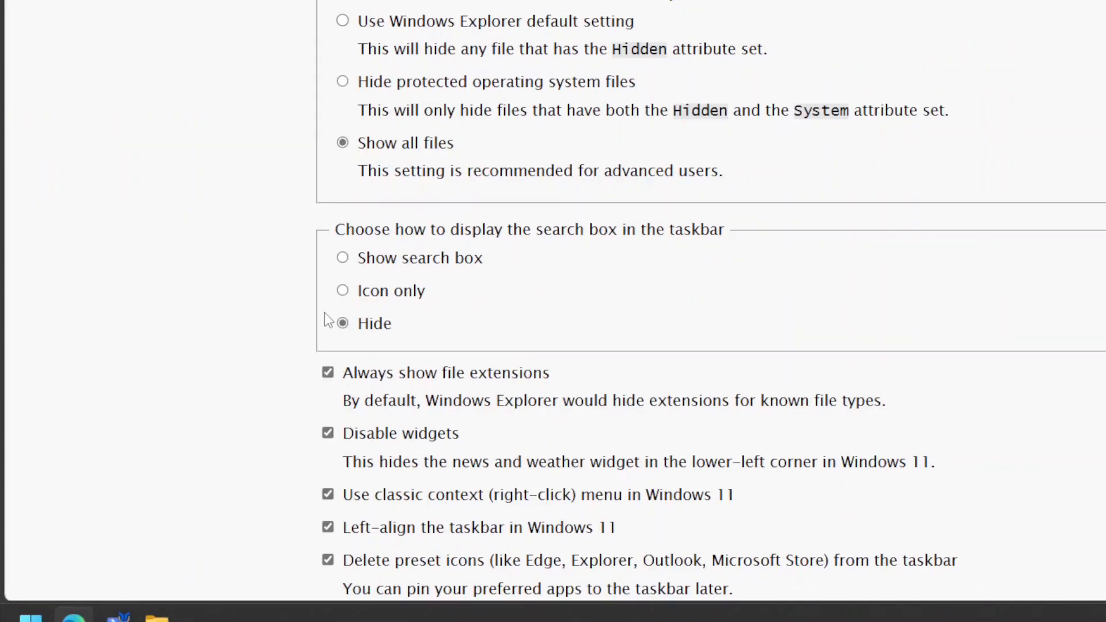
scroll(323, 312, "down", 1)
scroll(324, 312, "down", 1)
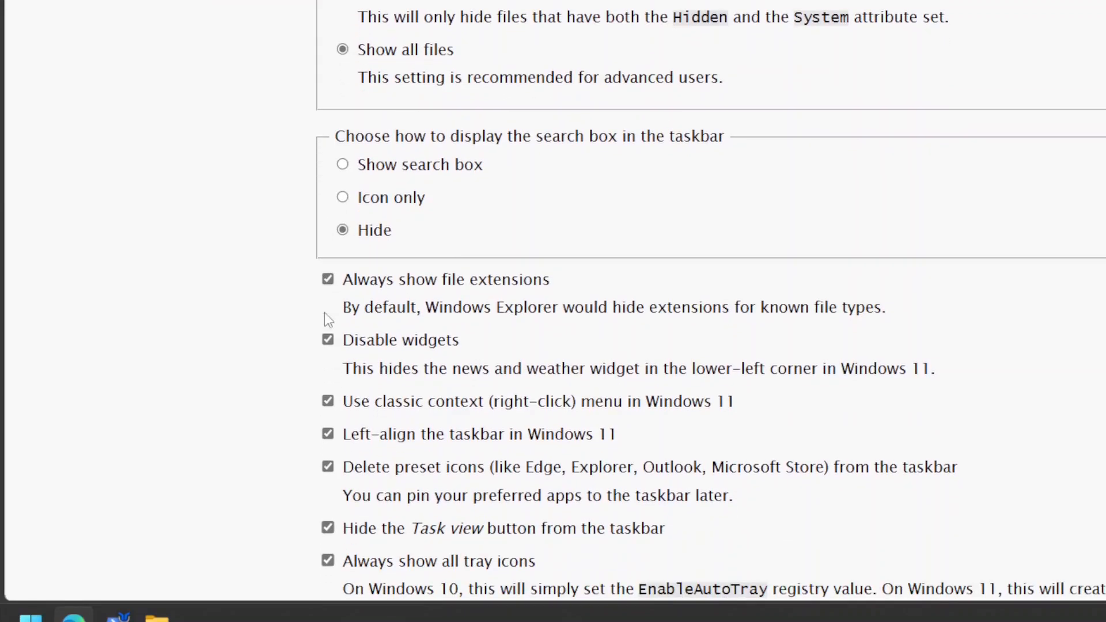
scroll(324, 312, "down", 1)
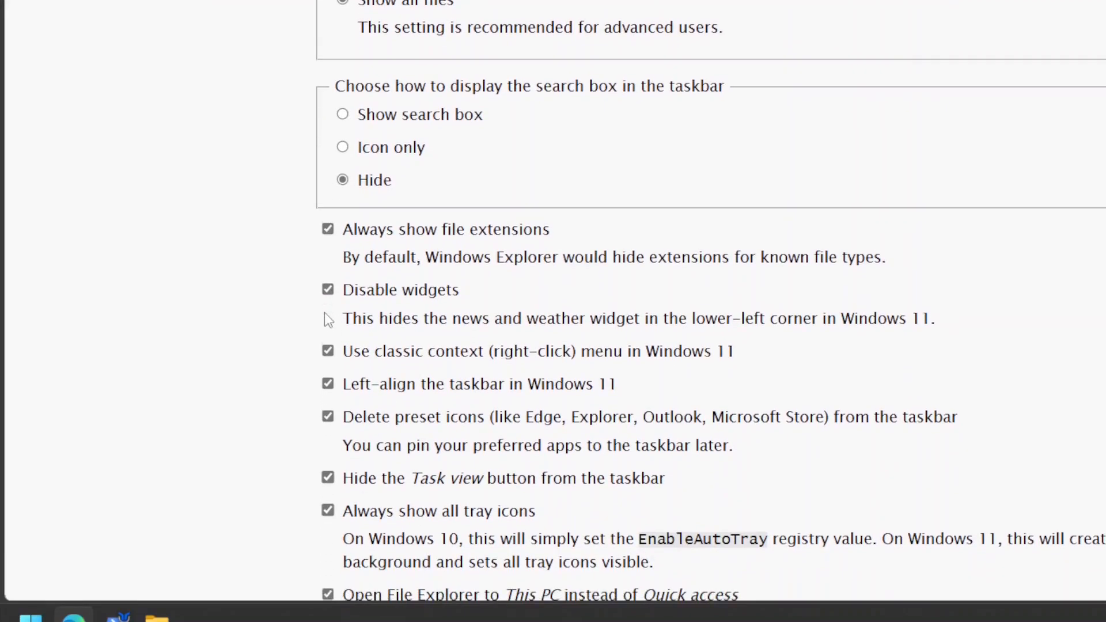
scroll(324, 312, "down", 1)
scroll(323, 312, "down", 1)
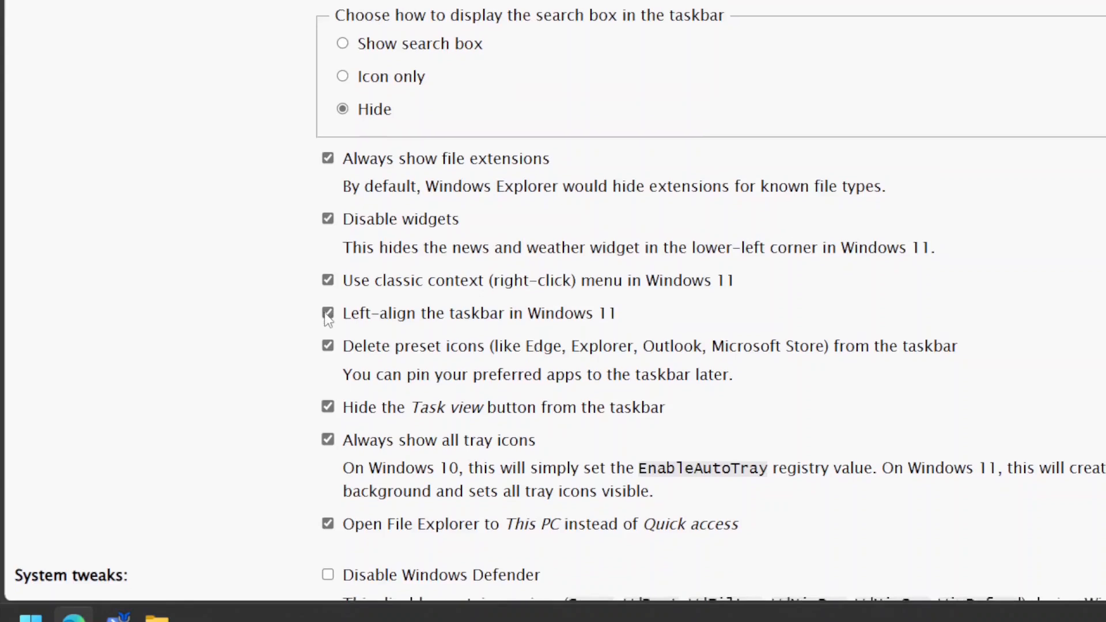
scroll(307, 317, "down", 1)
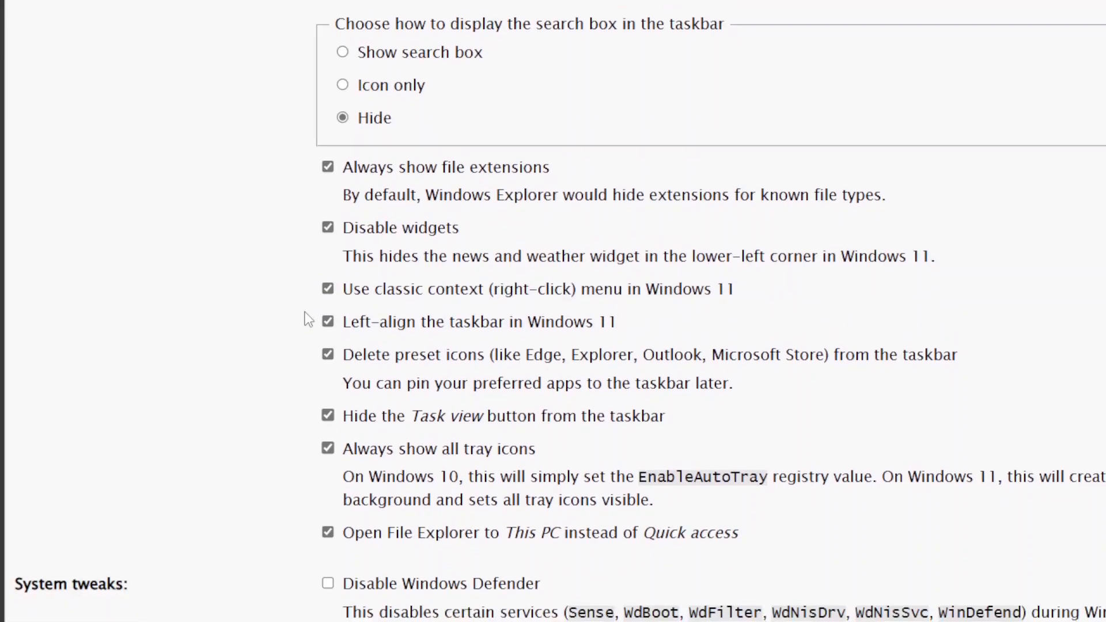
scroll(305, 313, "up", 1)
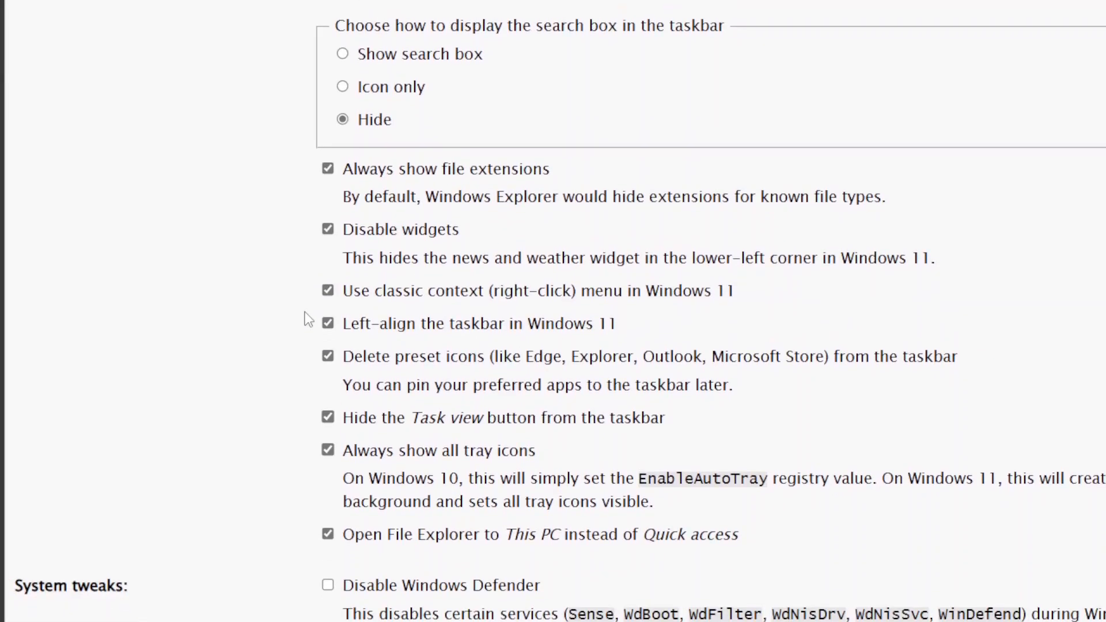
scroll(307, 319, "down", 2)
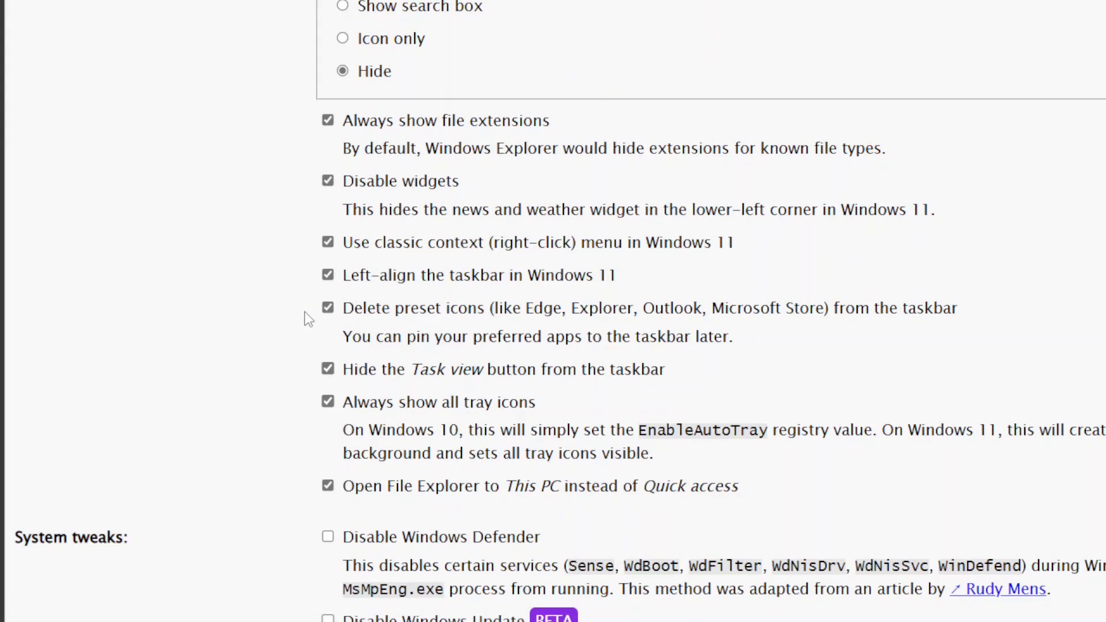
scroll(307, 319, "down", 1)
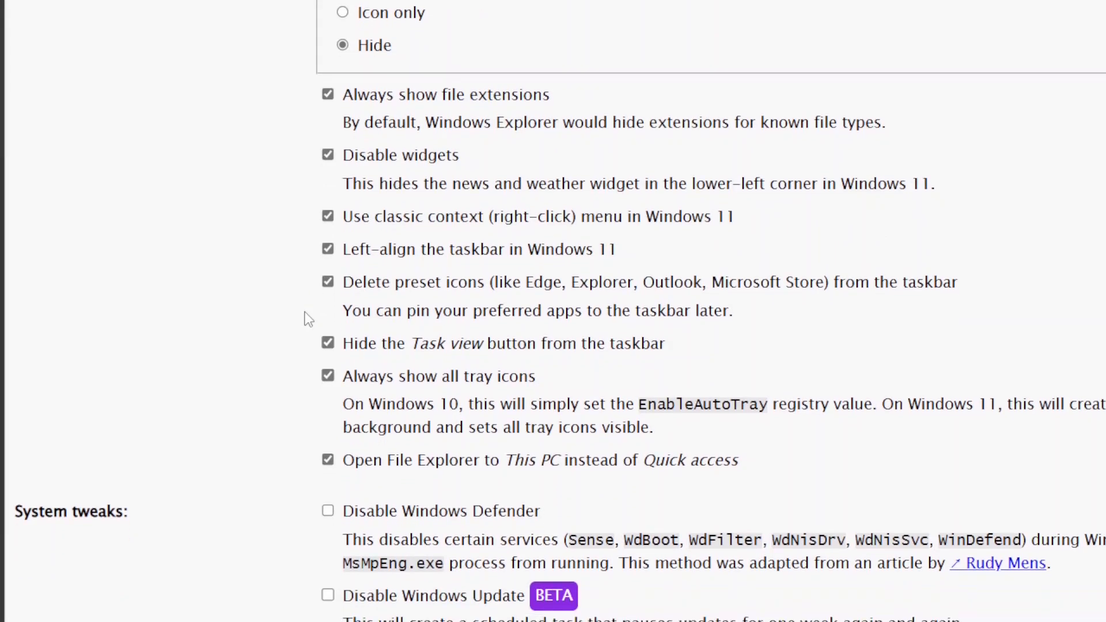
scroll(307, 318, "down", 1)
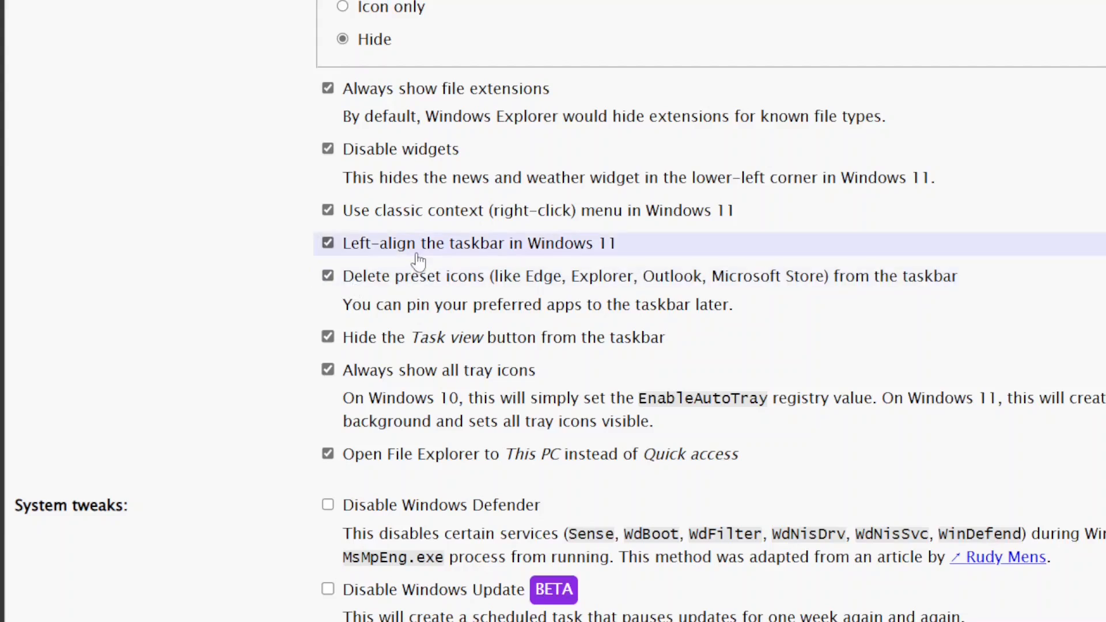
scroll(418, 261, "down", 1)
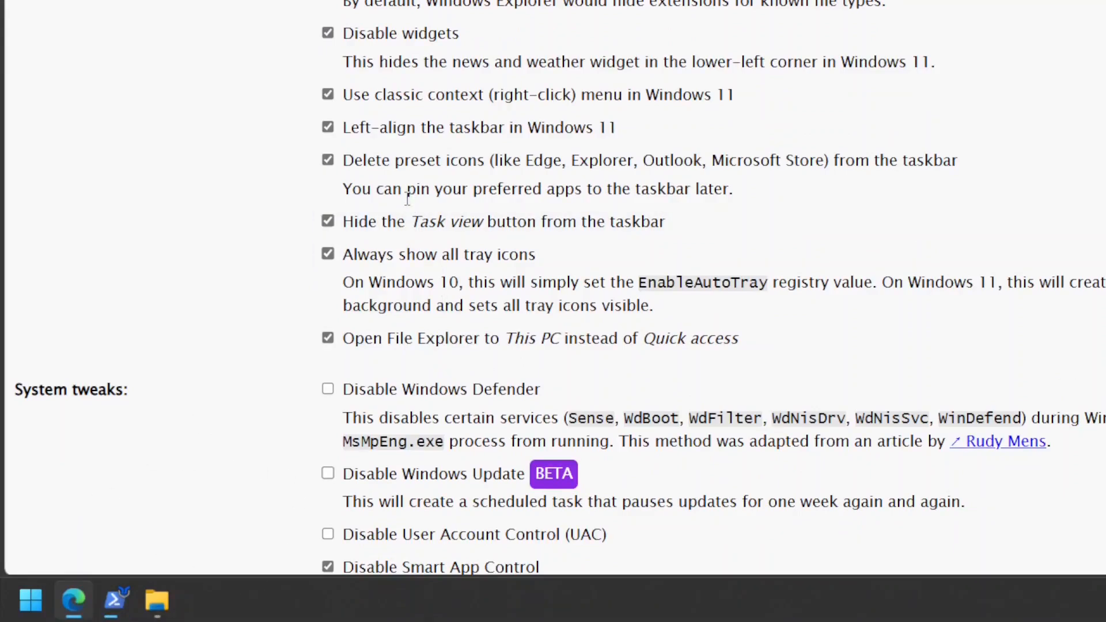
Step: Turn off the "Always show all tray icons" option in the Windows Explorer tweaks
scroll(304, 316, "down", 3)
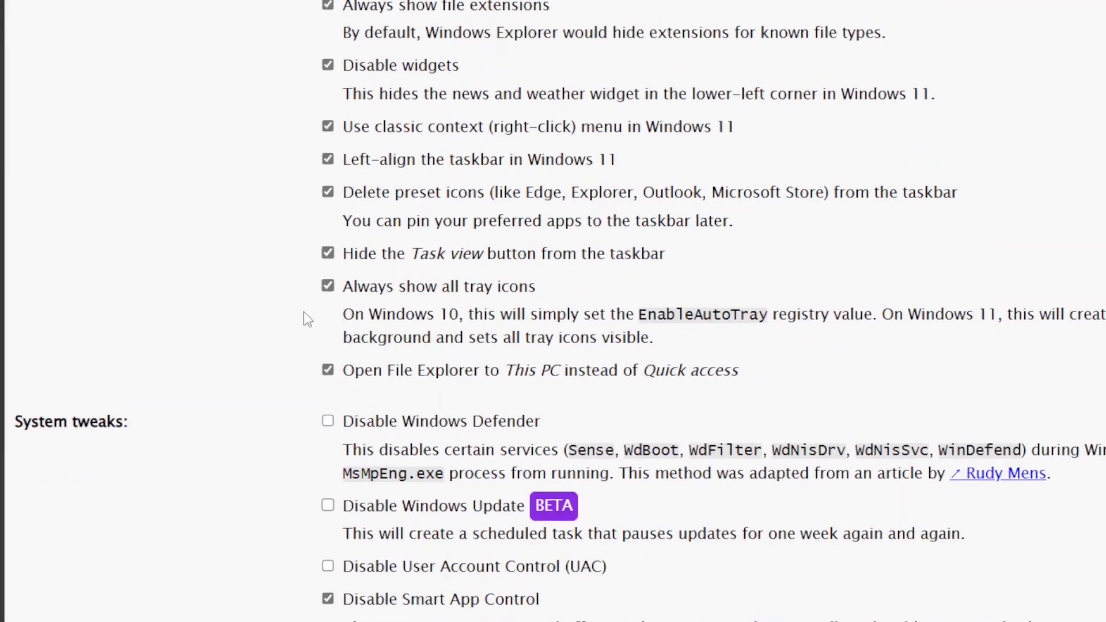
scroll(303, 316, "down", 2)
scroll(304, 316, "down", 2)
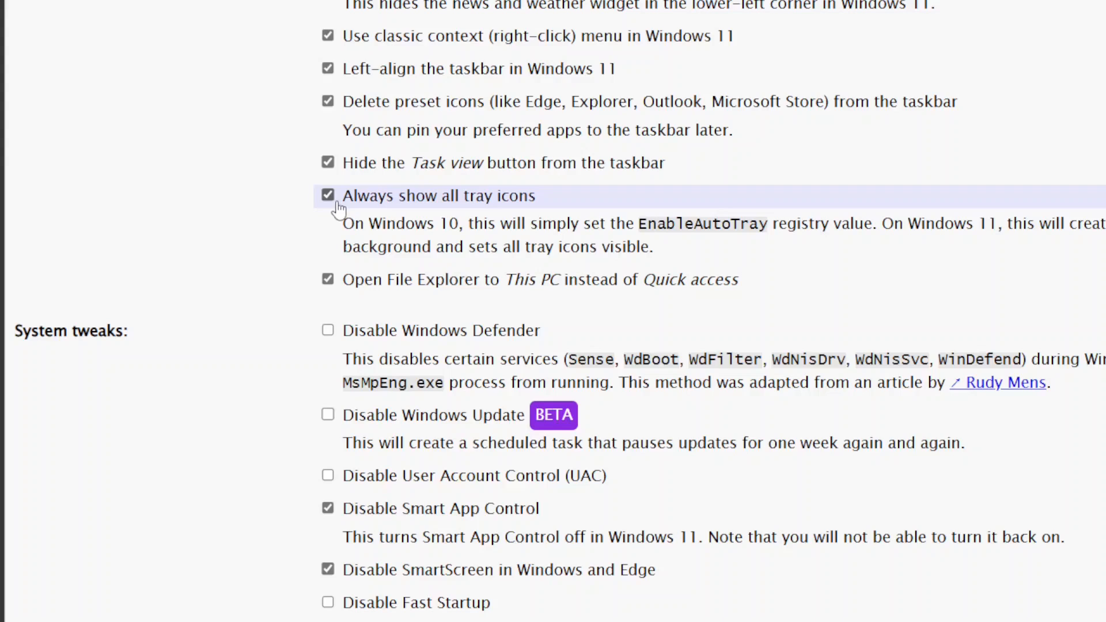
left_click(337, 203)
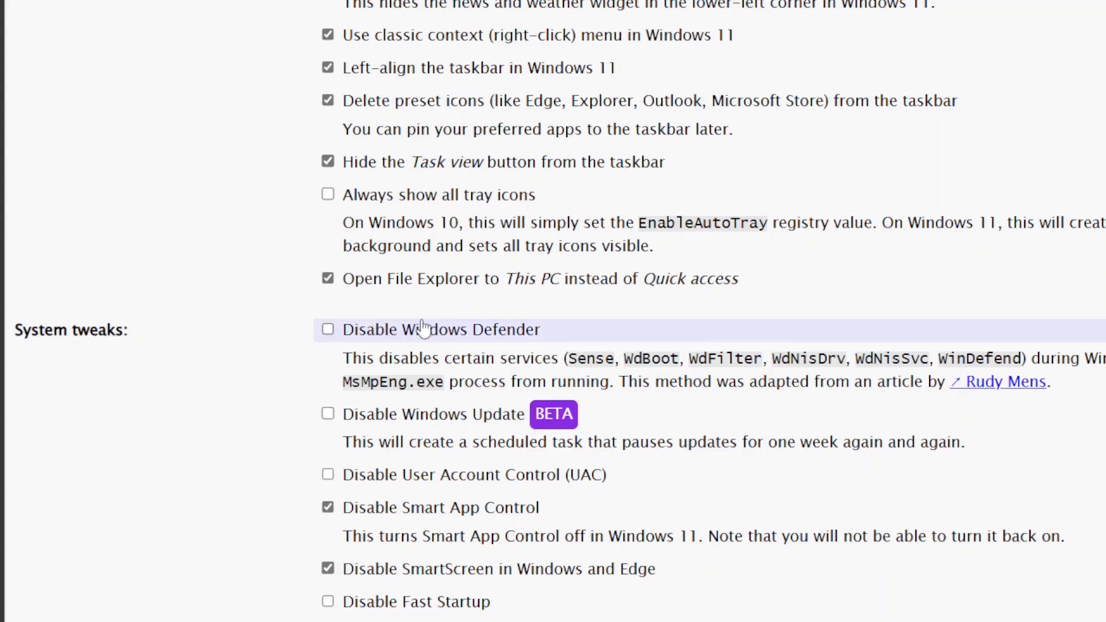
Step: Examine the system tweaks for Windows Defender, Windows Update, UAC, Smart App Control, SmartScreen, Fast Startup, System Restore, long paths and Remote Desktop
scroll(423, 328, "down", 1)
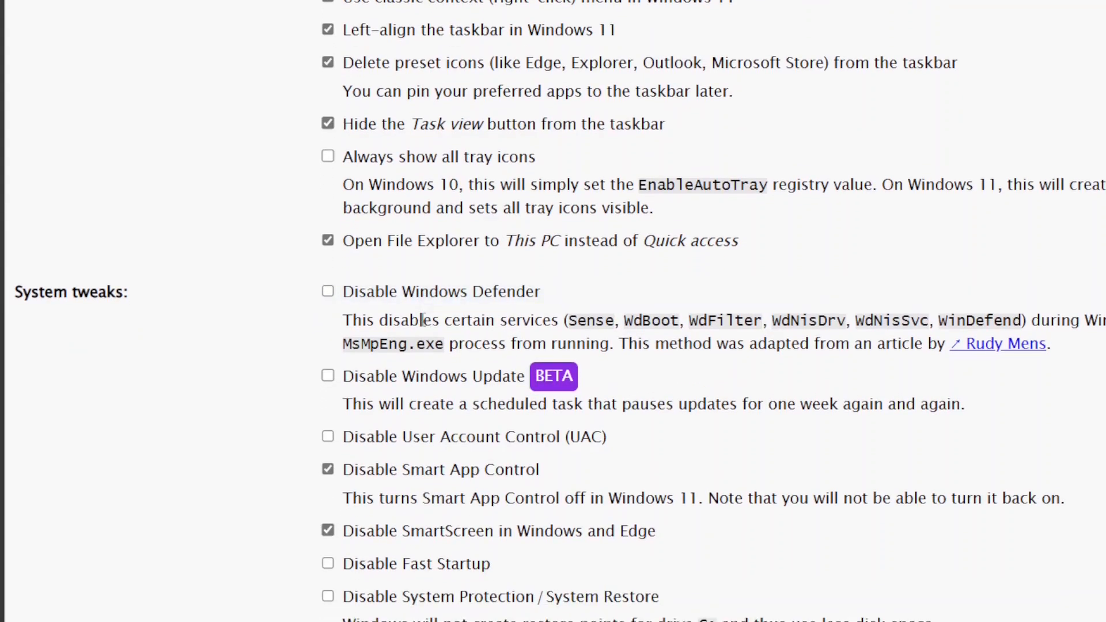
scroll(422, 320, "down", 1)
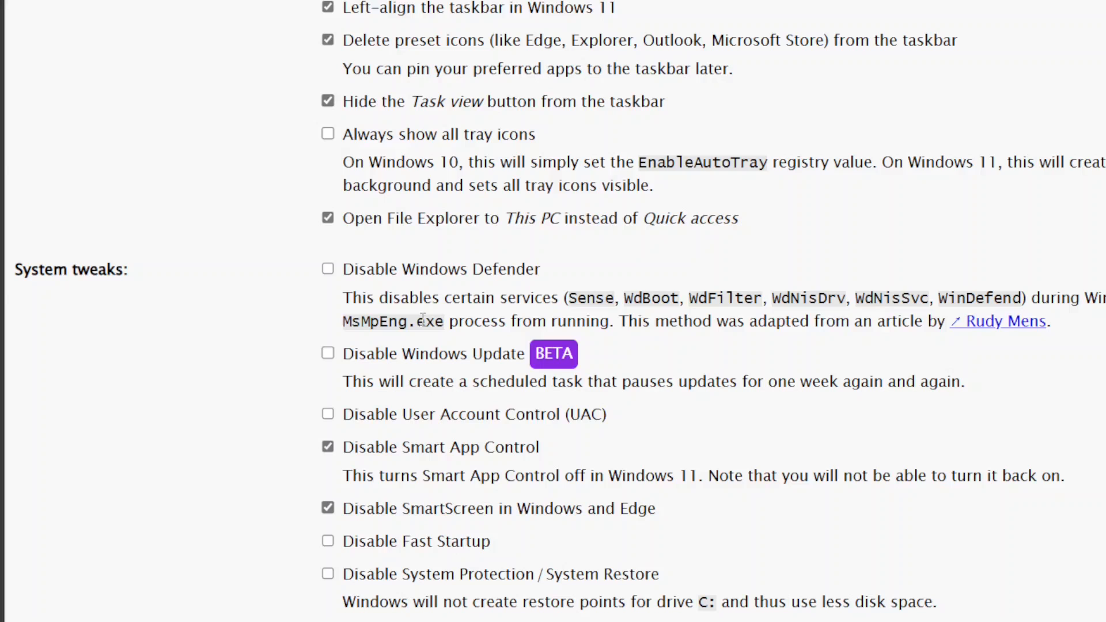
scroll(440, 381, "down", 1)
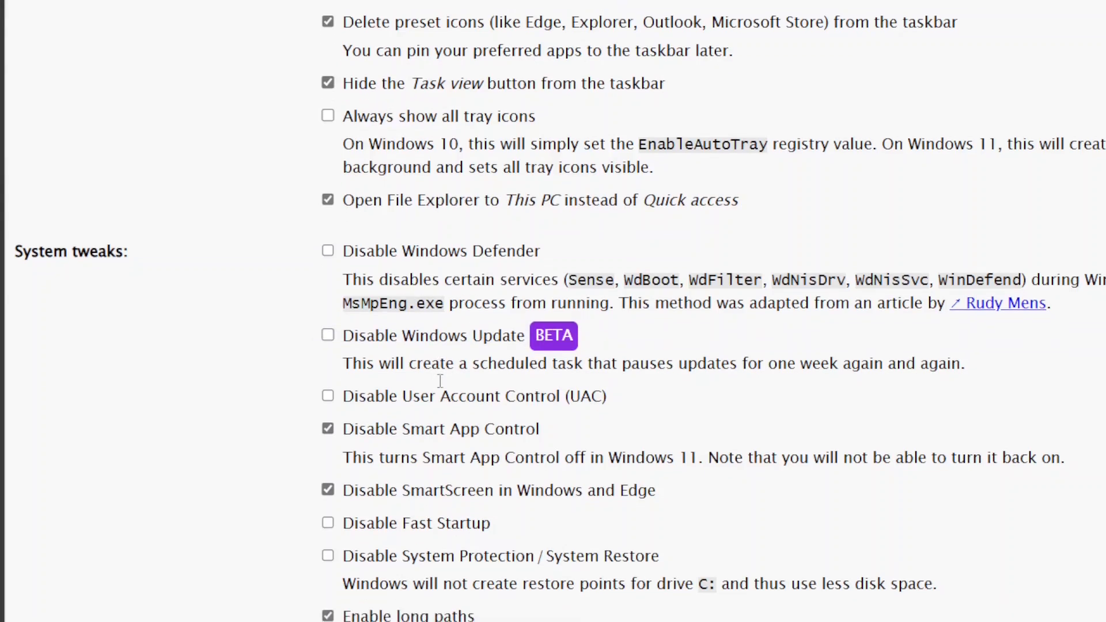
scroll(440, 381, "down", 1)
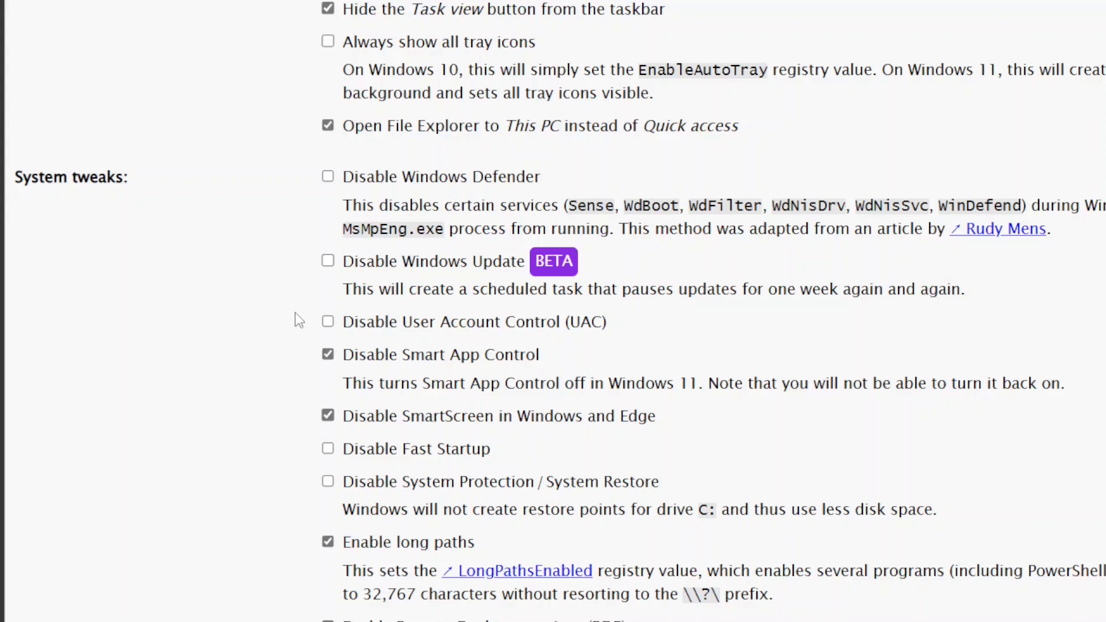
scroll(295, 313, "down", 1)
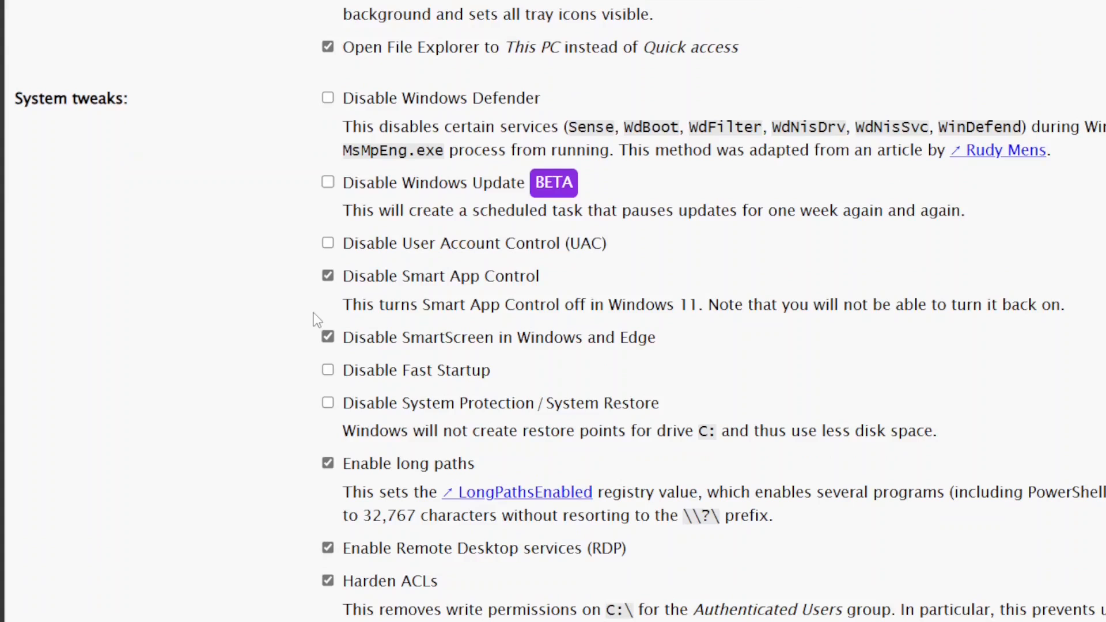
scroll(395, 317, "down", 1)
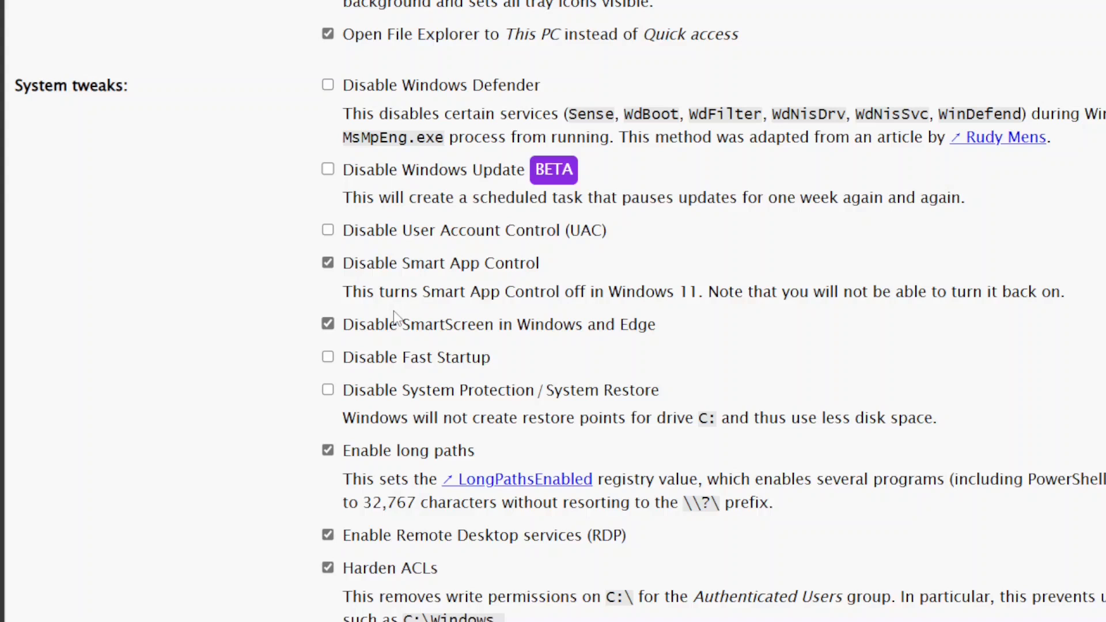
scroll(394, 315, "down", 1)
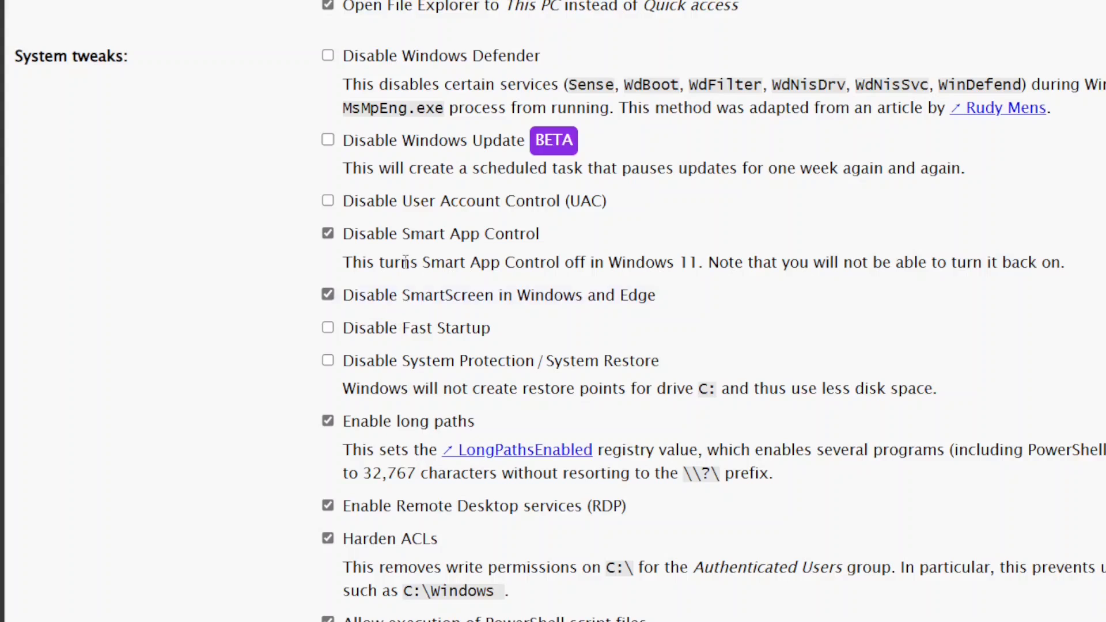
scroll(405, 262, "down", 5)
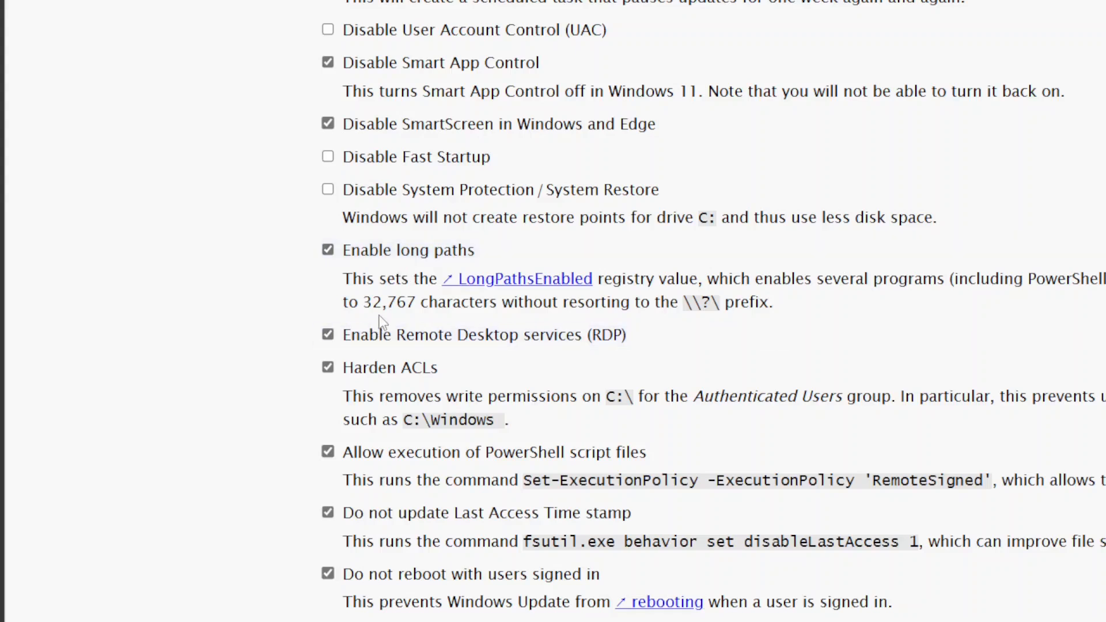
scroll(379, 316, "down", 1)
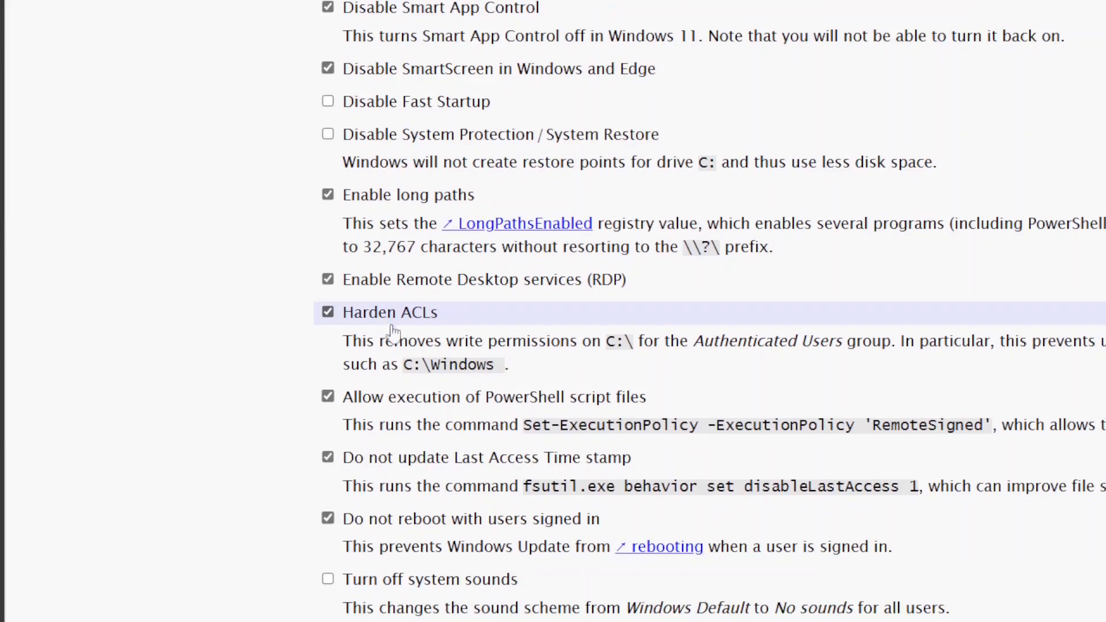
scroll(394, 336, "down", 1)
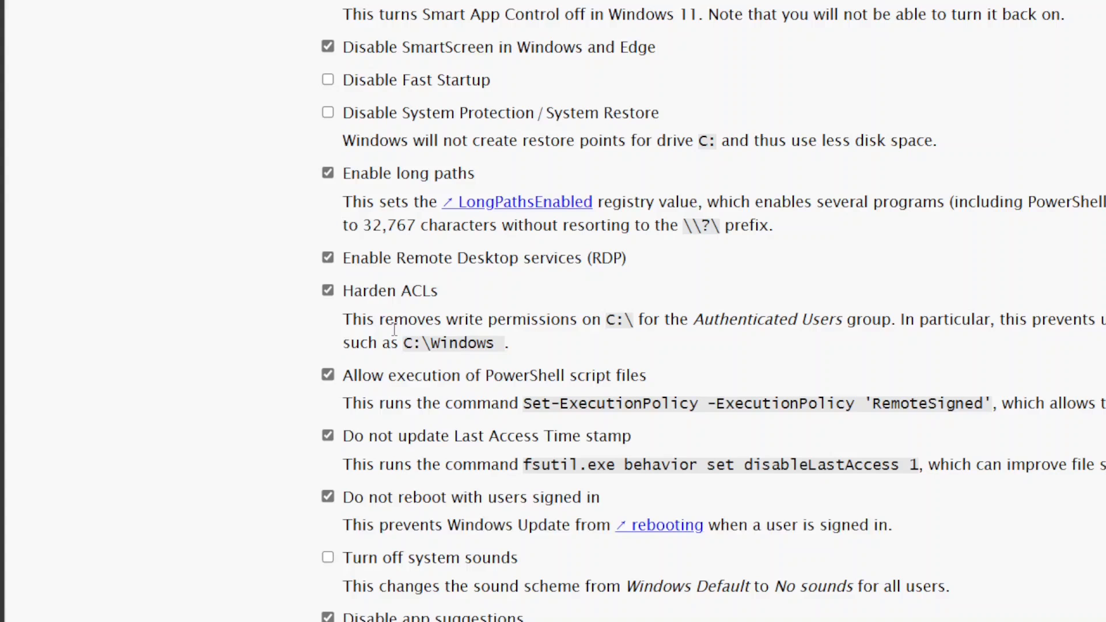
Step: Examine the remaining system tweaks, from PowerShell script execution and reboot behaviour to app suggestions, device encryption, Edge and process auditing
scroll(393, 328, "down", 1)
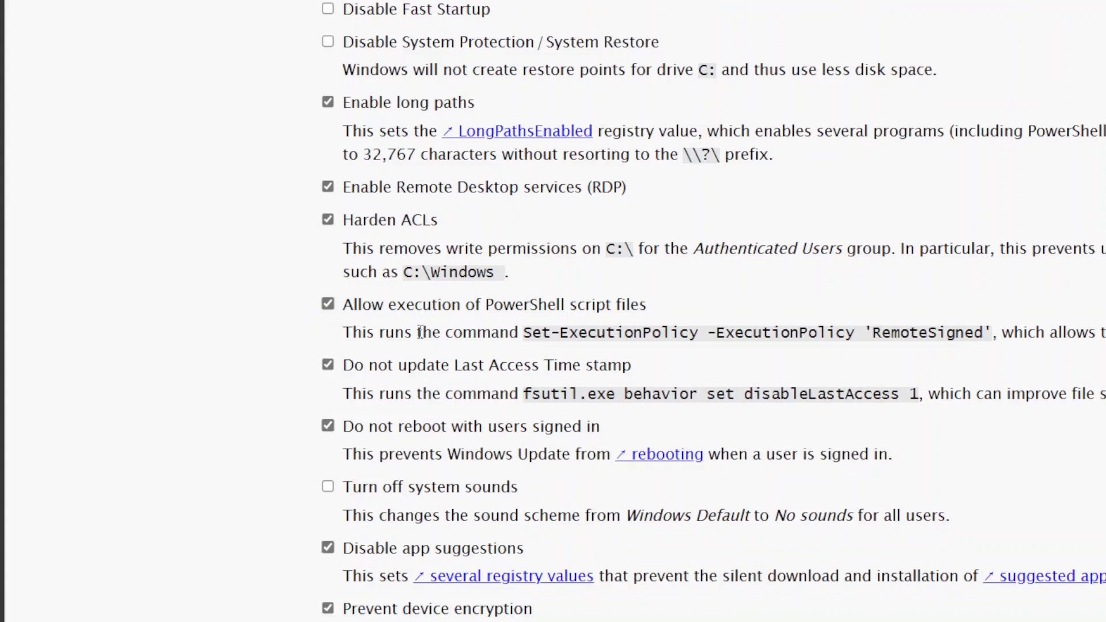
scroll(421, 331, "down", 1)
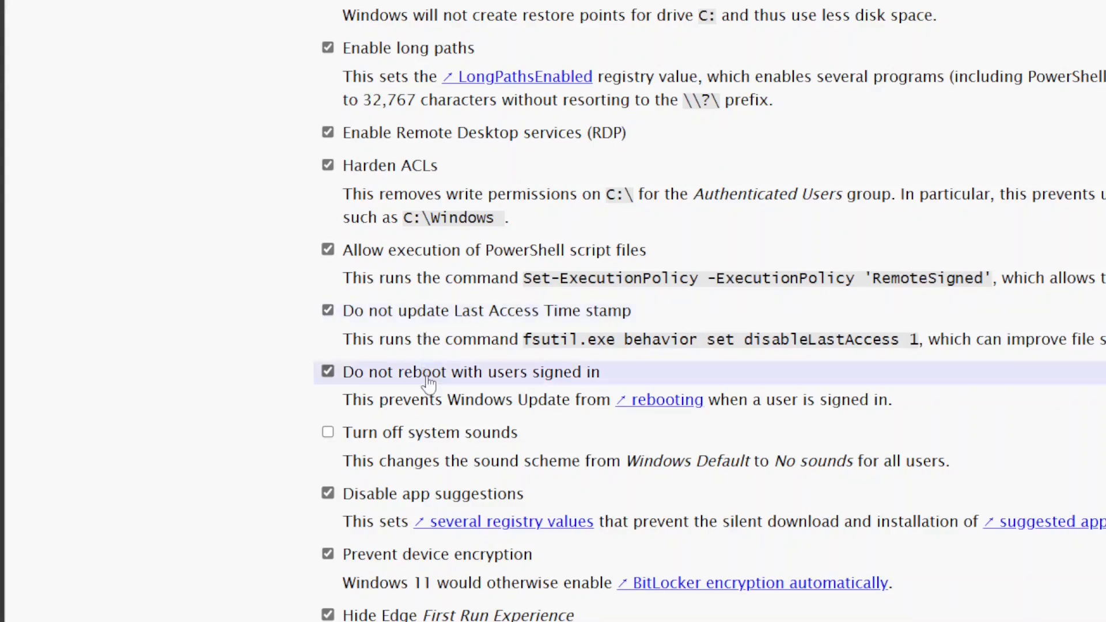
scroll(429, 385, "down", 1)
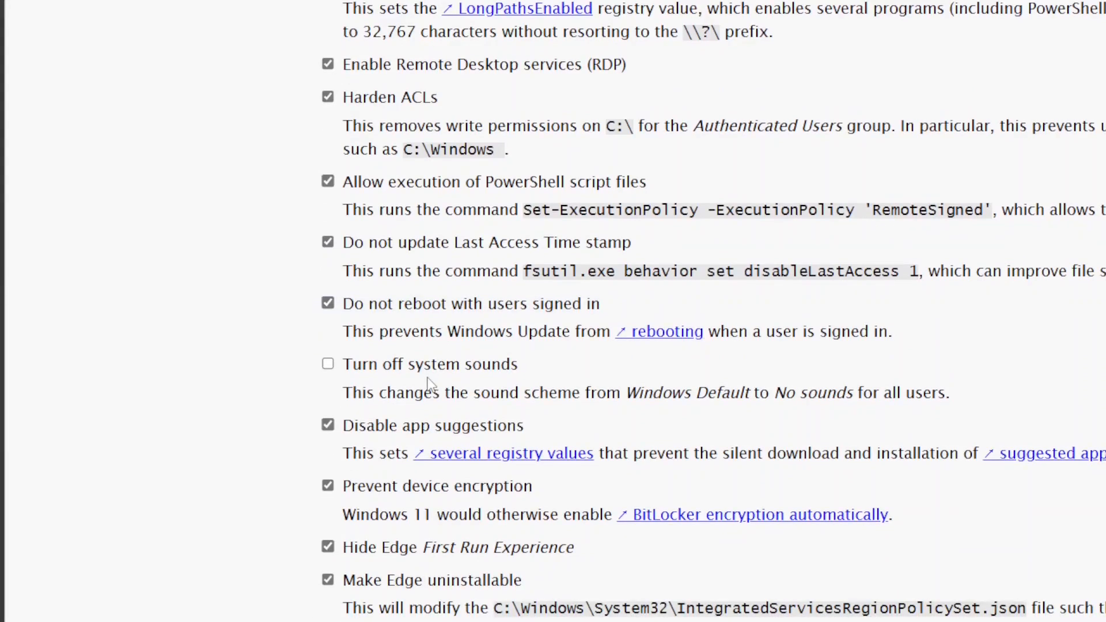
scroll(430, 385, "down", 1)
scroll(461, 306, "down", 1)
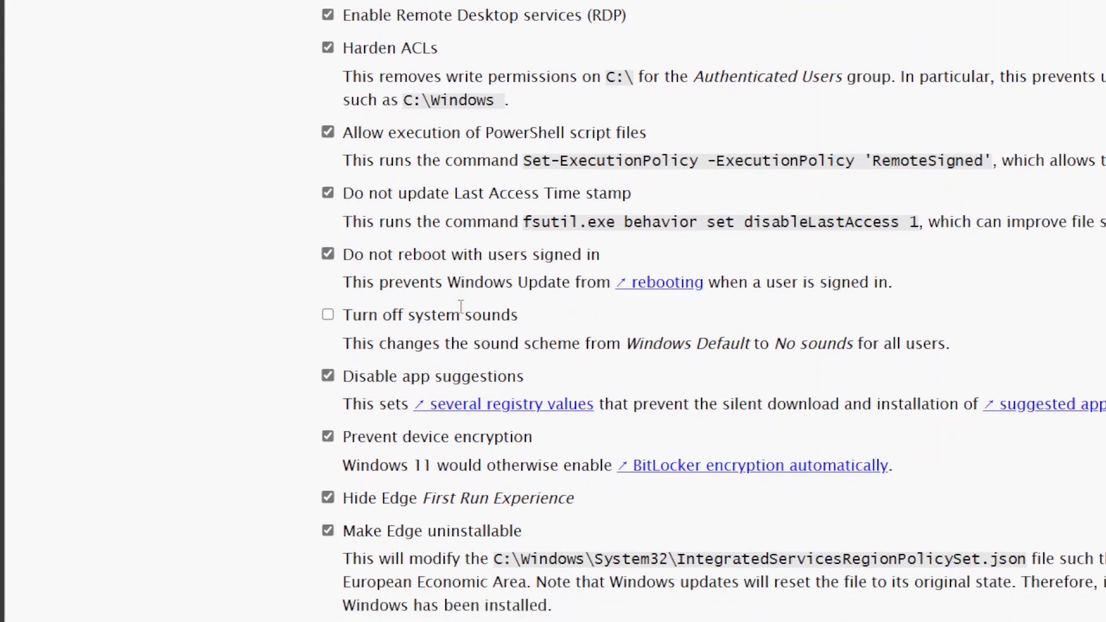
scroll(461, 307, "down", 1)
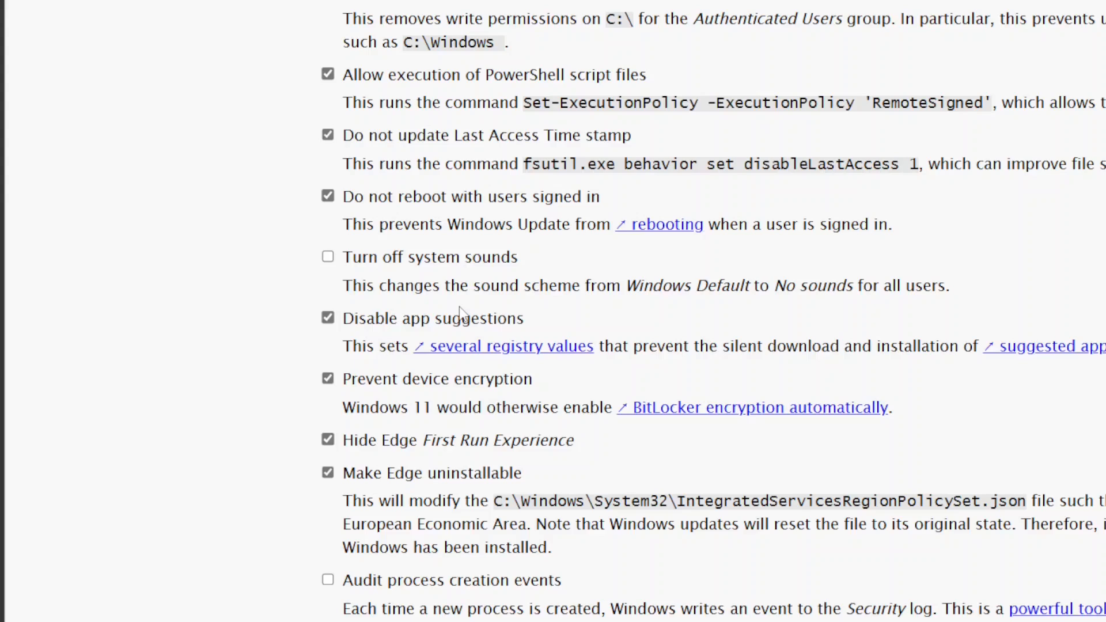
scroll(458, 307, "down", 1)
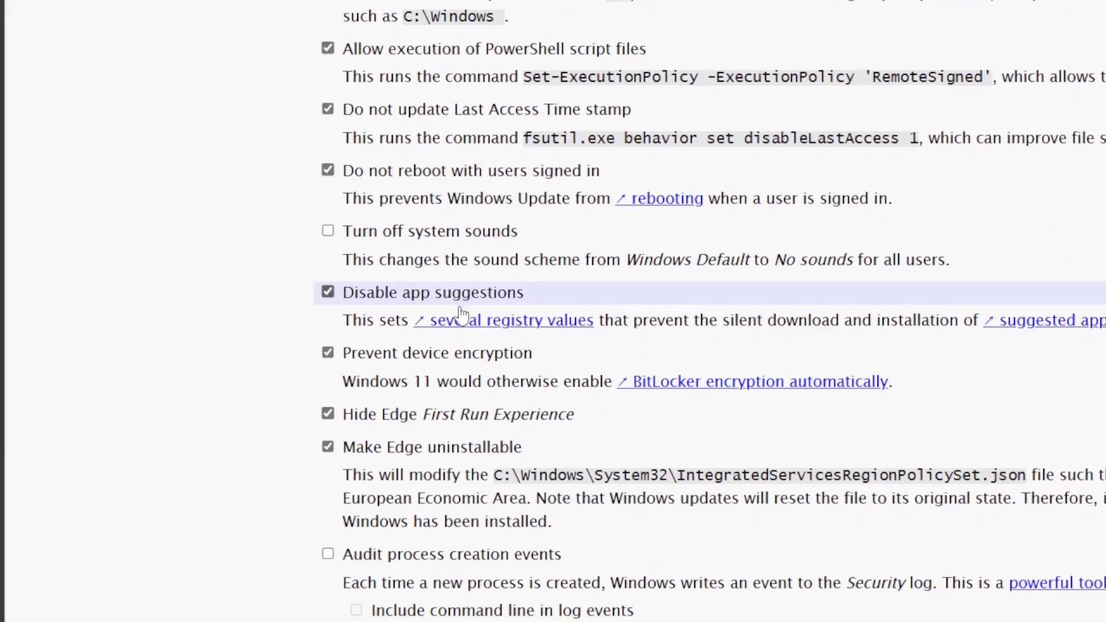
scroll(461, 314, "down", 1)
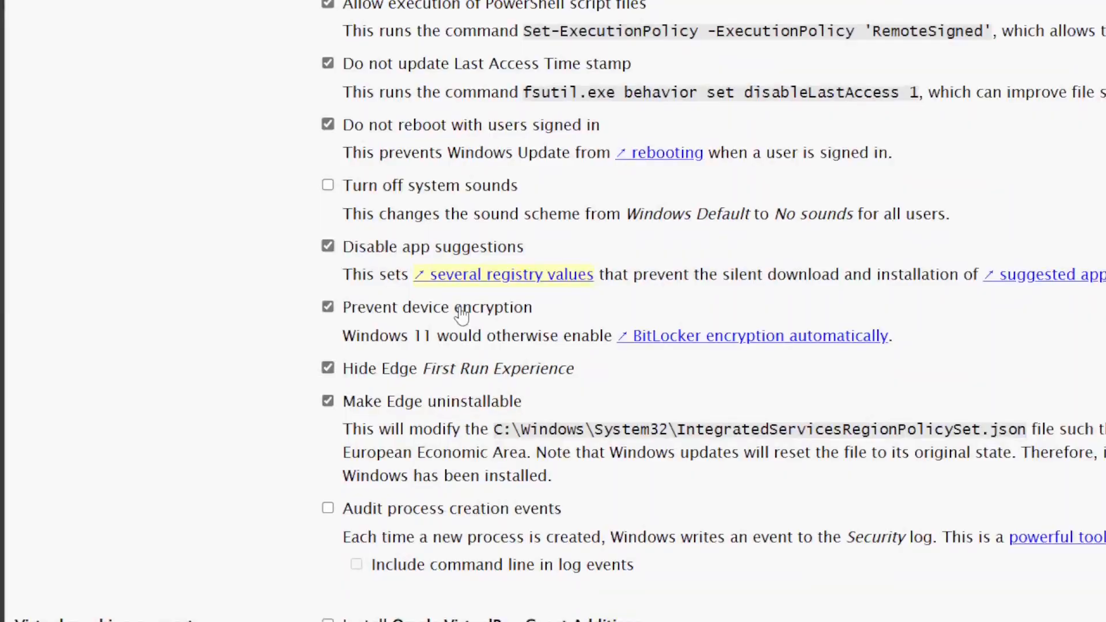
scroll(461, 315, "down", 1)
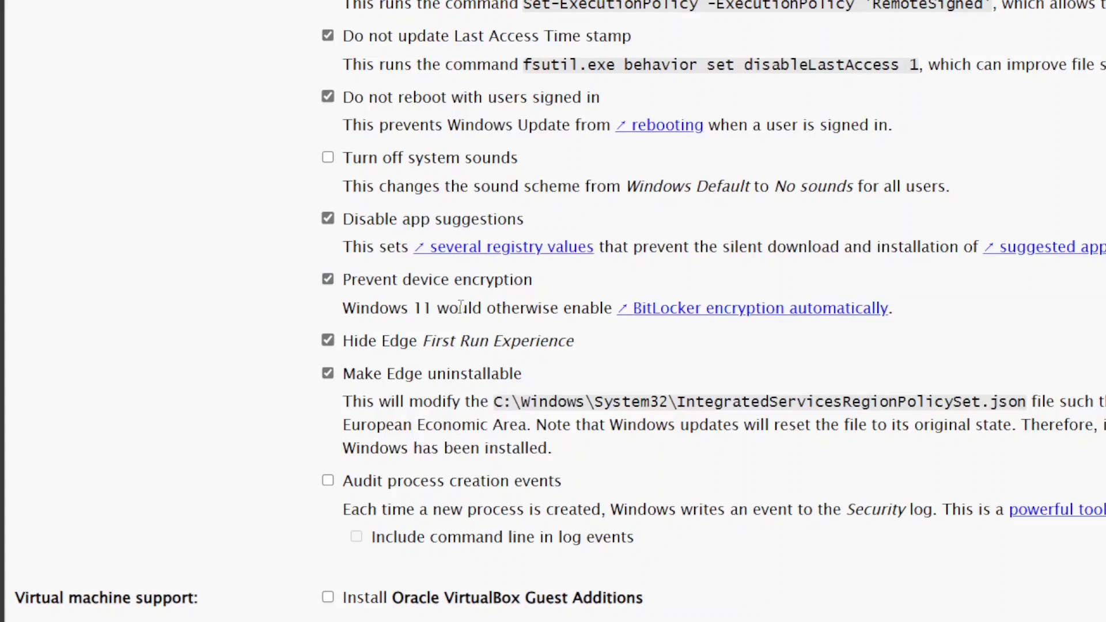
scroll(461, 307, "down", 1)
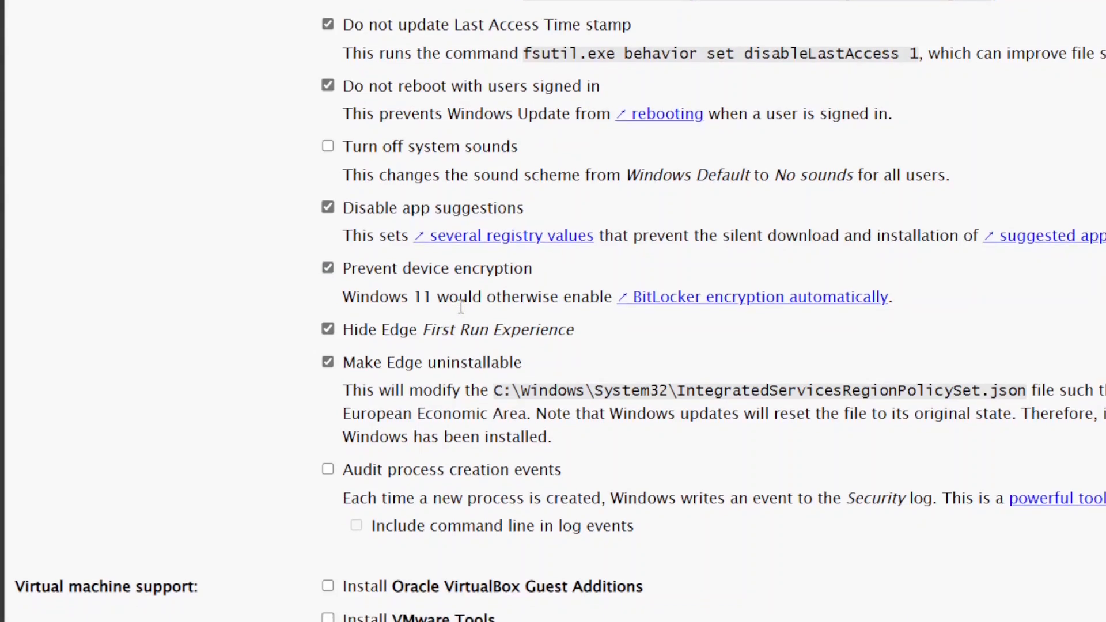
scroll(461, 307, "down", 2)
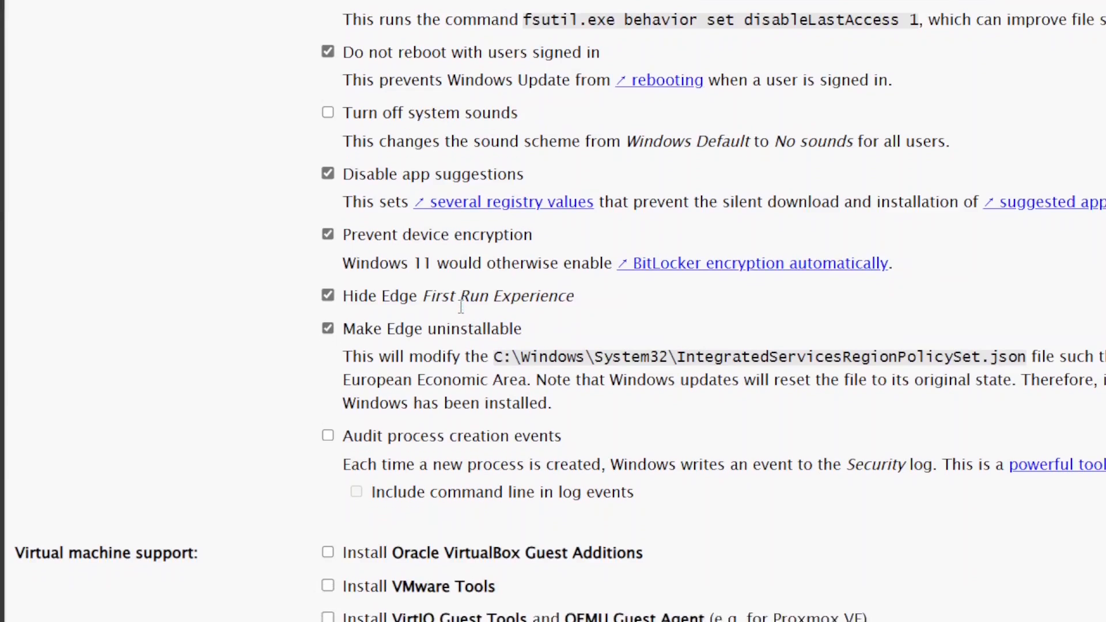
scroll(458, 306, "down", 1)
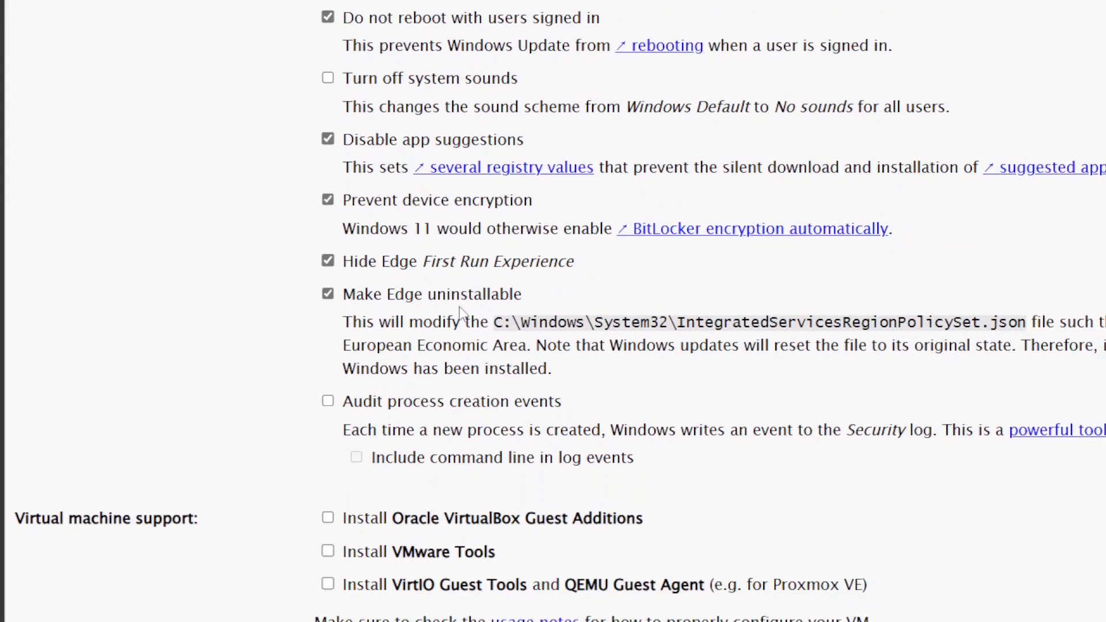
scroll(460, 310, "down", 1)
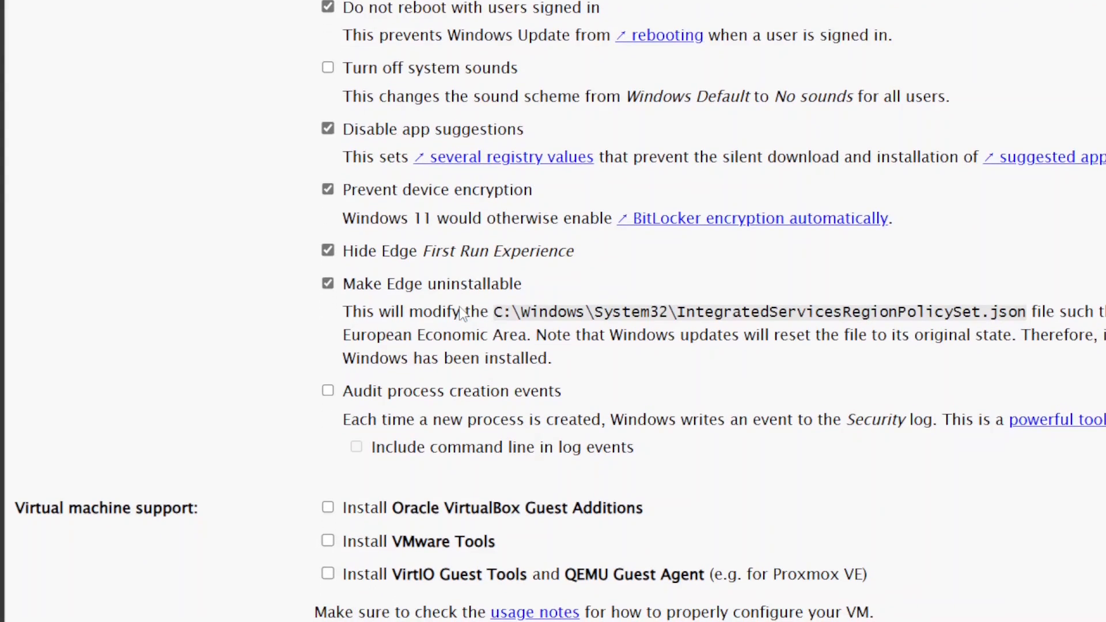
scroll(461, 313, "down", 3)
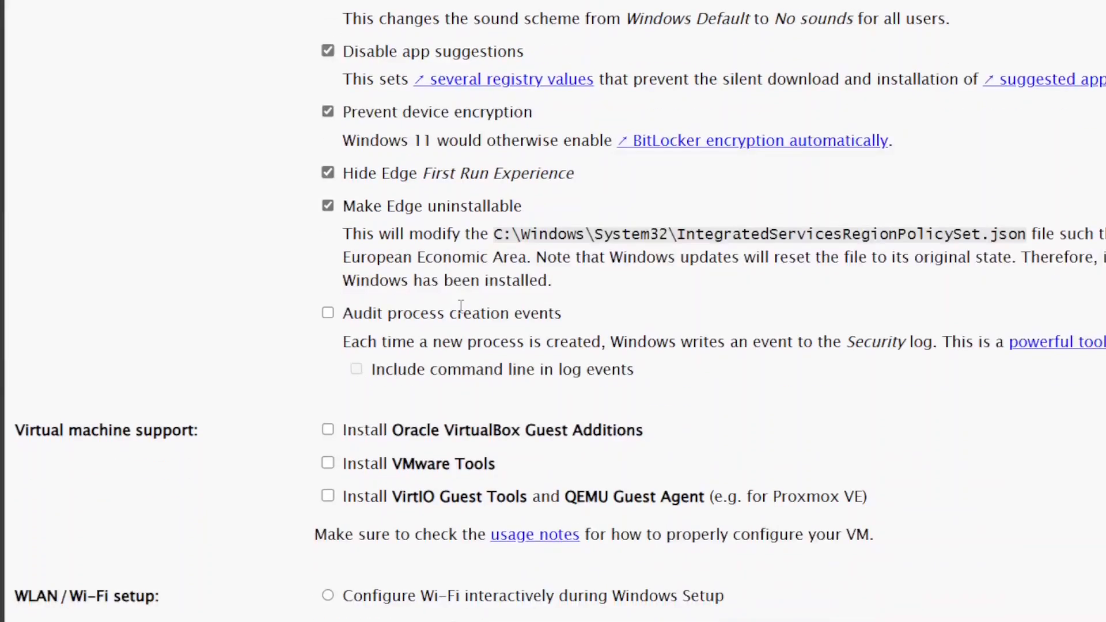
scroll(461, 316, "down", 2)
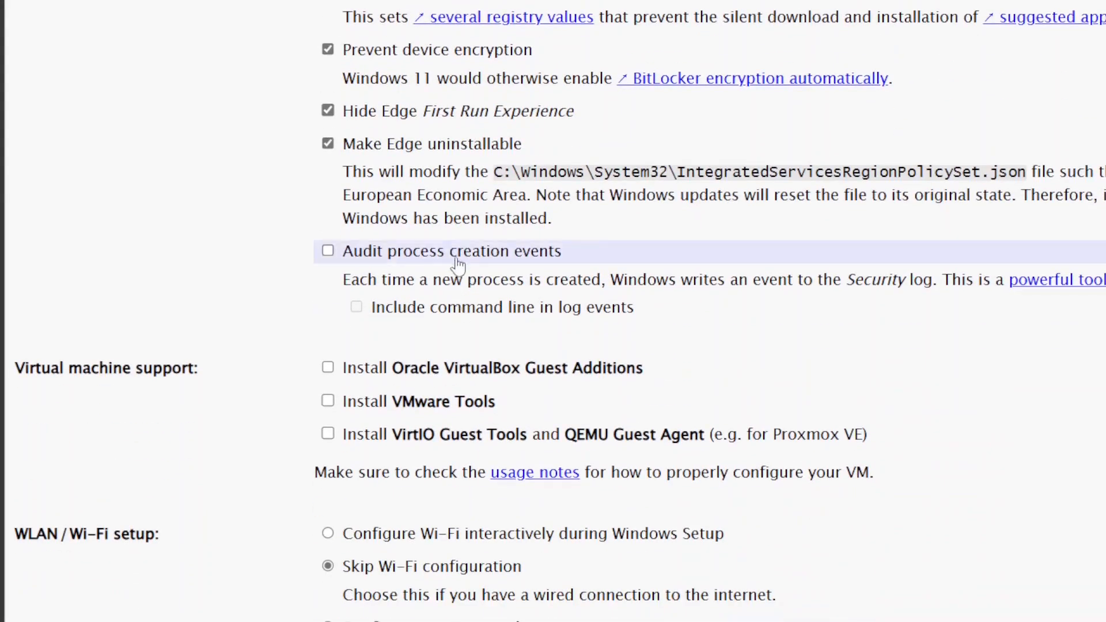
Step: Review the virtual machine support, Wi-Fi setup and Express settings options
scroll(459, 299, "down", 1)
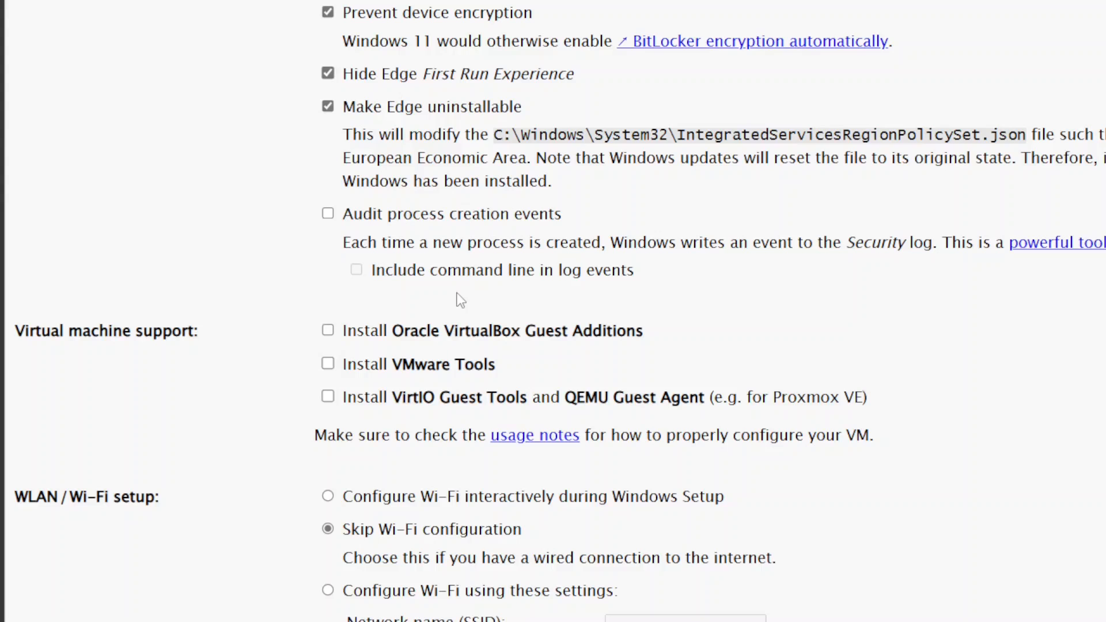
scroll(461, 300, "down", 3)
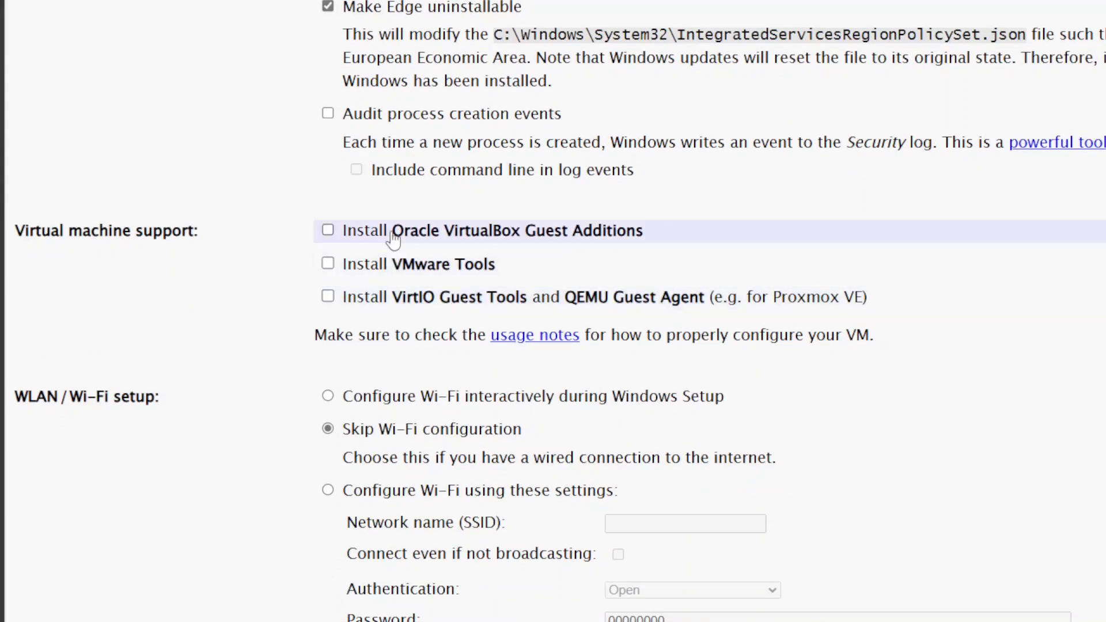
scroll(377, 315, "down", 1)
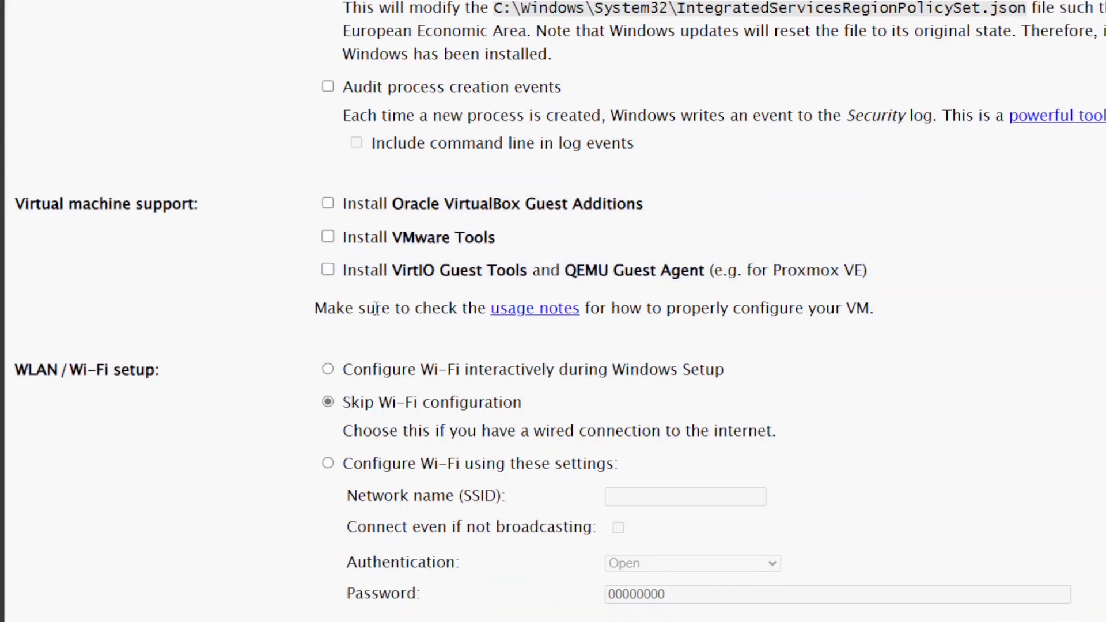
scroll(376, 310, "down", 5)
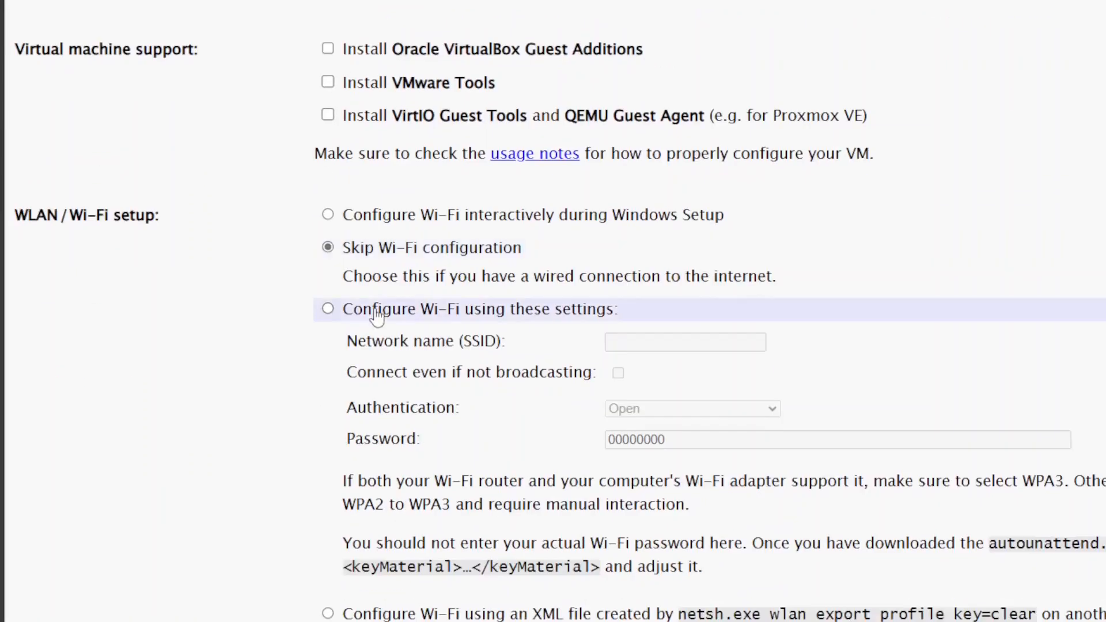
scroll(398, 268, "down", 15)
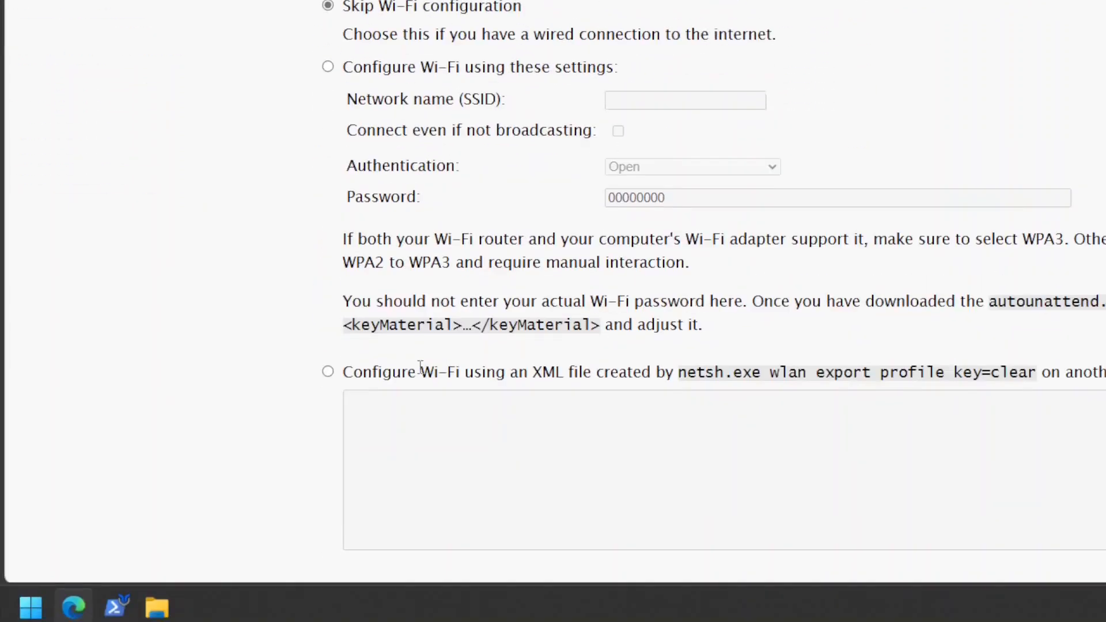
scroll(420, 367, "up", 4)
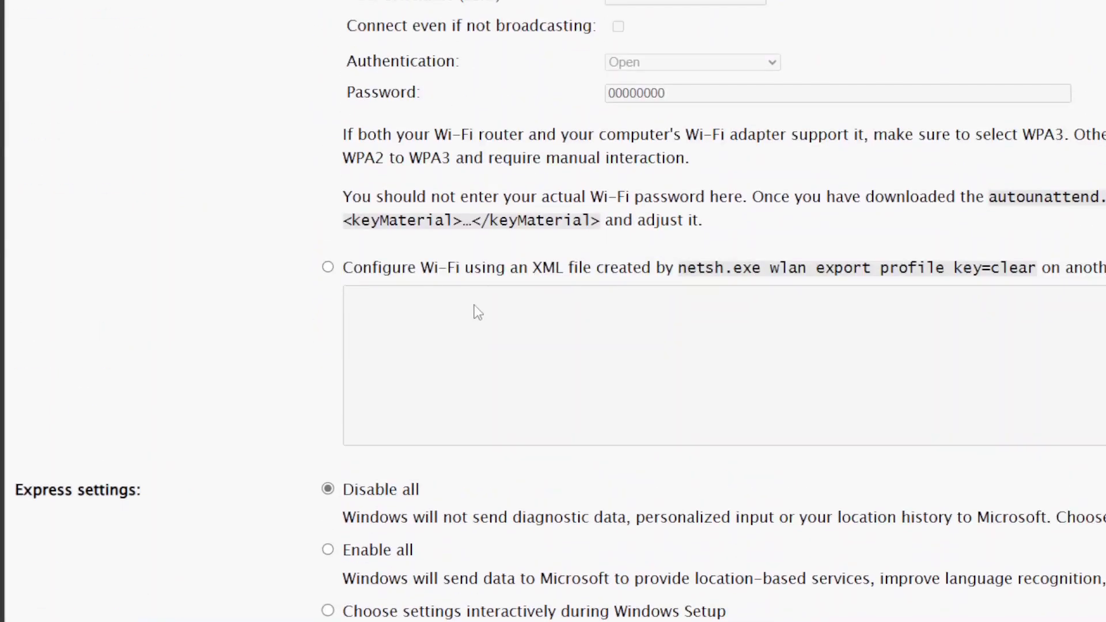
scroll(478, 312, "down", 7)
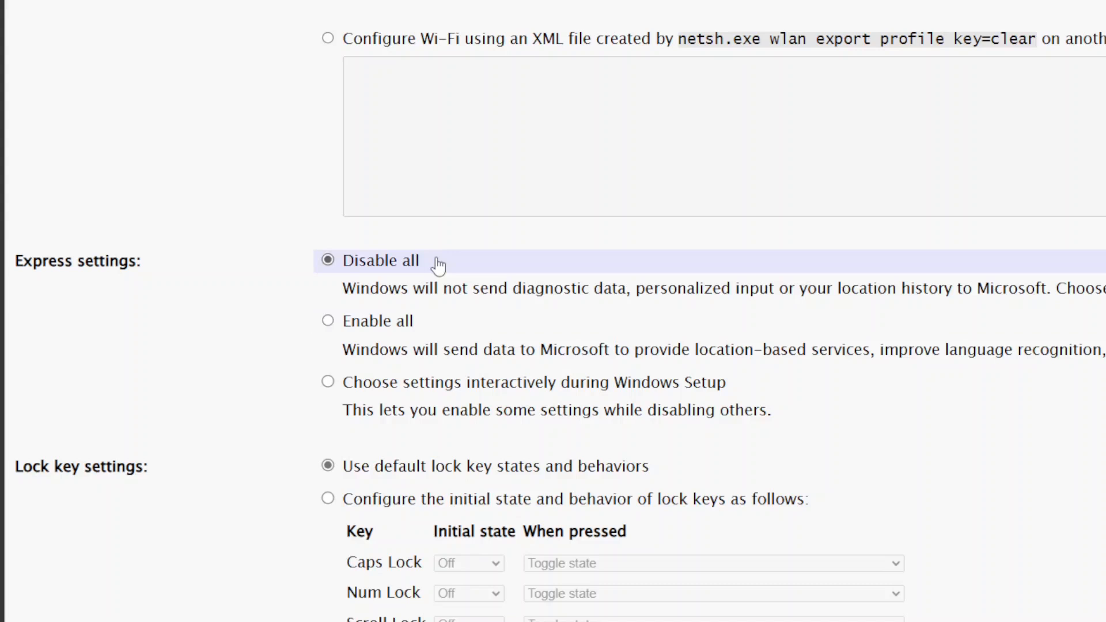
Step: Enable custom configuration of the lock keys and set the initial state of Num Lock to On
scroll(438, 266, "down", 3)
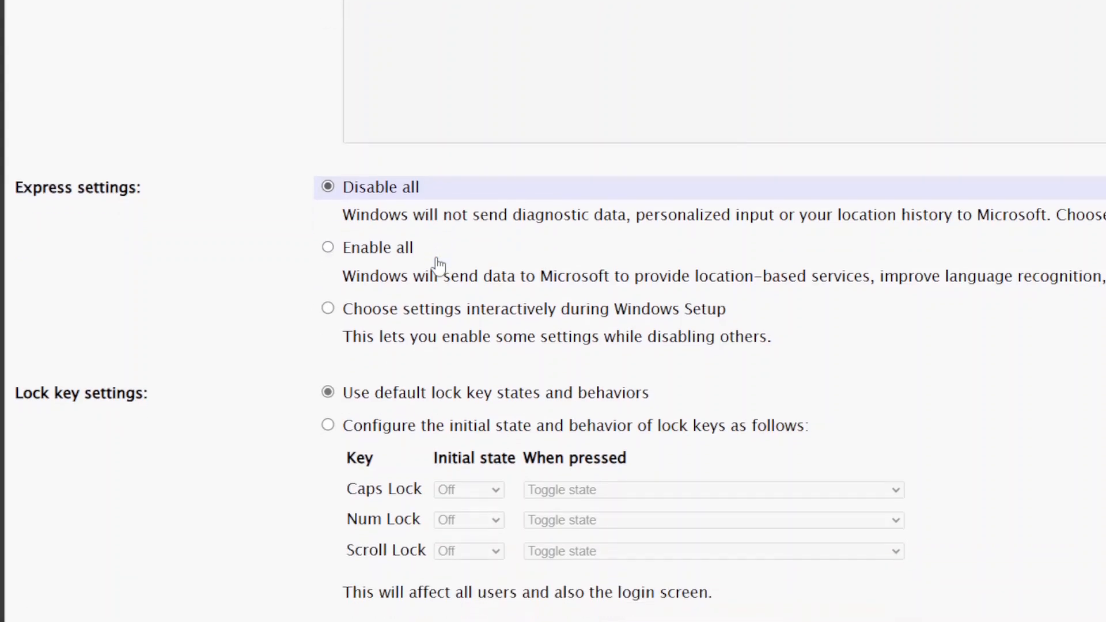
left_click(441, 243)
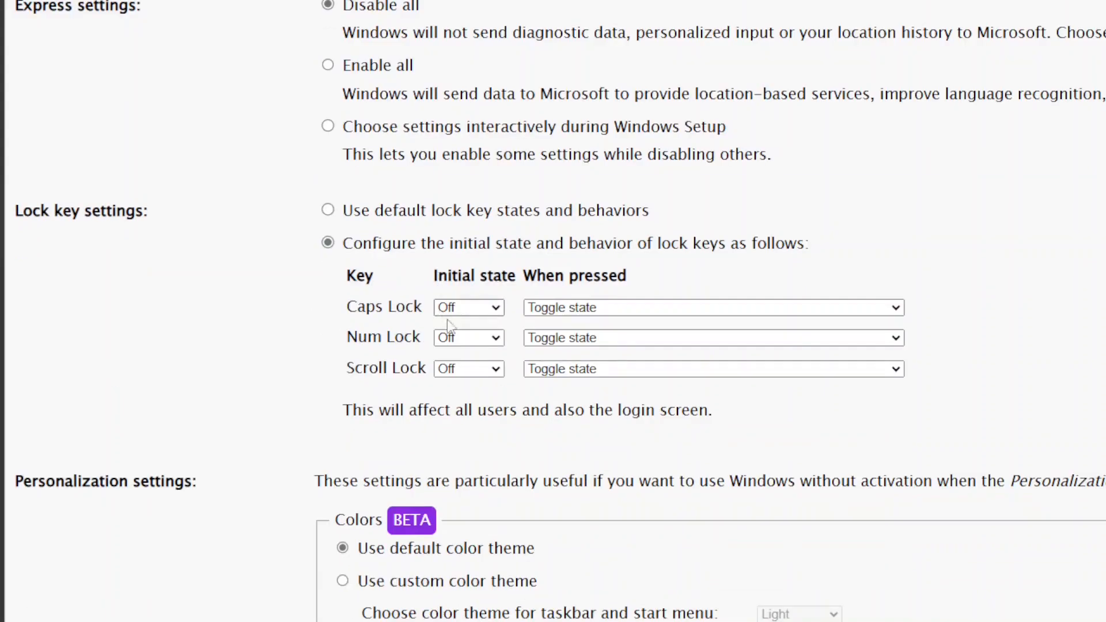
left_click(454, 337)
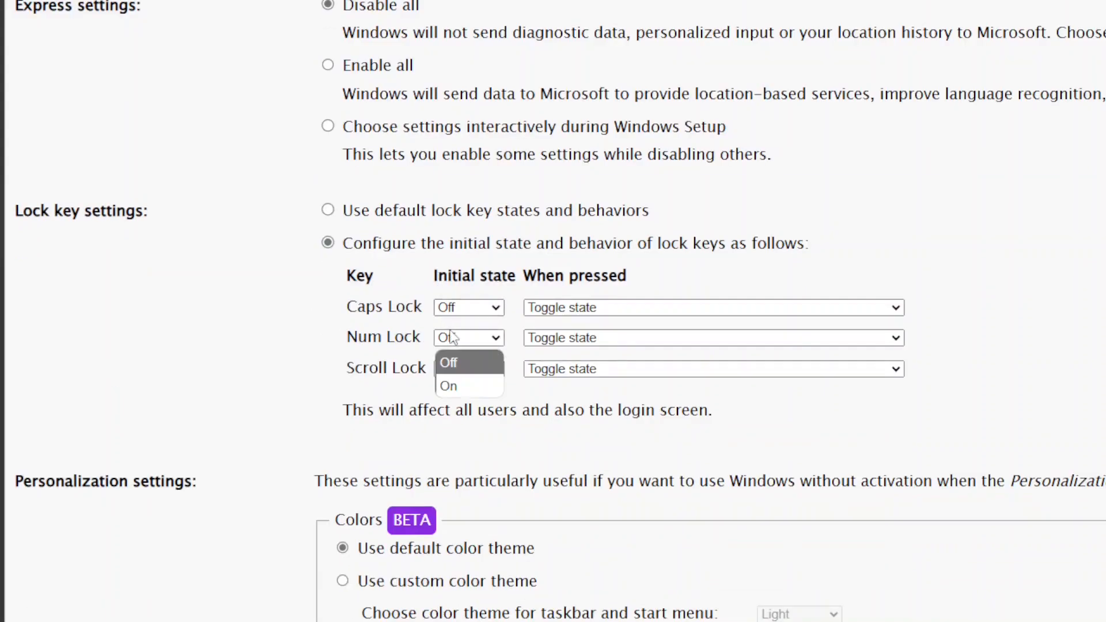
left_click(448, 385)
scroll(452, 406, "down", 1)
scroll(451, 406, "down", 2)
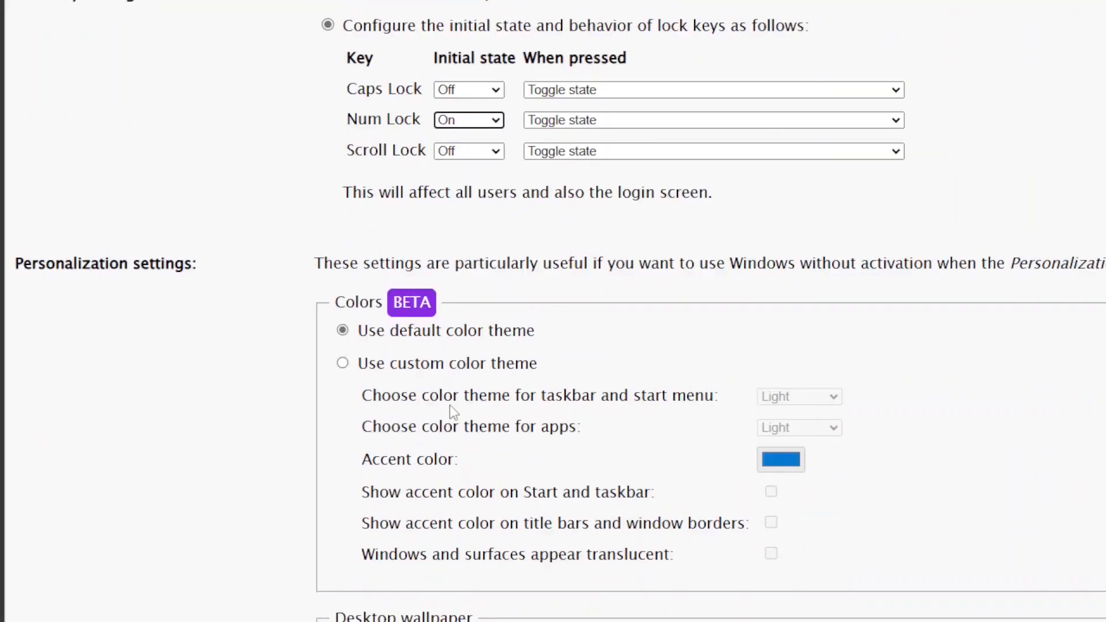
Step: Enable the custom color theme and choose Dark for both the taskbar and Start menu and the apps
left_click(444, 364)
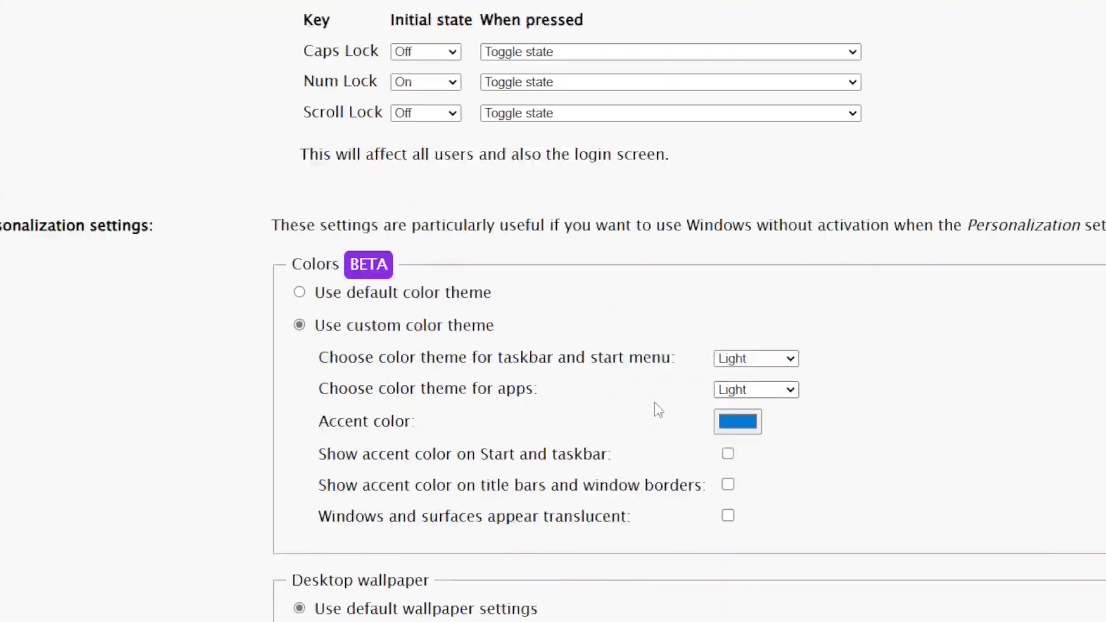
left_click(801, 398)
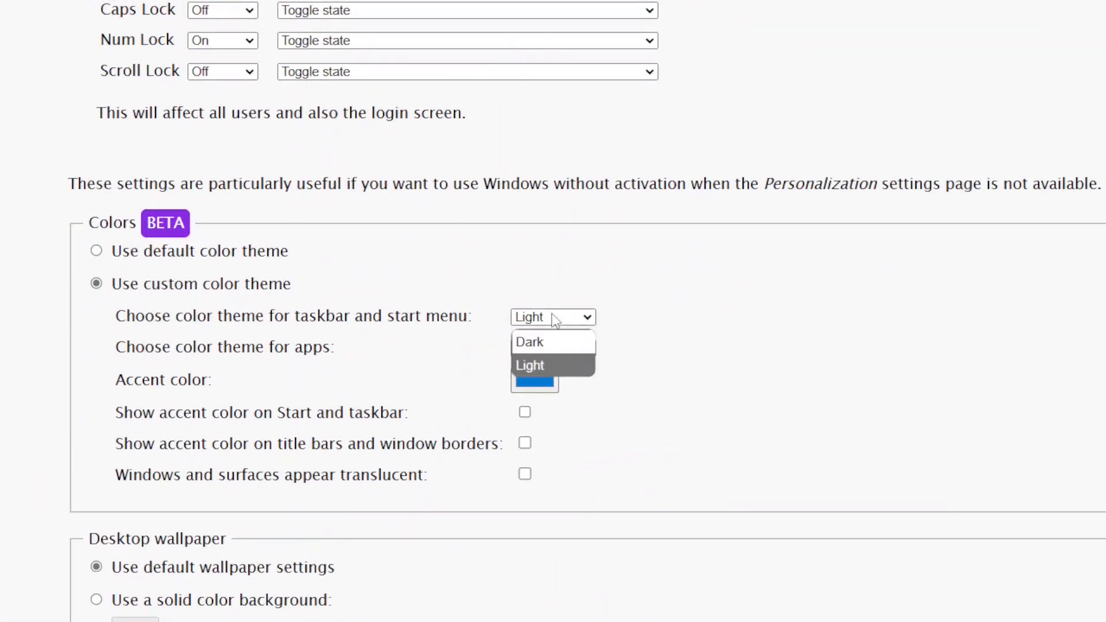
left_click(535, 343)
left_click(538, 348)
left_click(538, 373)
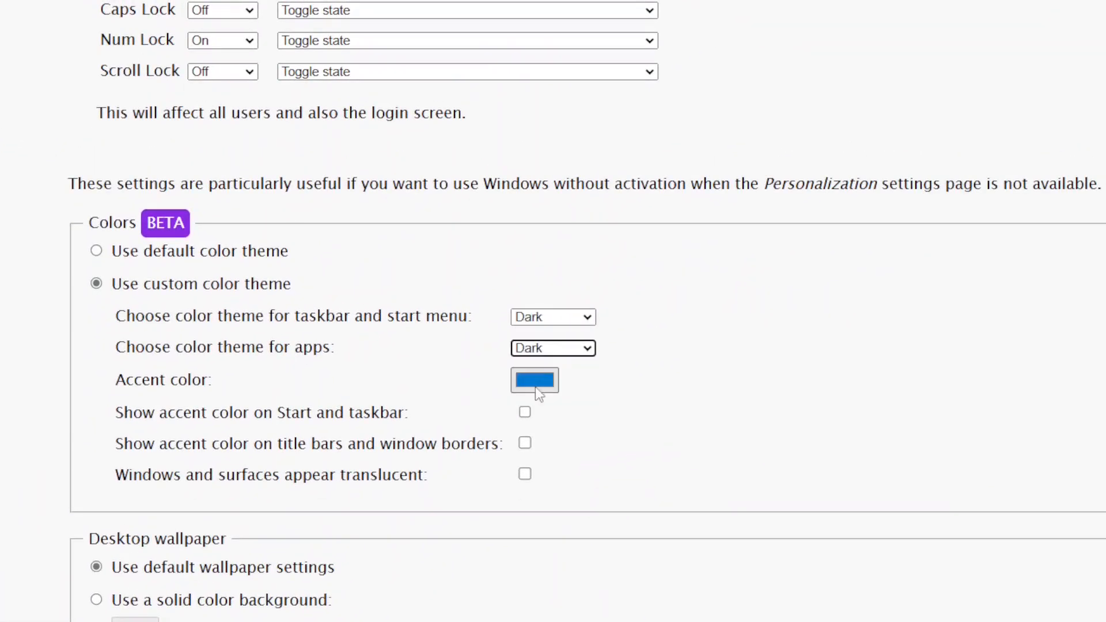
Step: Set the accent color to a dark grey with RGB values 50, 50, 50
left_click(534, 384)
left_click_drag(529, 417, 513, 427)
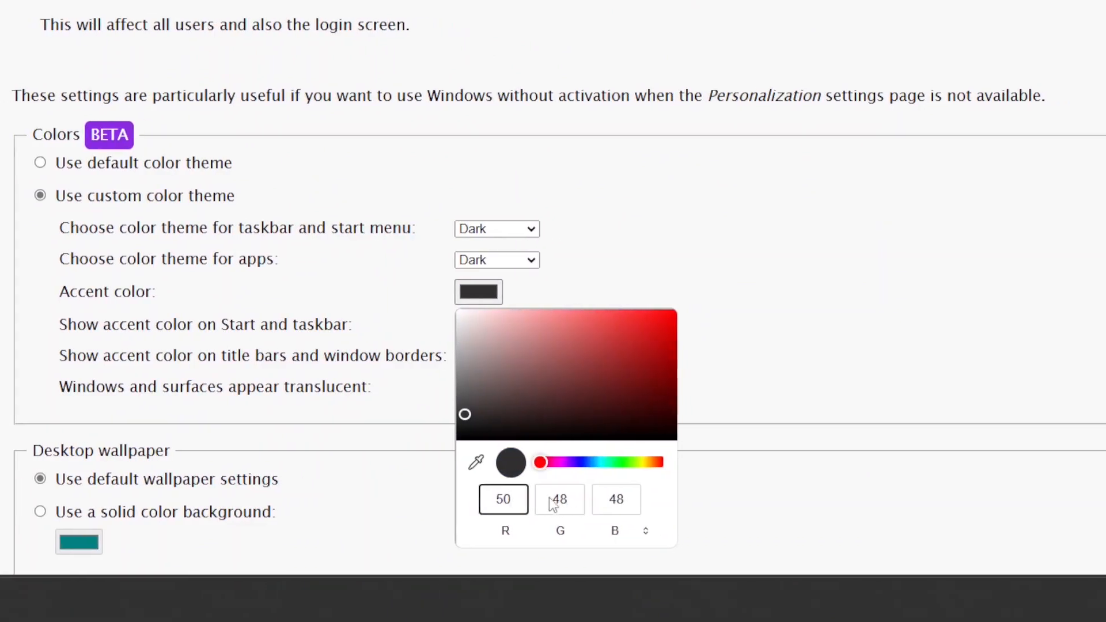
double_click(544, 500)
key("BackSpace")
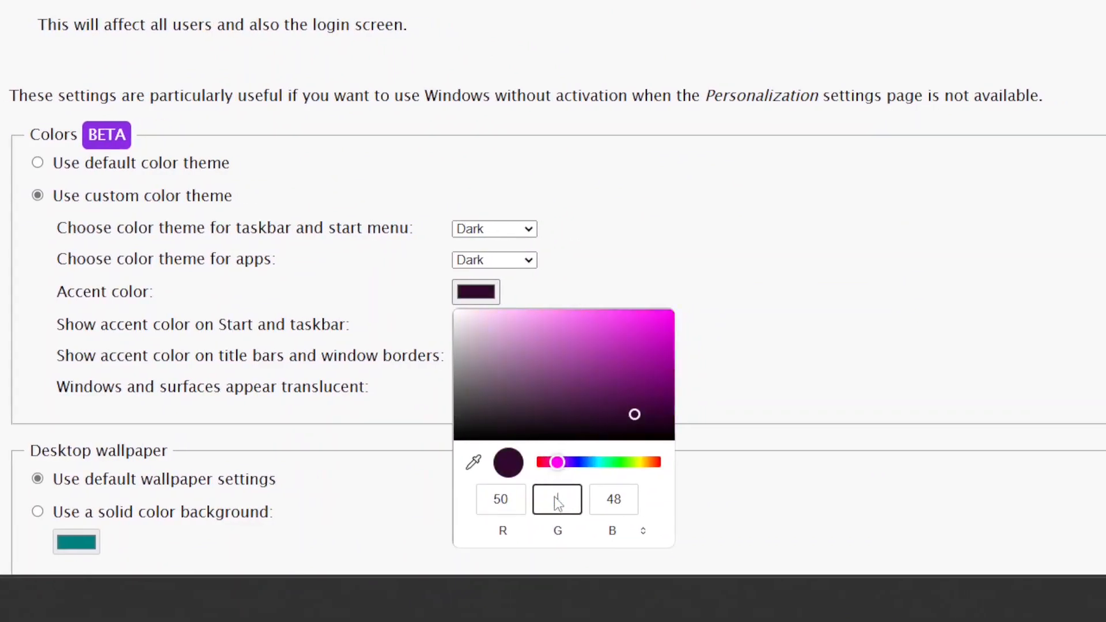
type("50")
double_click(616, 504)
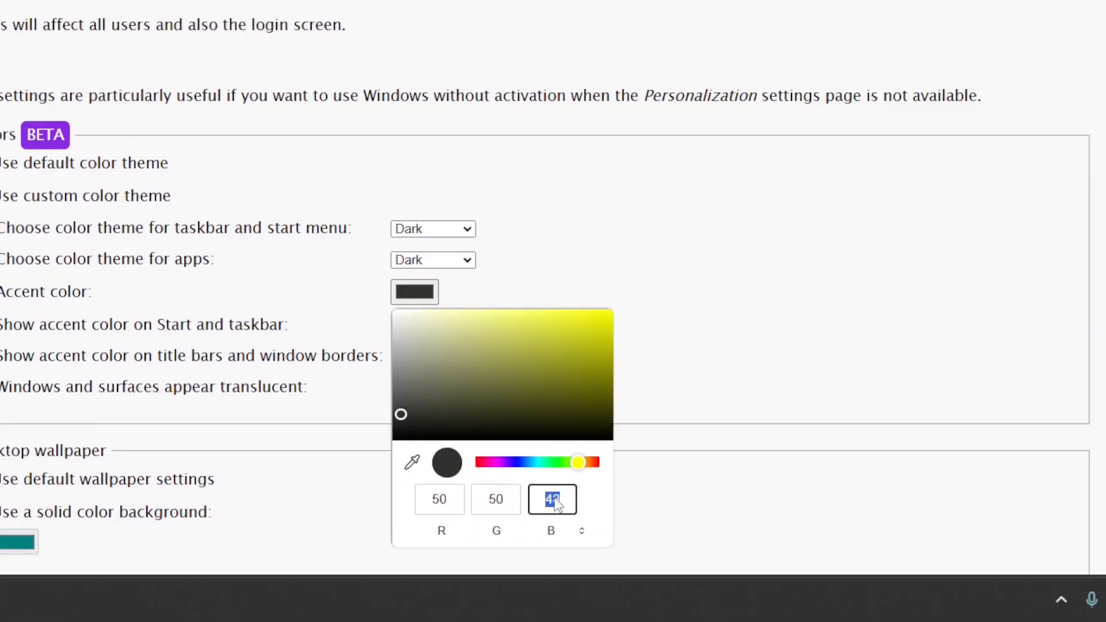
type("50")
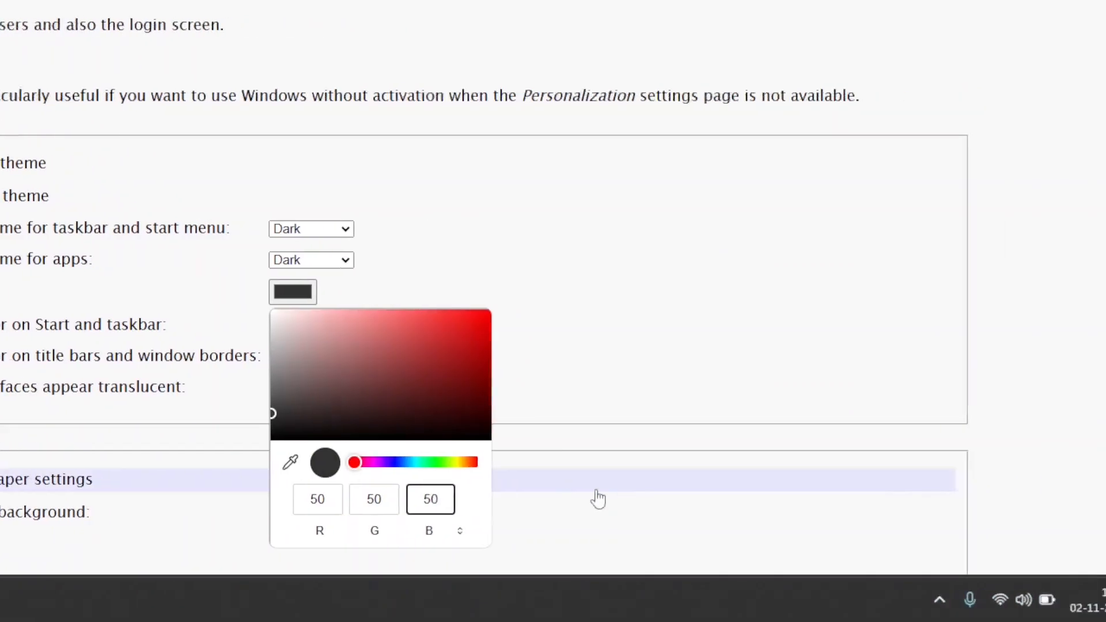
left_click(720, 499)
Step: Enable the accent color on Start and taskbar and on title bars and window borders, and make windows and surfaces translucent
scroll(241, 323, "down", 1)
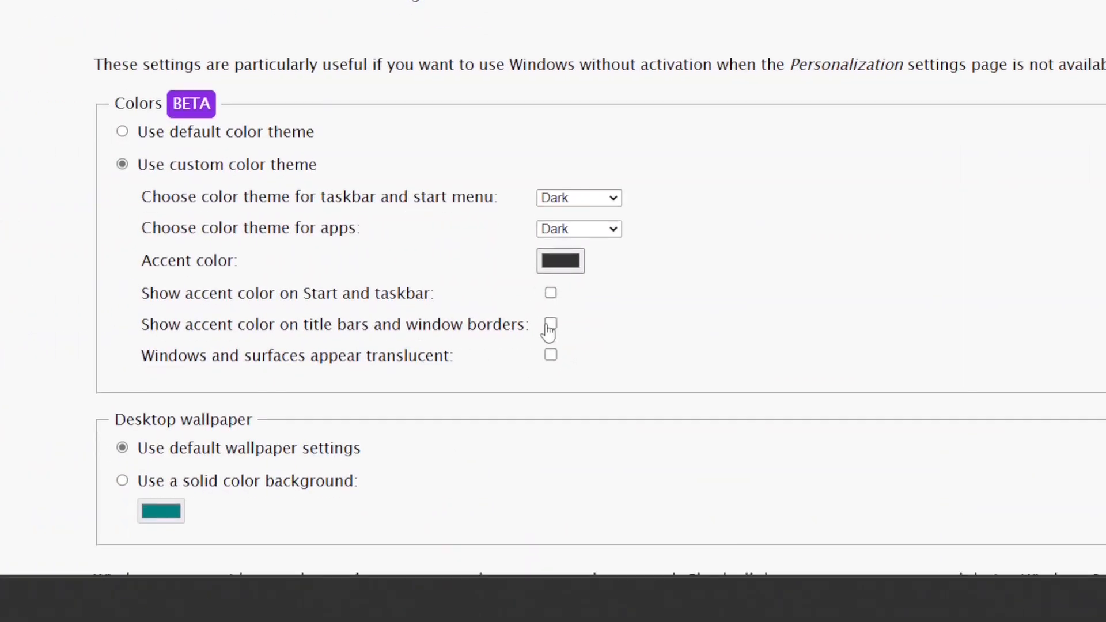
left_click(550, 295)
left_click(550, 324)
left_click(551, 356)
Step: Exclude OpenSSH Client from the apps selected for bloatware removal
scroll(554, 368, "down", 3)
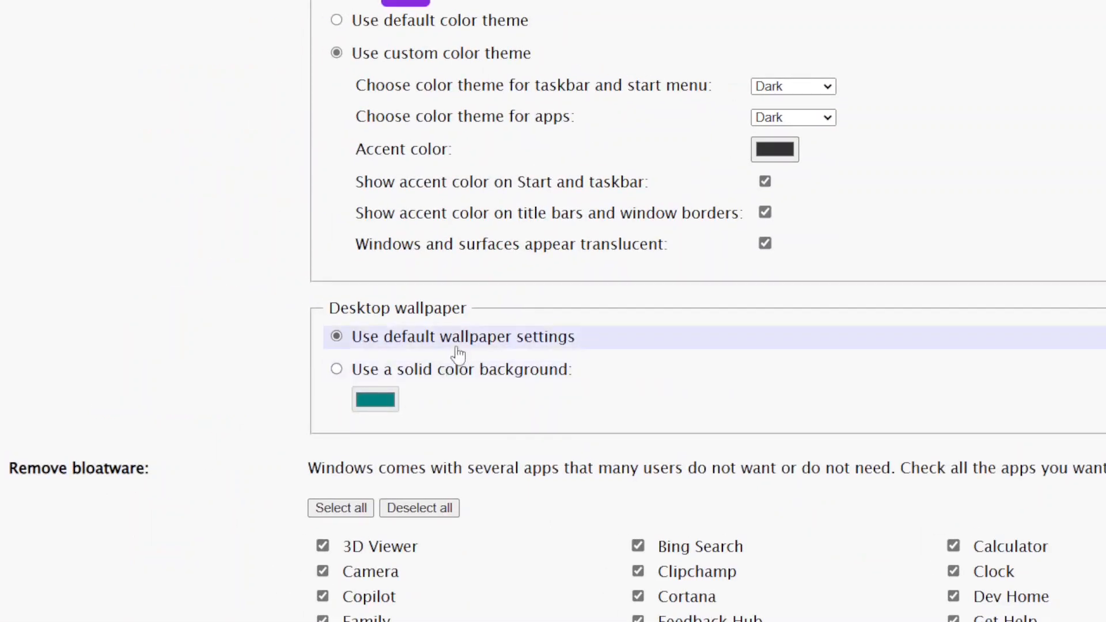
scroll(448, 377, "down", 2)
scroll(449, 376, "down", 3)
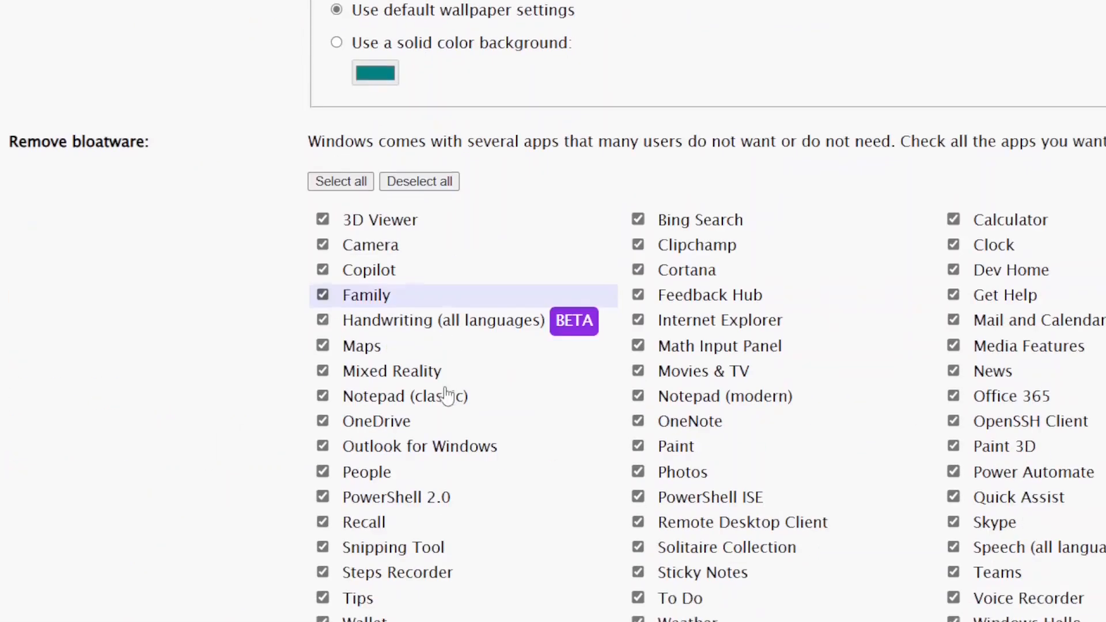
scroll(449, 395, "down", 1)
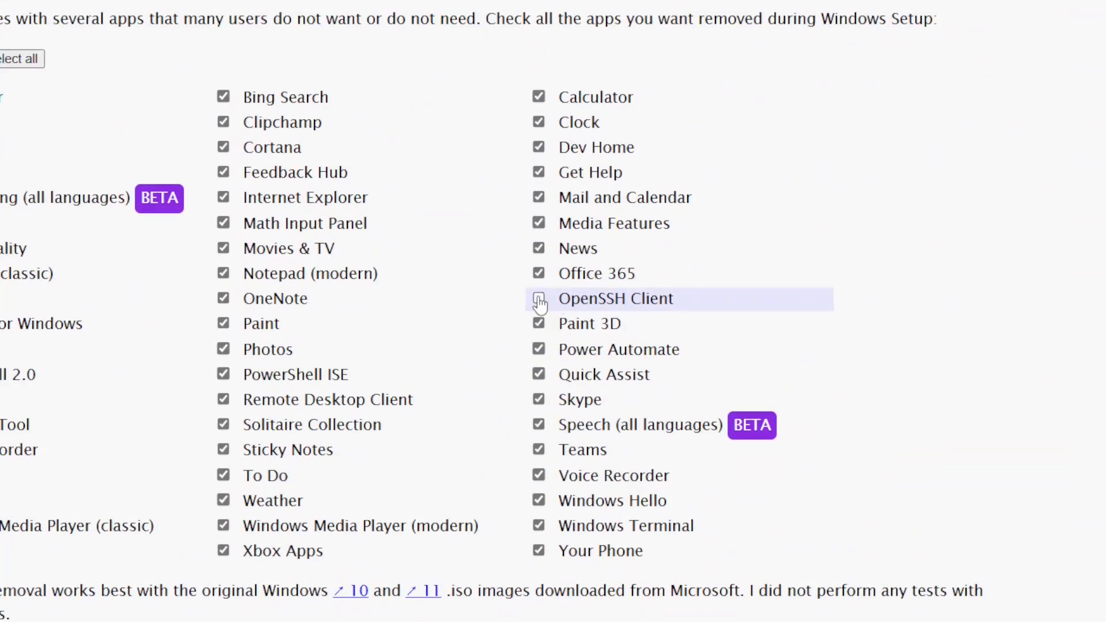
left_click(539, 300)
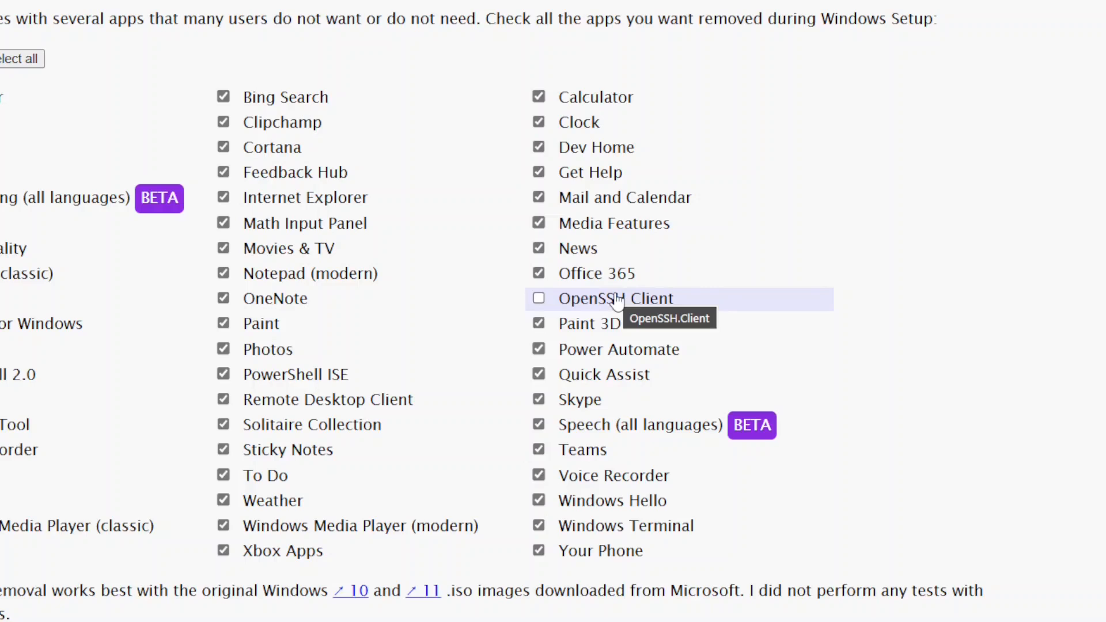
Step: Examine the Start menu tile and pin settings, the custom script sections, the script enforcement options and the component placeholders
scroll(728, 333, "down", 10)
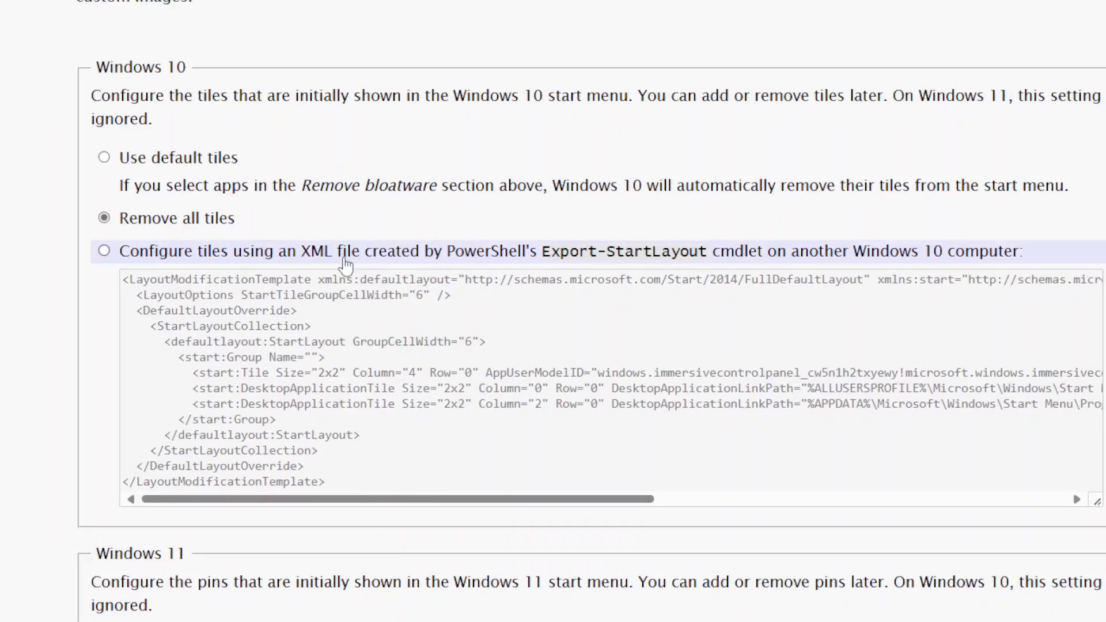
scroll(344, 262, "down", 5)
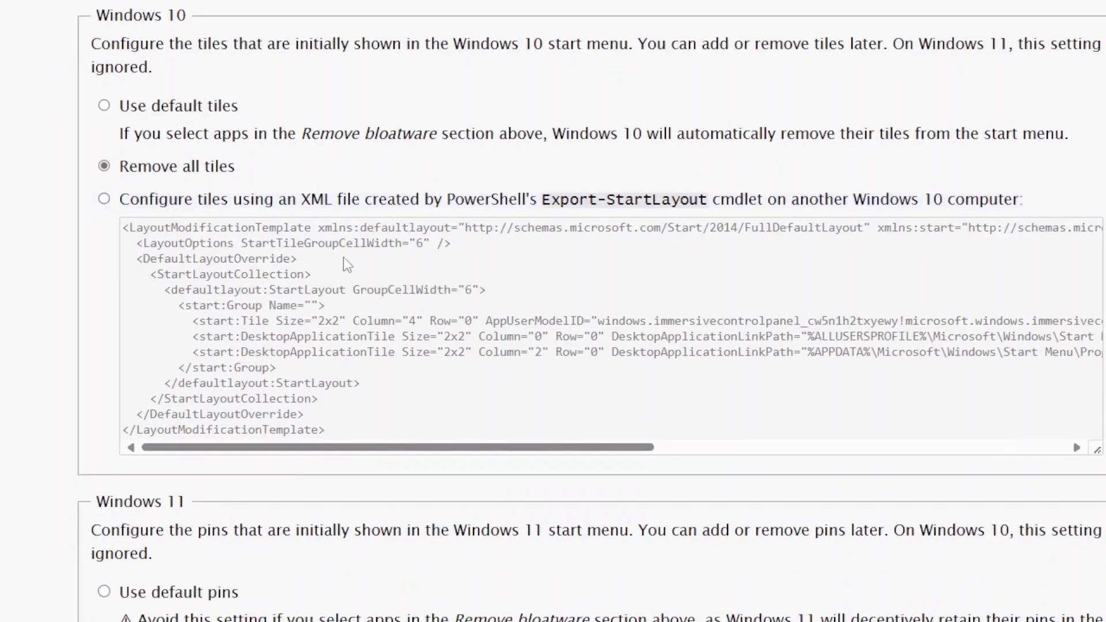
scroll(346, 270, "down", 4)
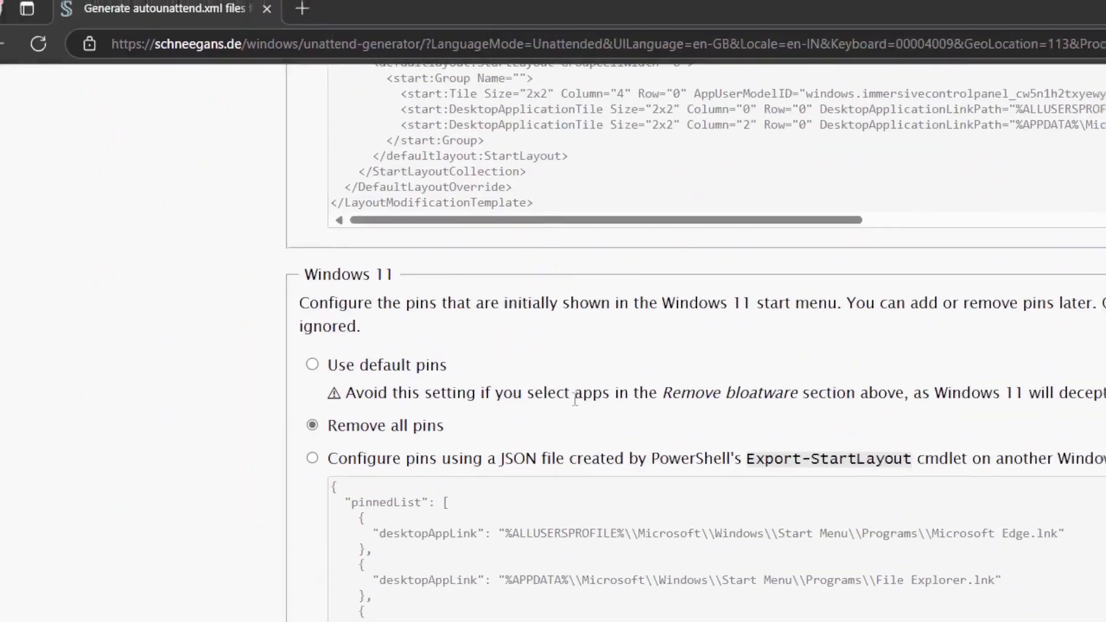
scroll(349, 315, "down", 3)
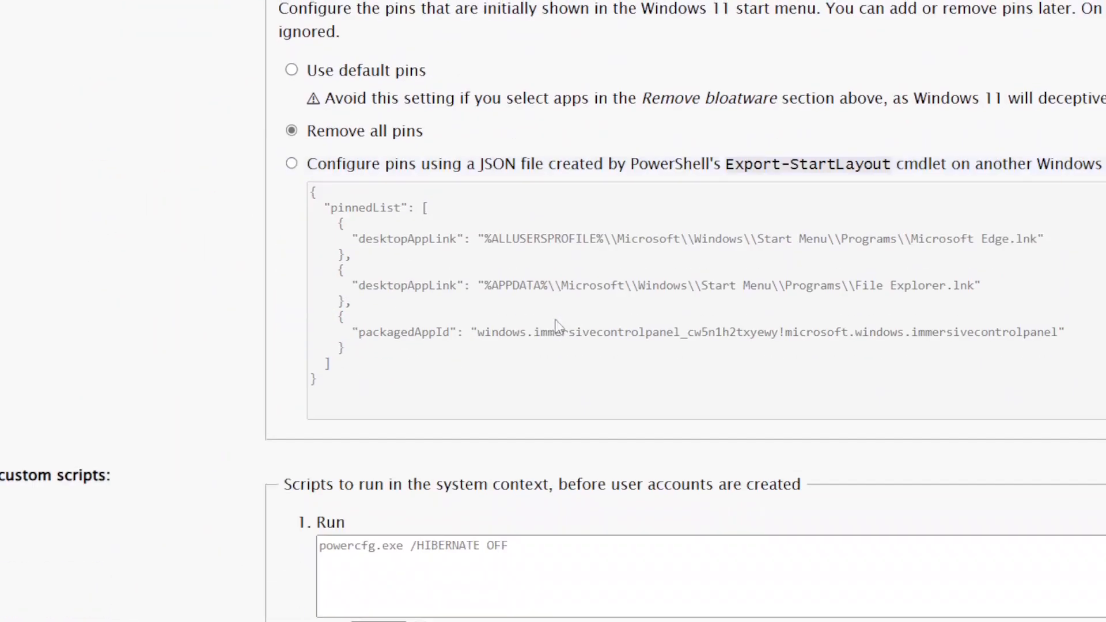
scroll(556, 326, "down", 4)
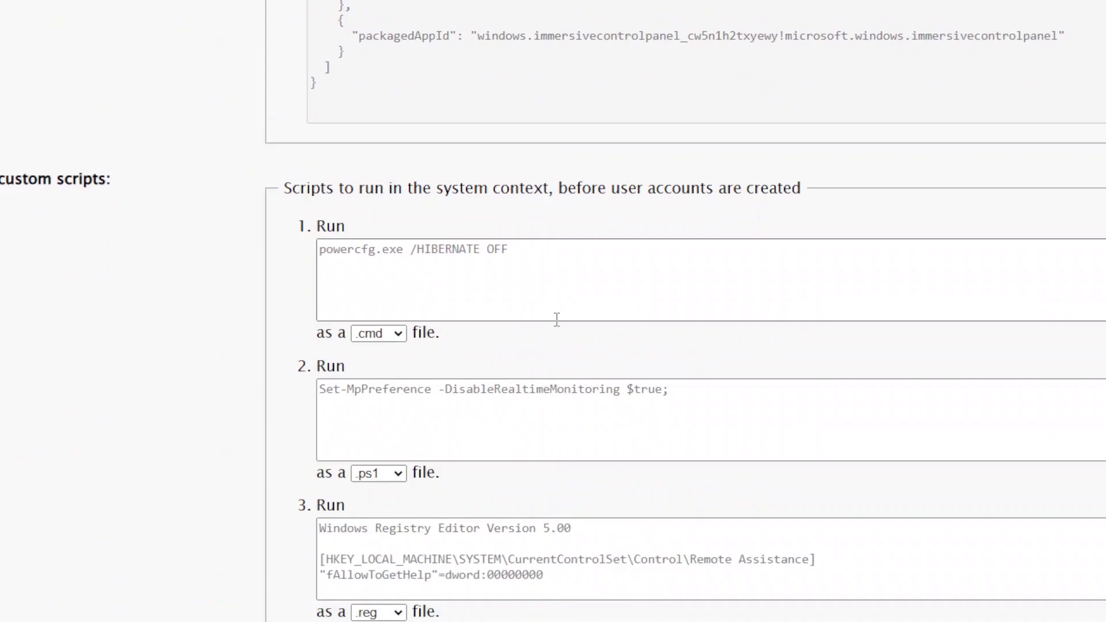
scroll(556, 319, "down", 12)
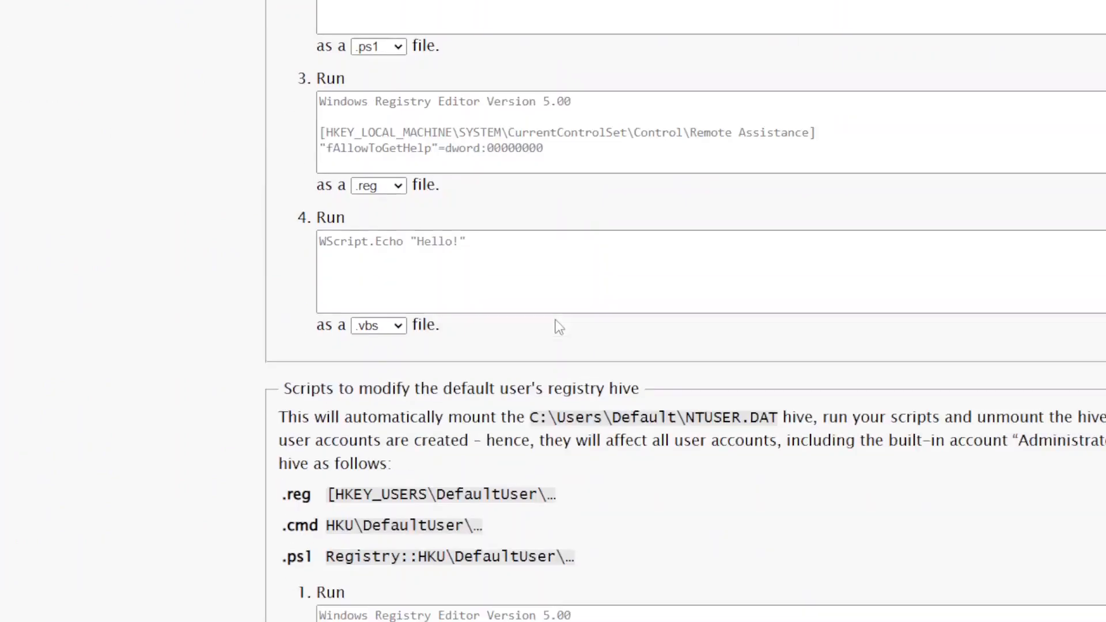
scroll(556, 319, "down", 15)
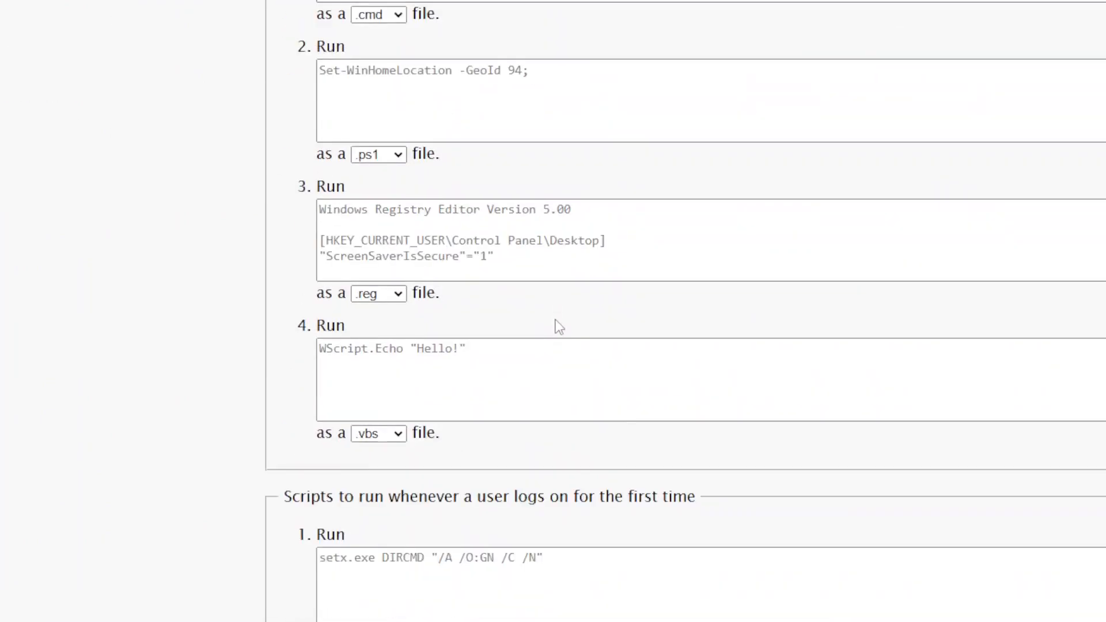
scroll(556, 319, "down", 16)
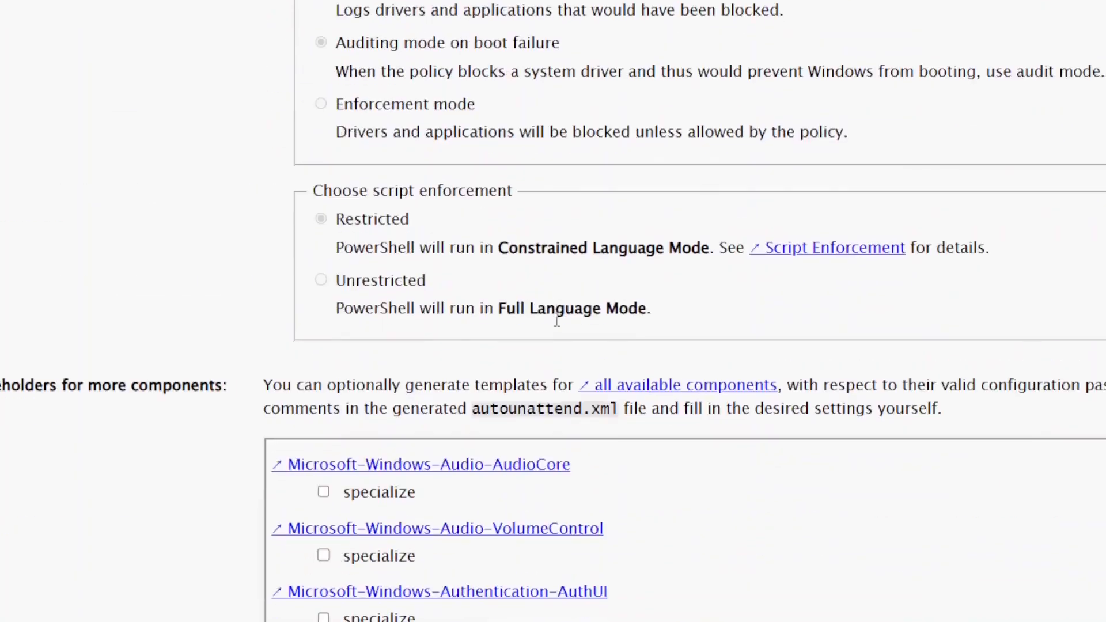
scroll(558, 329, "down", 8)
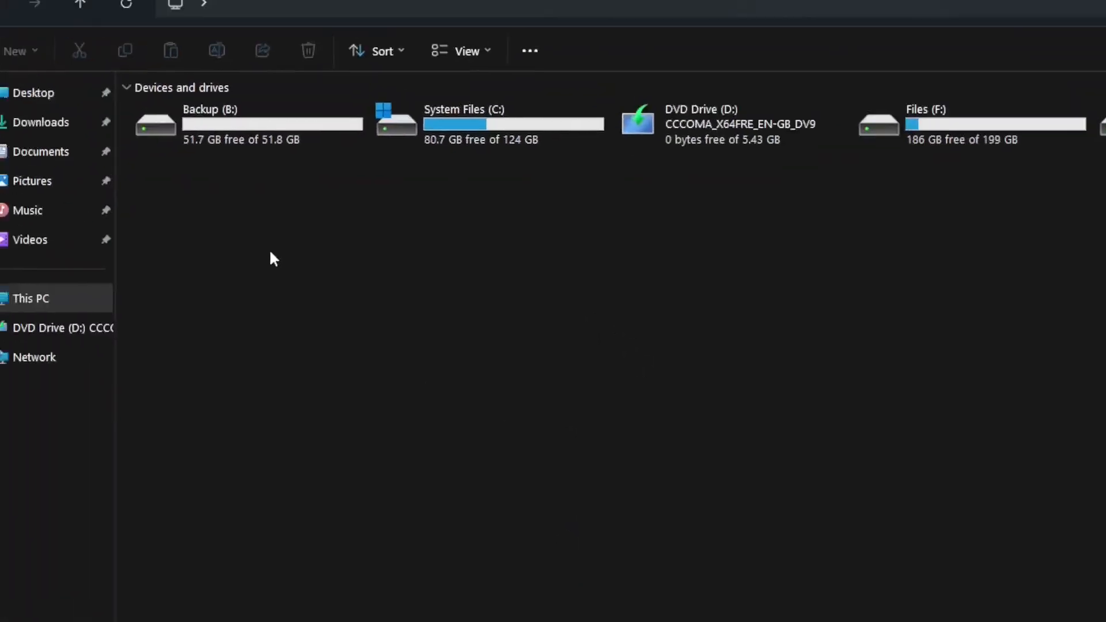
Step: In File Explorer, permanently delete the old autounattend.xml from the Downloads folder
left_click(53, 131)
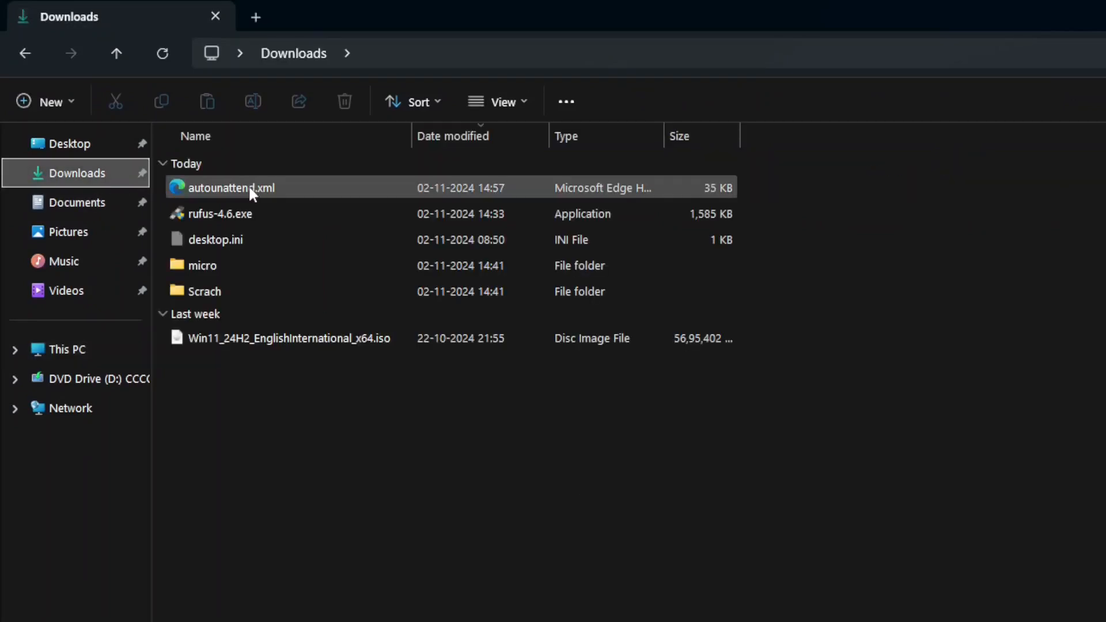
left_click(250, 189)
key("shift+Delete")
key("Return")
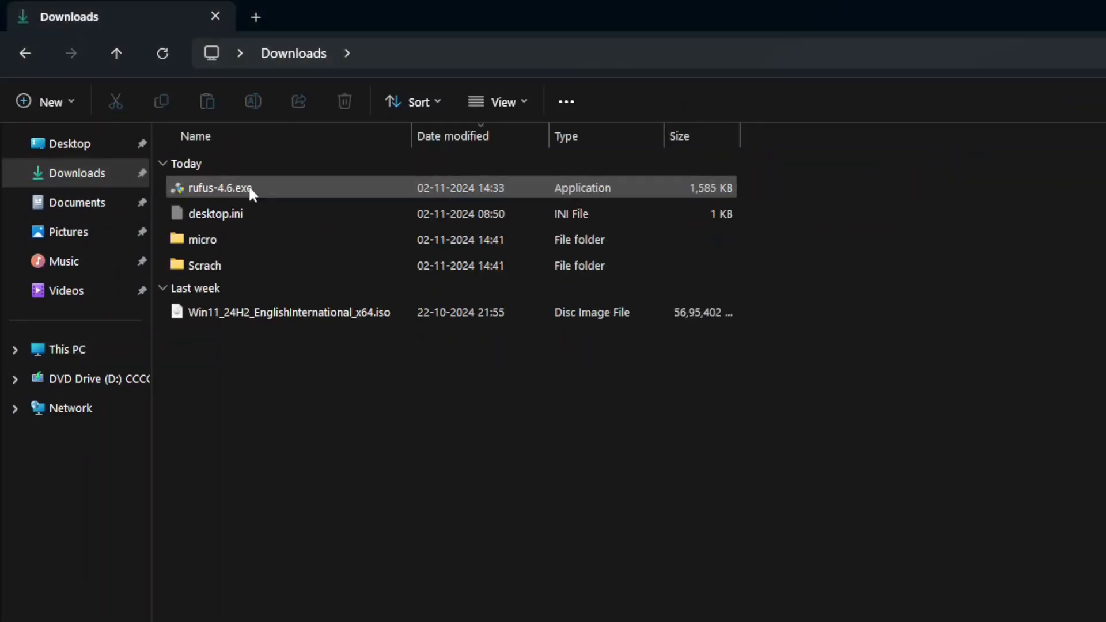
Step: Back in the browser, download the answer file as autounattend.xml, keep it despite the warning, and check the Downloads folder in File Explorer
key("alt+Tab")
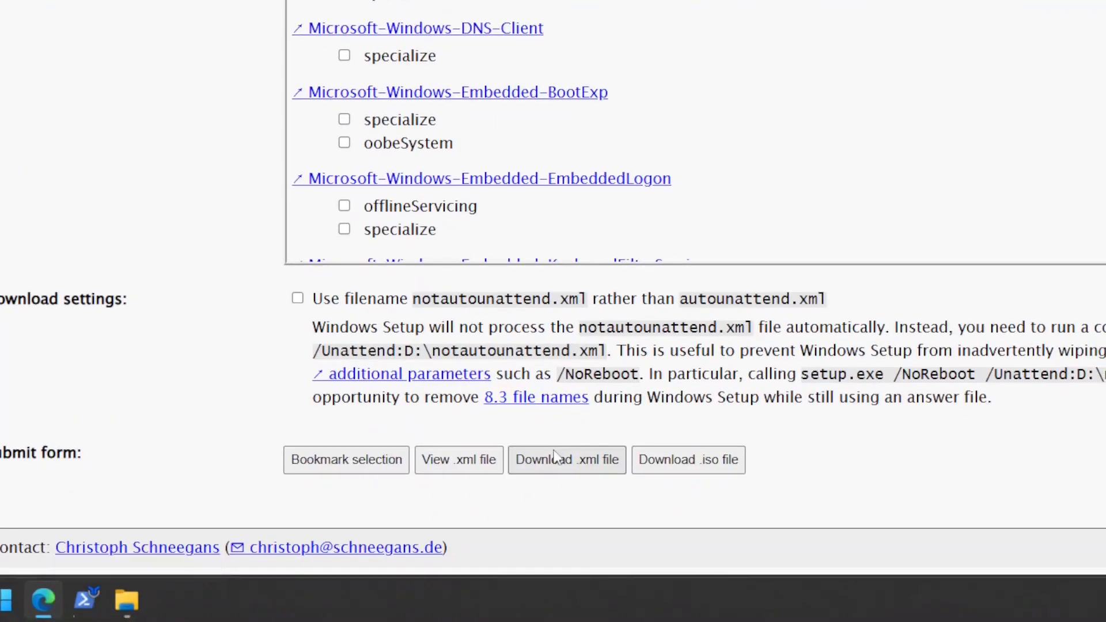
left_click(554, 459)
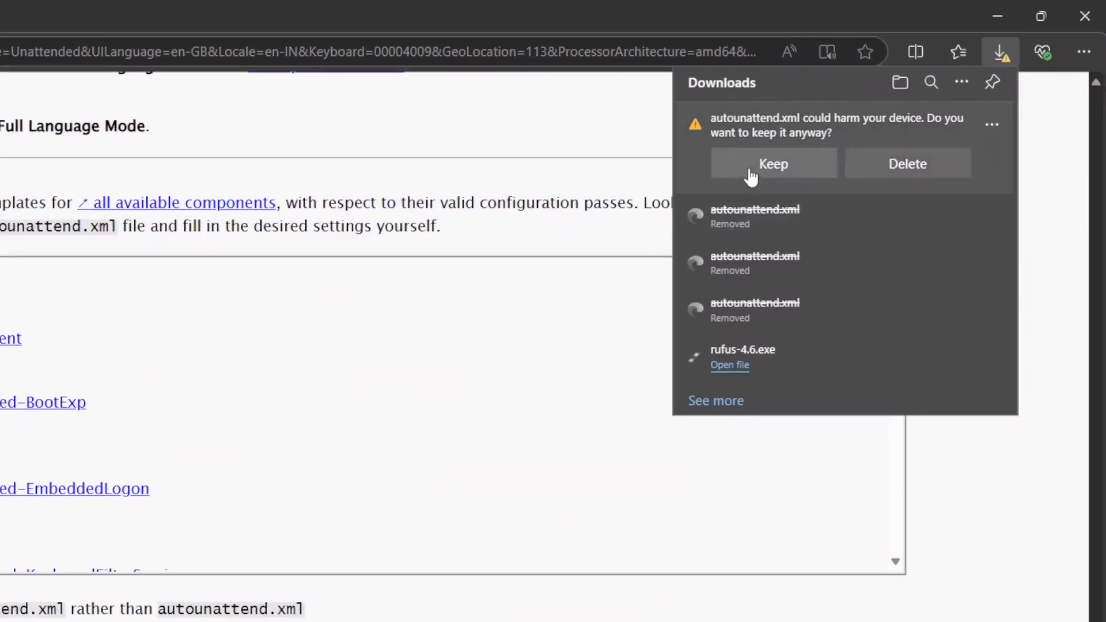
left_click(750, 167)
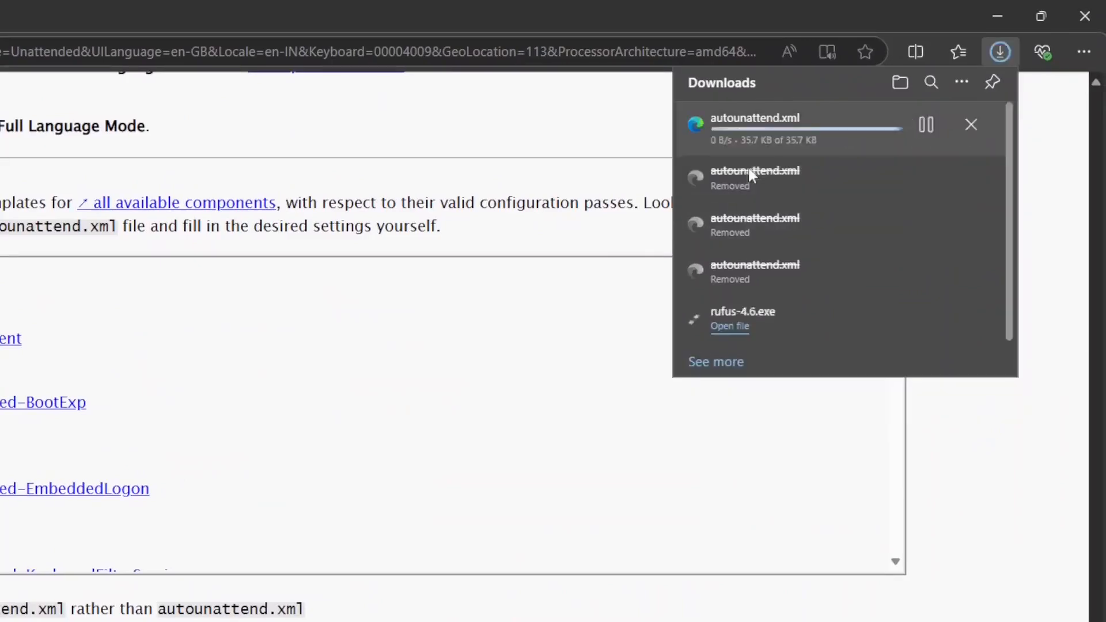
left_click(605, 106)
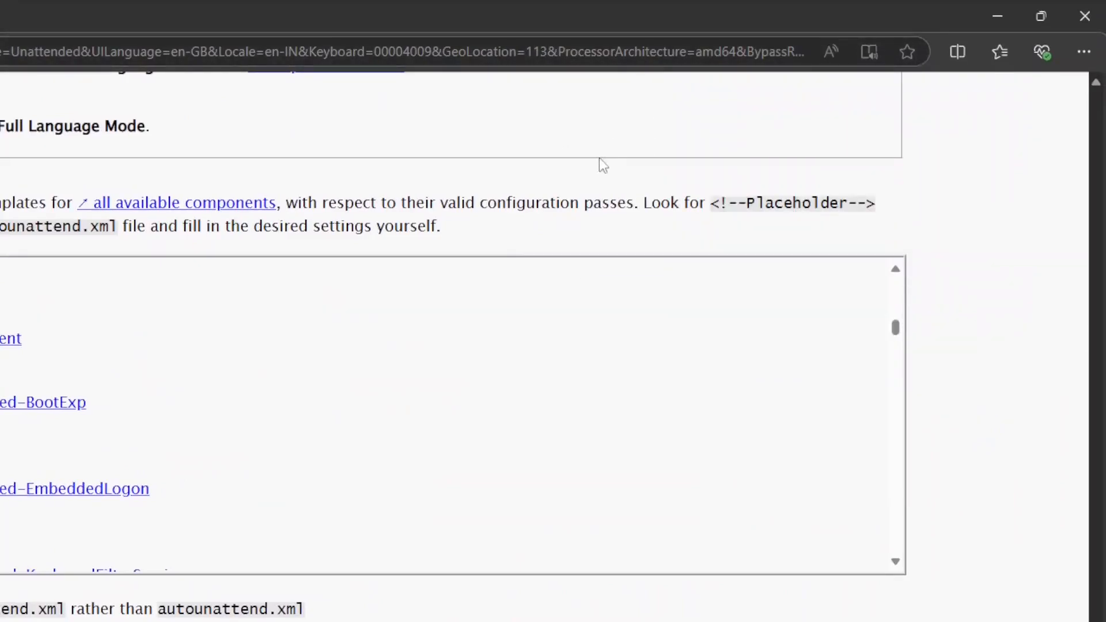
key("alt+Tab")
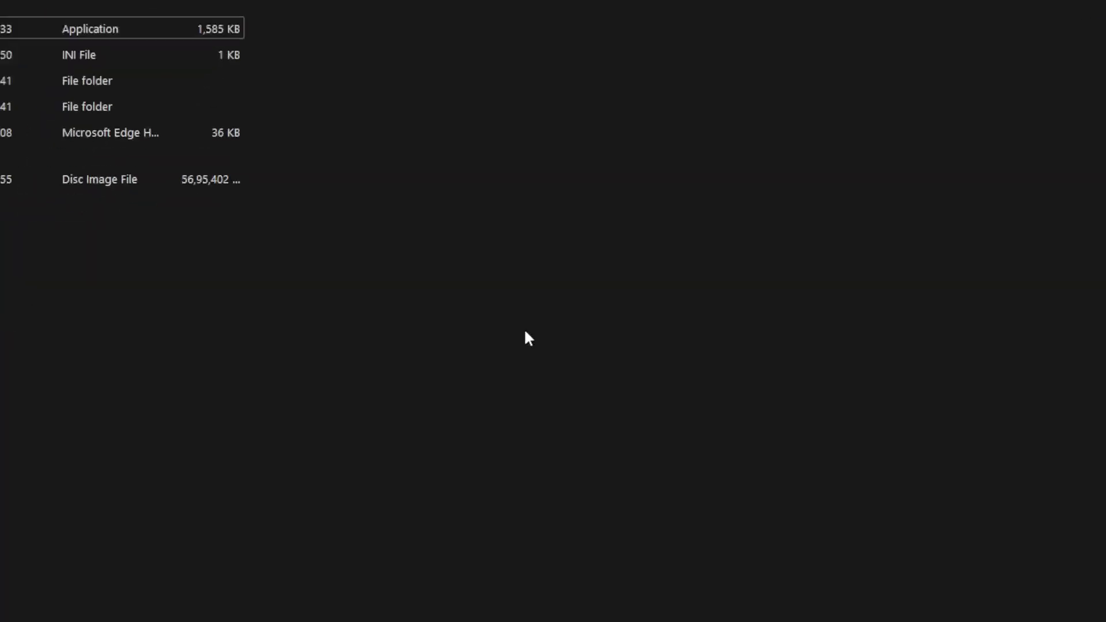
key("alt+d")
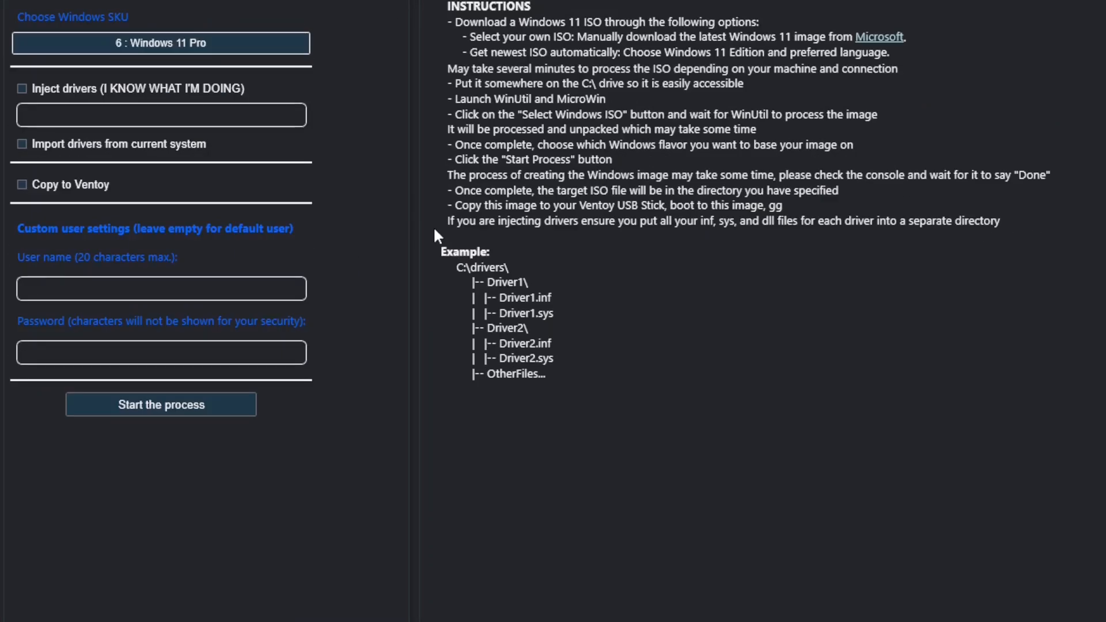
Step: In WinUtil's MicroWin page, choose Windows 11 Home Single Language as the SKU and enable importing drivers from the current system
left_click(242, 316)
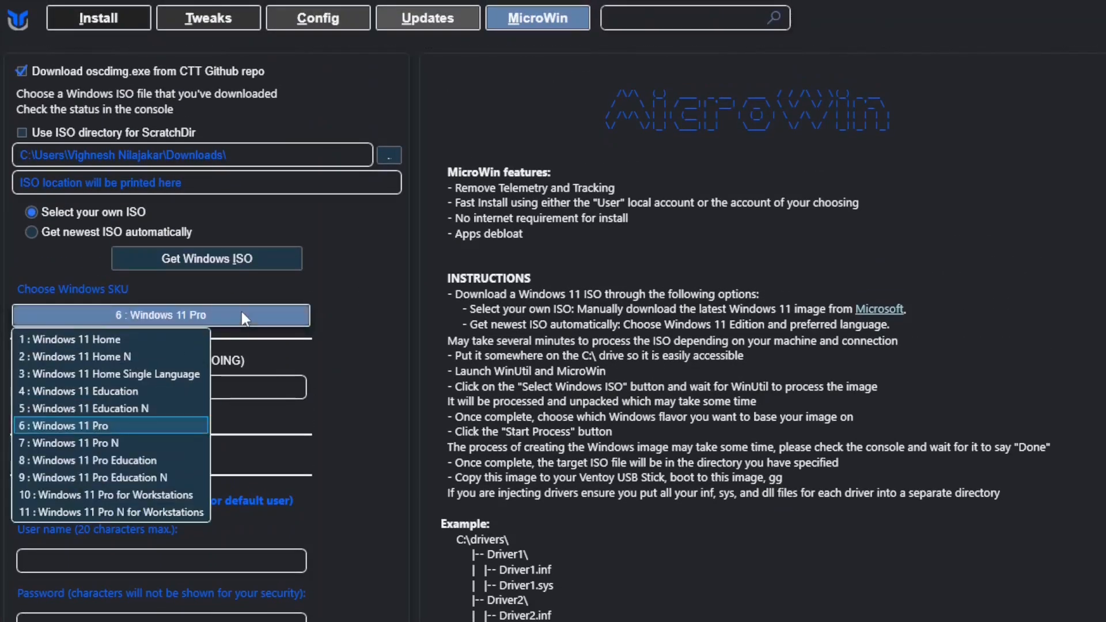
left_click(166, 320)
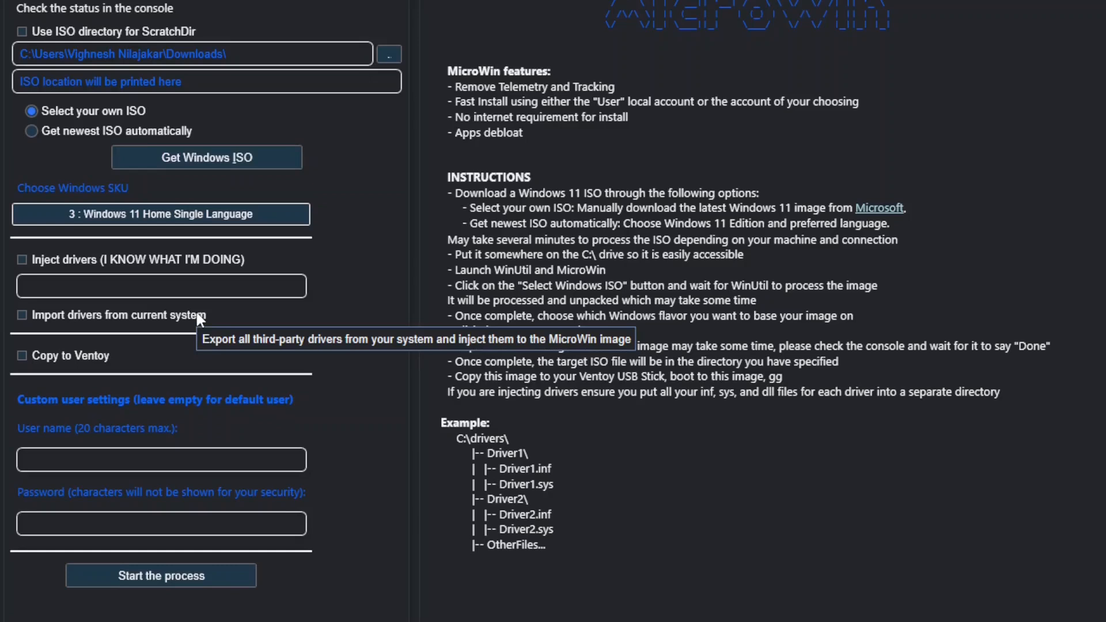
left_click(197, 314)
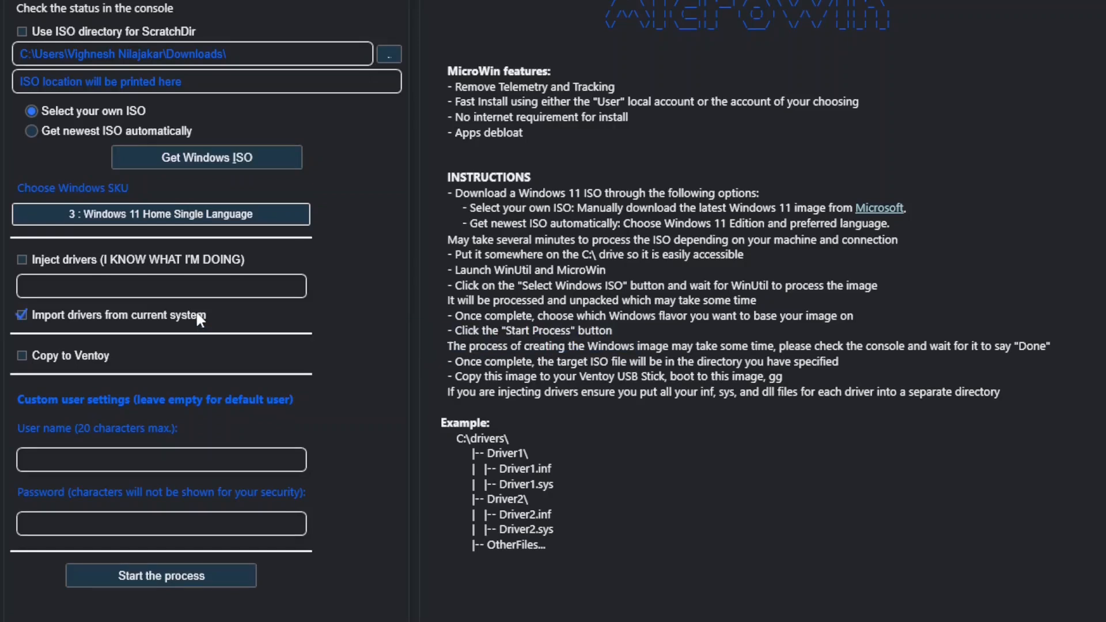
Step: Review the Copy to Ventoy option and the custom user name and password settings
scroll(196, 309, "down", 1)
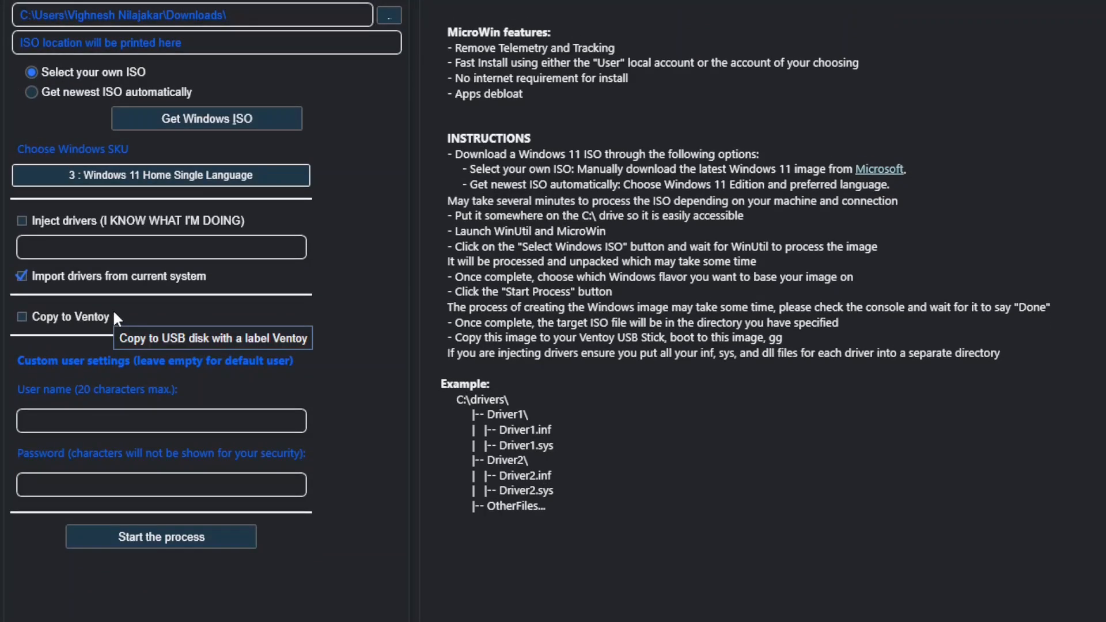
scroll(113, 316, "down", 3)
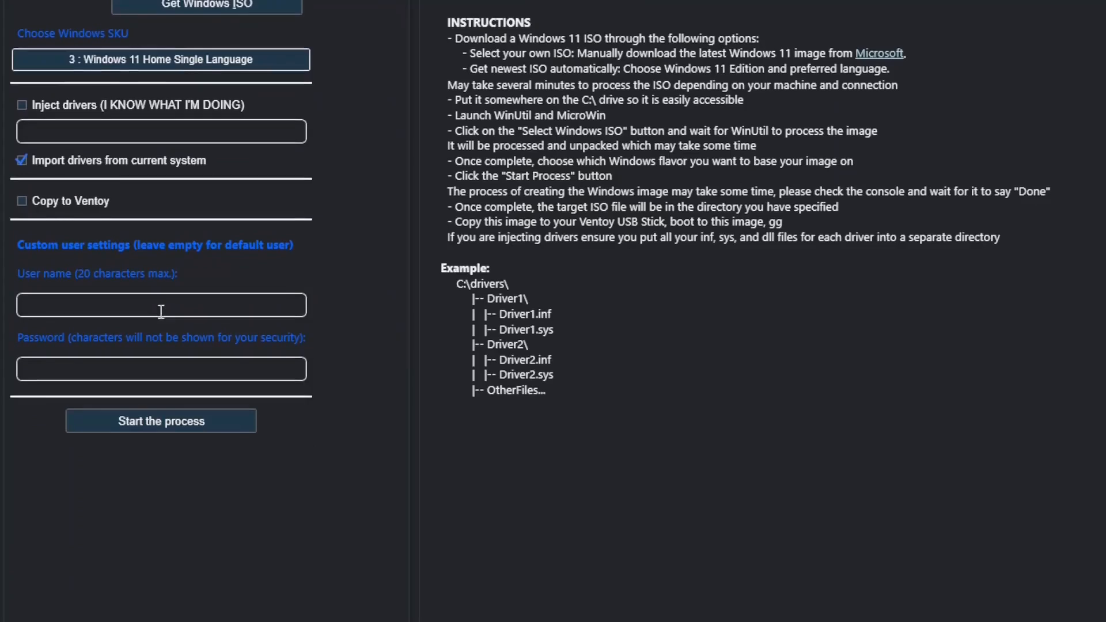
scroll(161, 305, "up", 1)
scroll(158, 319, "down", 2)
scroll(144, 325, "up", 1)
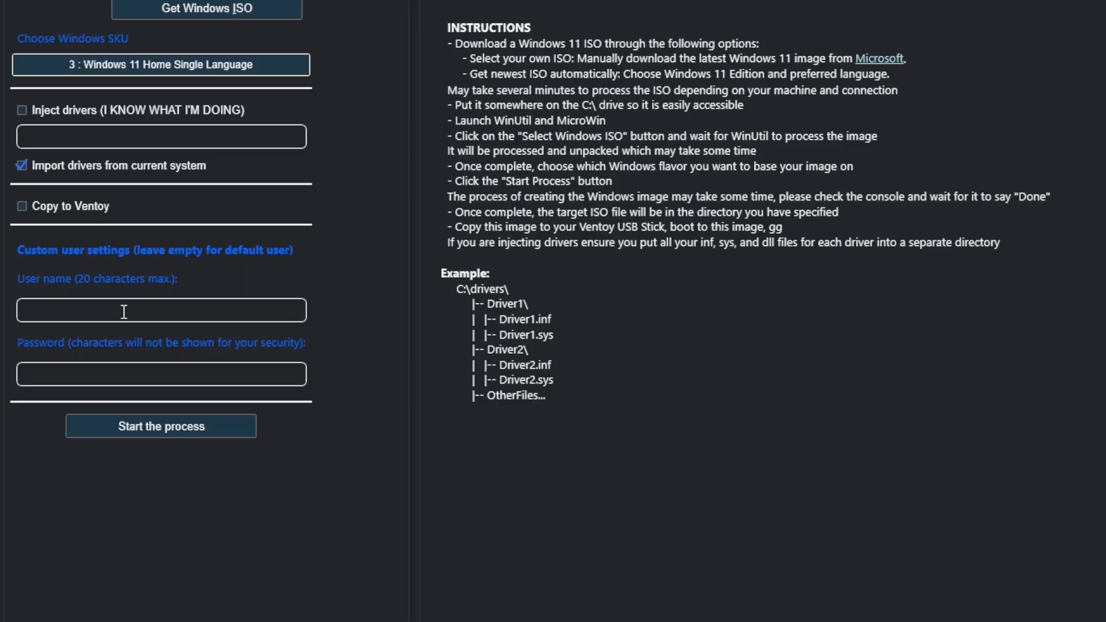
Step: Start the MicroWin build process and save the target image as MicroWin in the Downloads folder with the ISO images type
scroll(127, 324, "down", 2)
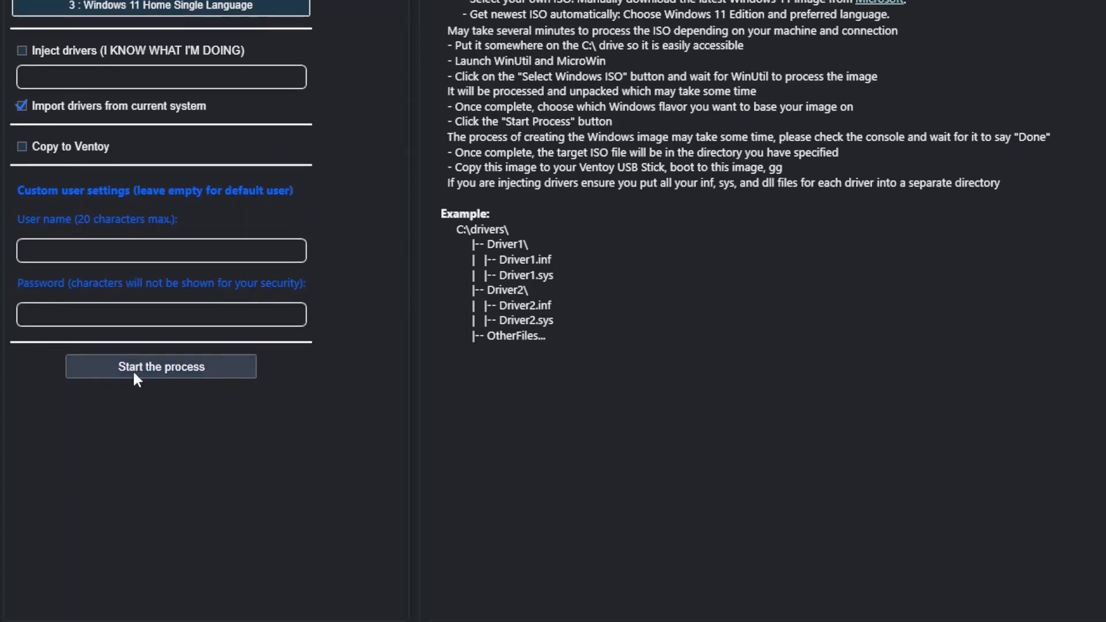
left_click(135, 374)
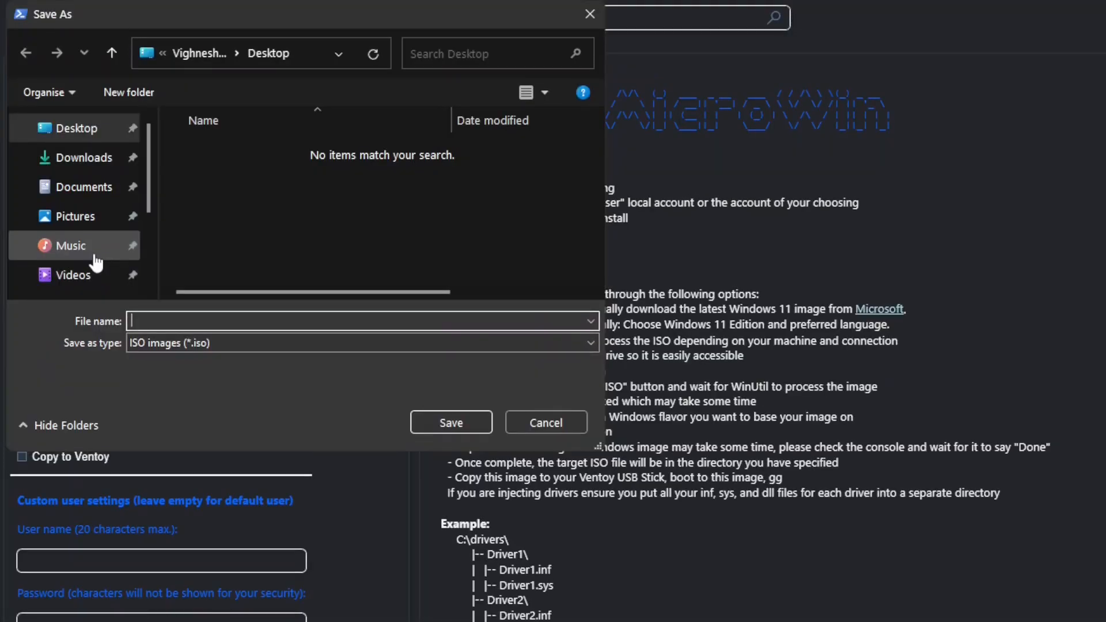
left_click(70, 166)
left_click(202, 319)
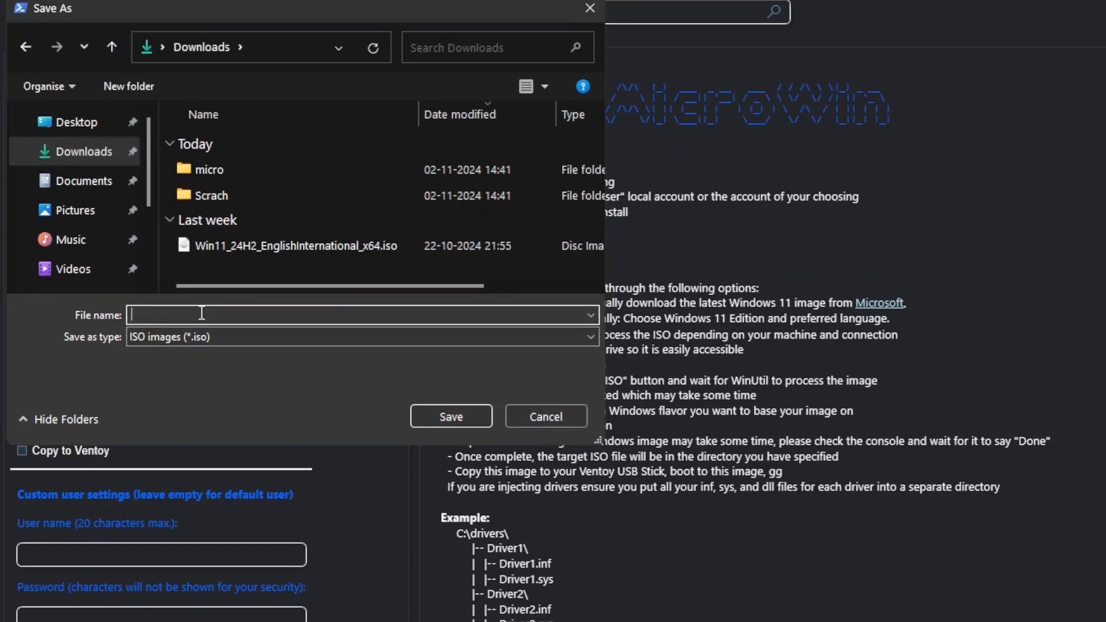
type("Micr")
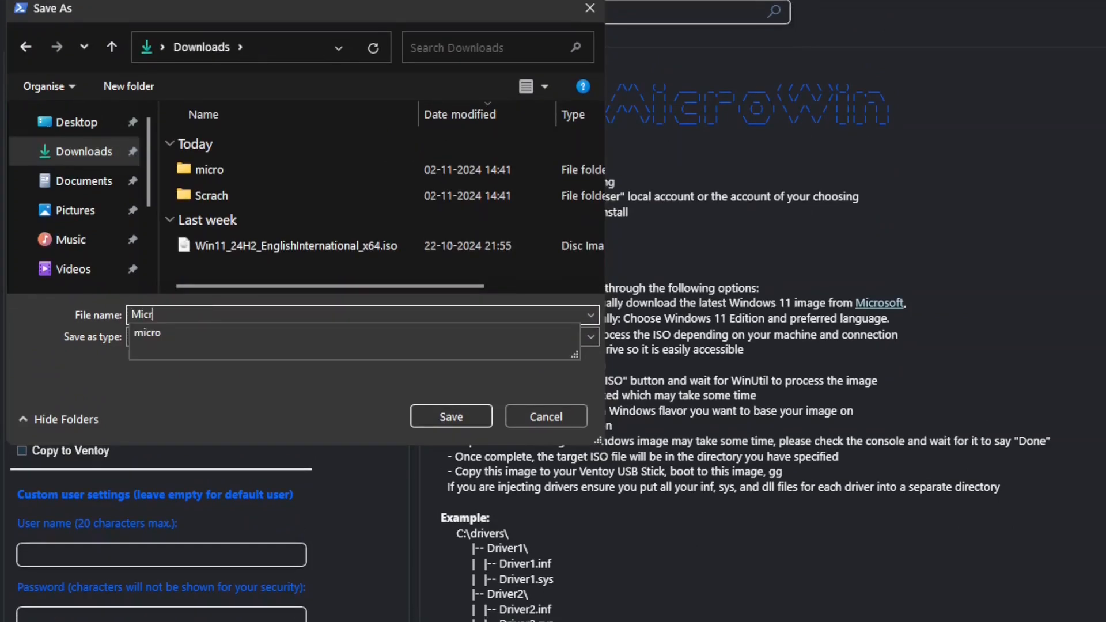
type("oWin")
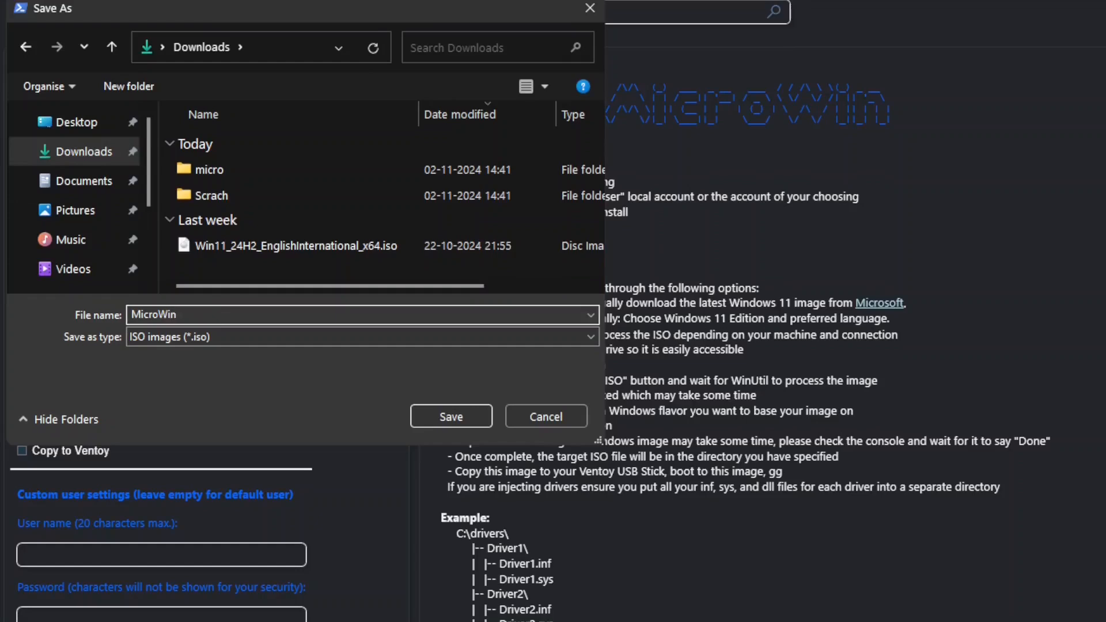
left_click(444, 367)
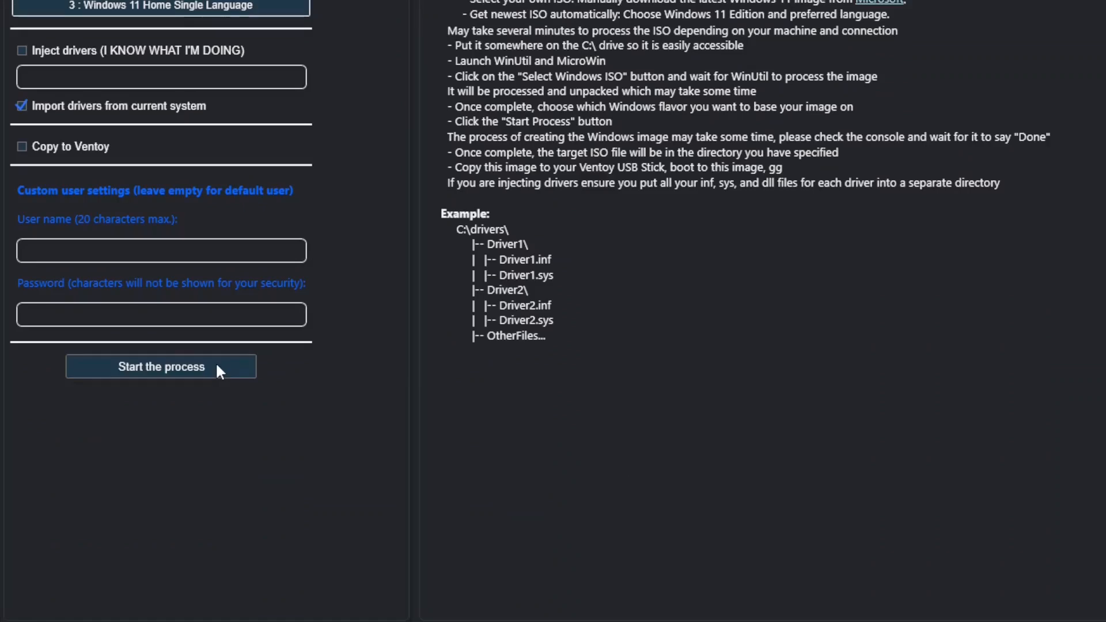
left_click(218, 368)
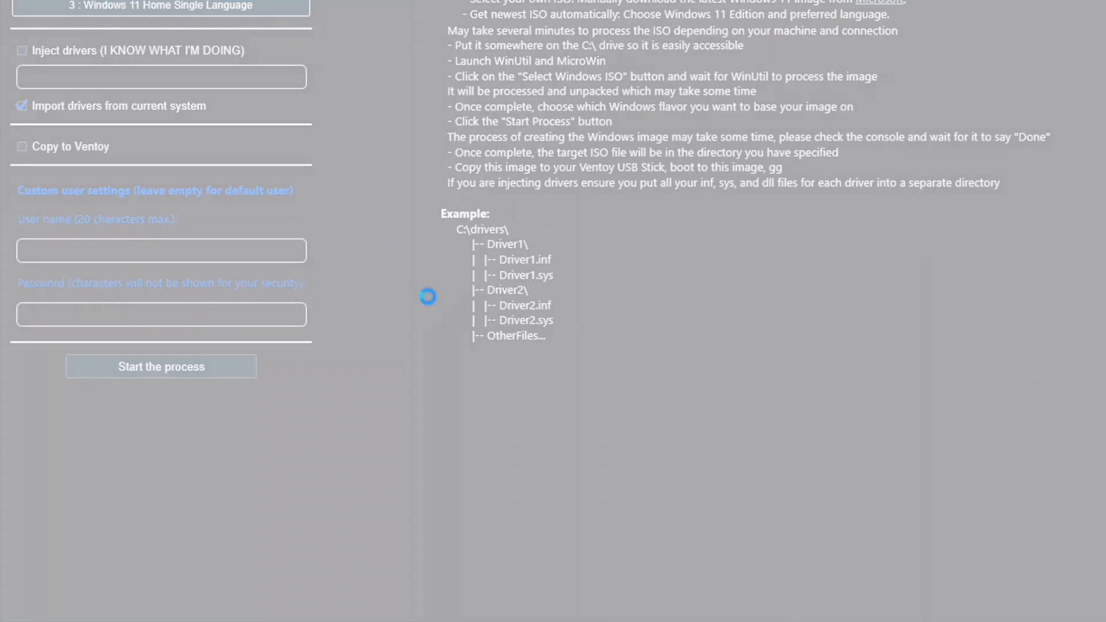
Step: Check the build progress in the PowerShell console and choose to wait for the unresponsive WinUtil window
key("alt+Tab")
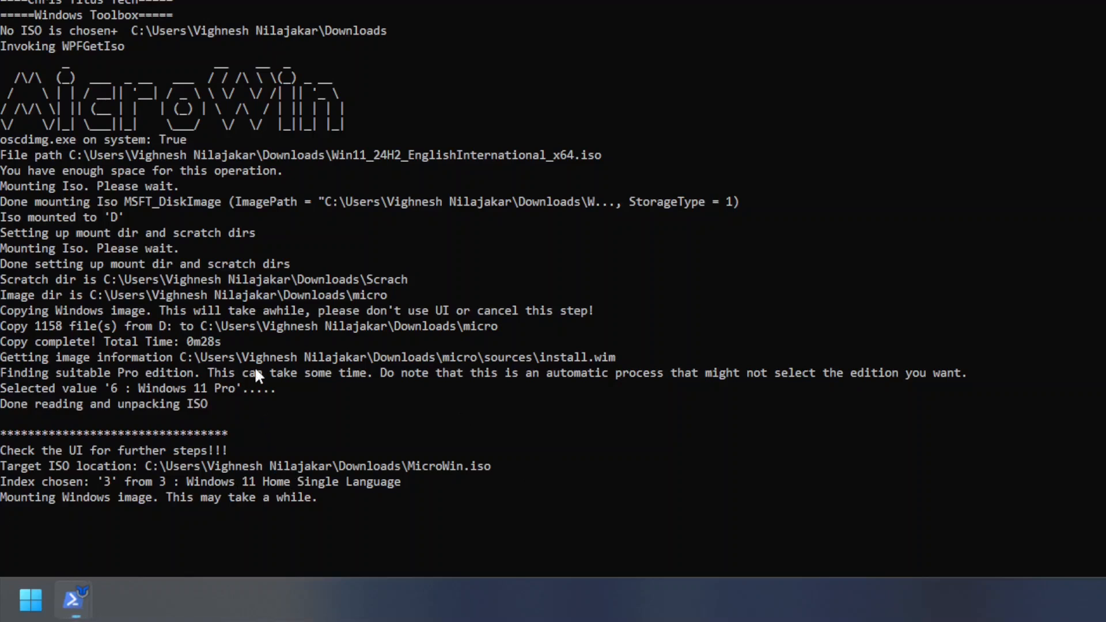
scroll(206, 382, "up", 1)
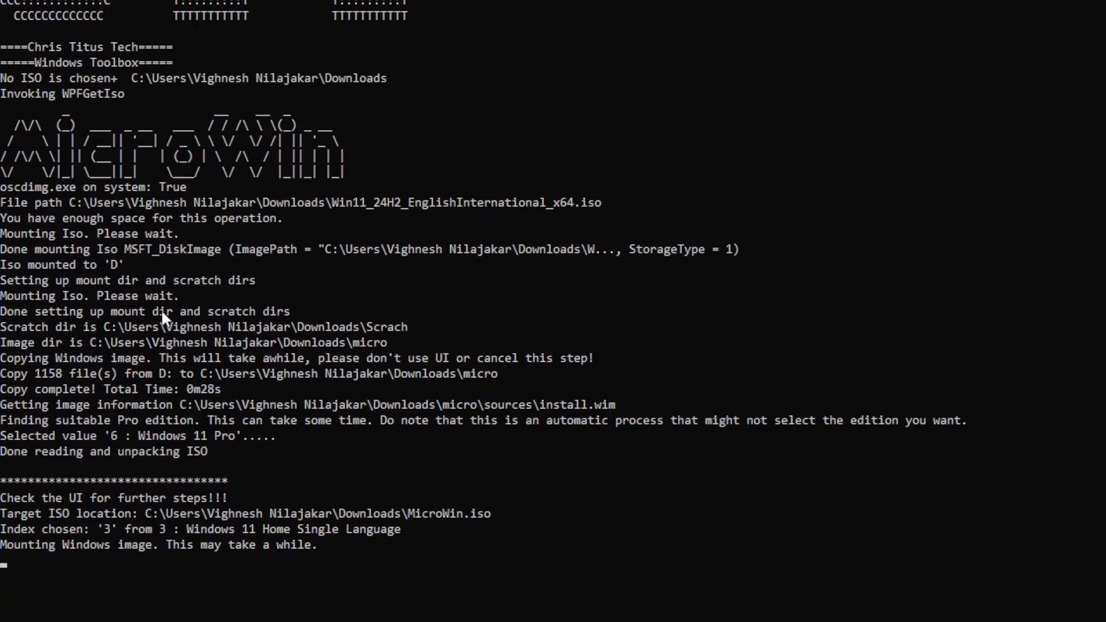
key("alt+Tab")
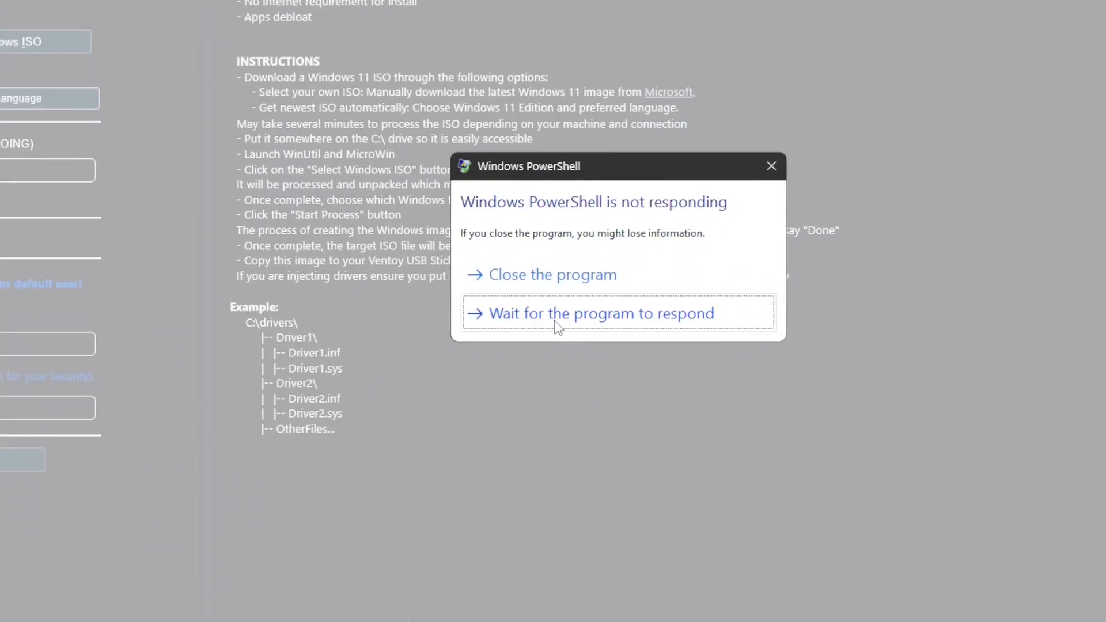
left_click(554, 320)
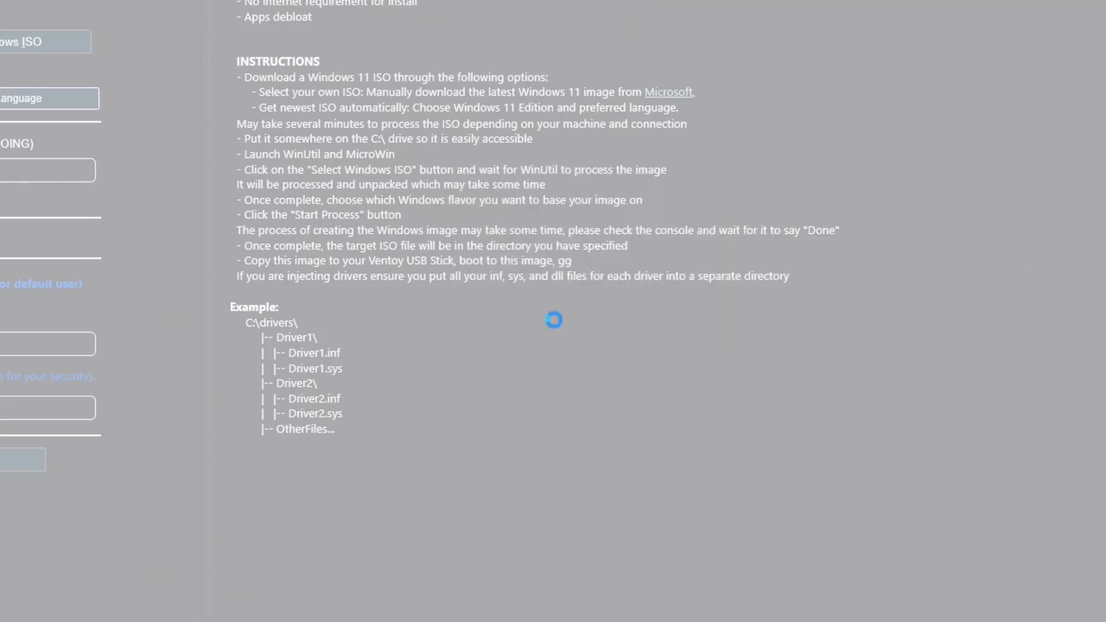
key("alt+Tab")
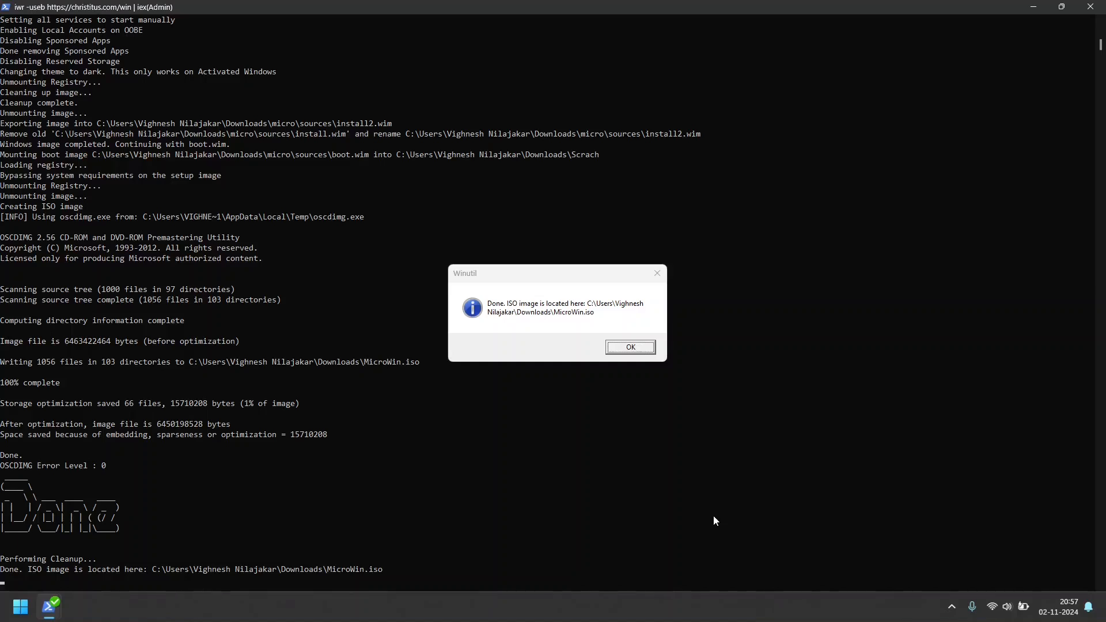
Step: Acknowledge WinUtil's completion message and open the Downloads folder in File Explorer
left_click(633, 348)
key("alt+Tab")
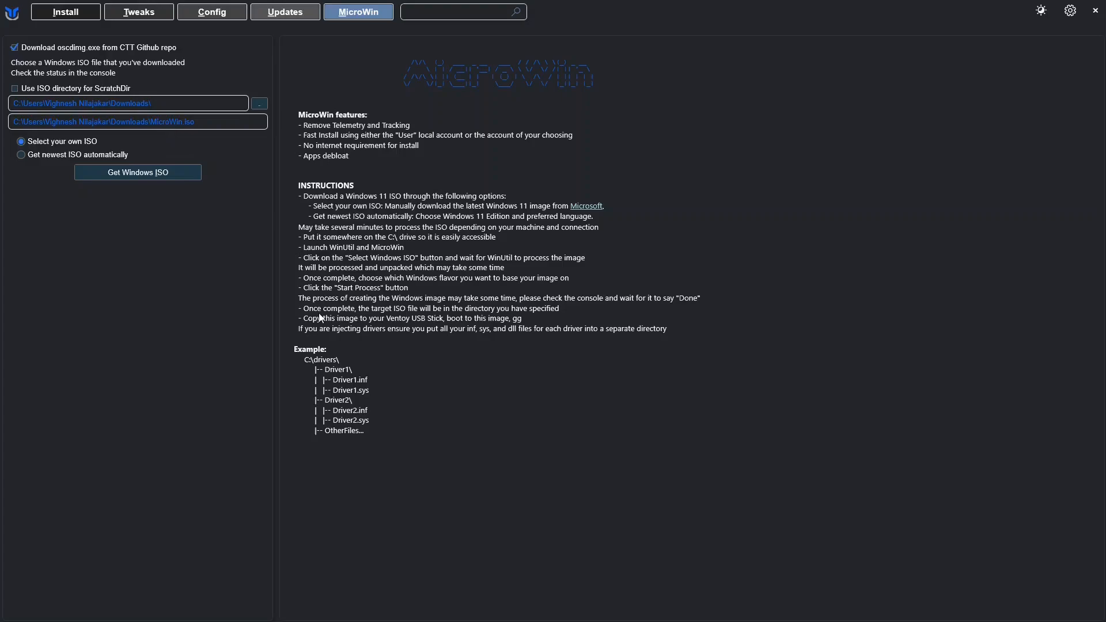
key("super+e")
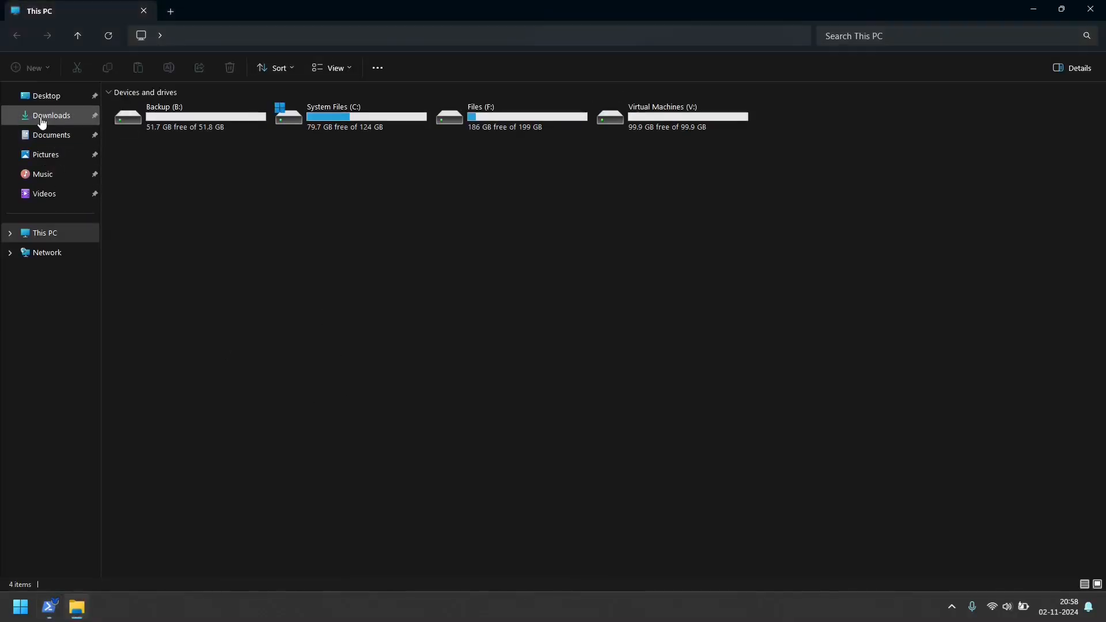
left_click(41, 121)
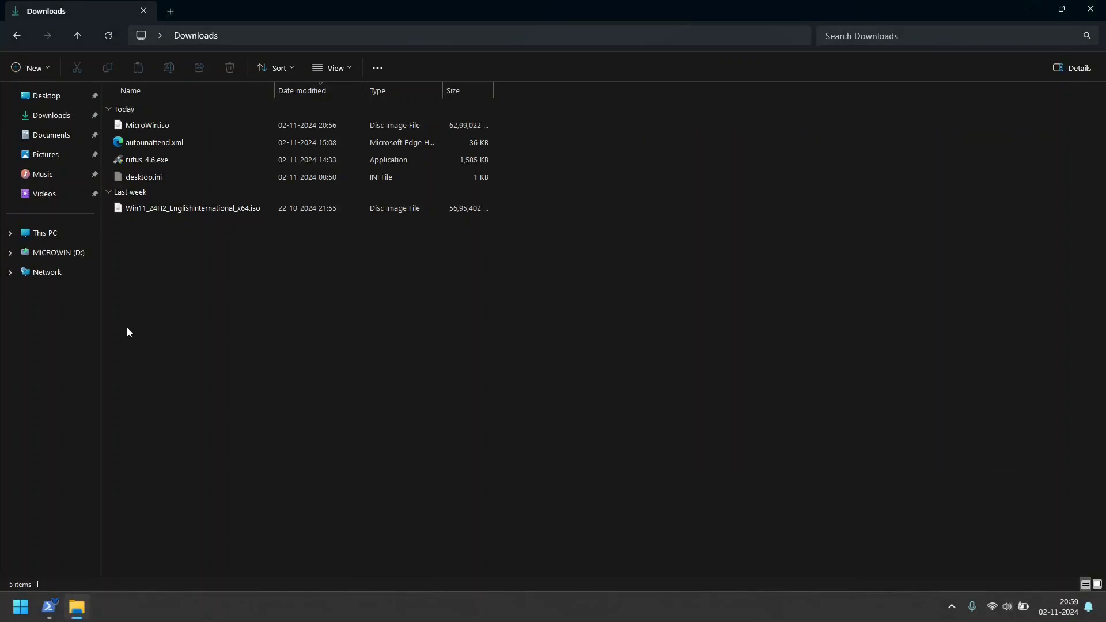
Step: Launch rufus-4.6.exe from the Downloads folder and decline its online update checks
right_click(133, 161)
left_click(151, 188)
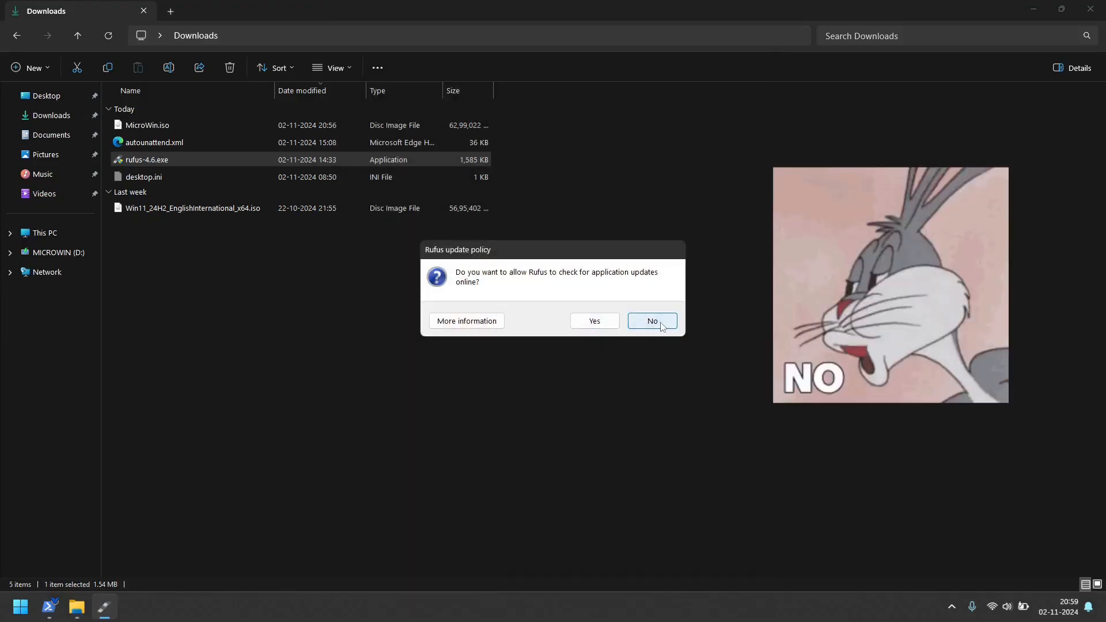
left_click(652, 321)
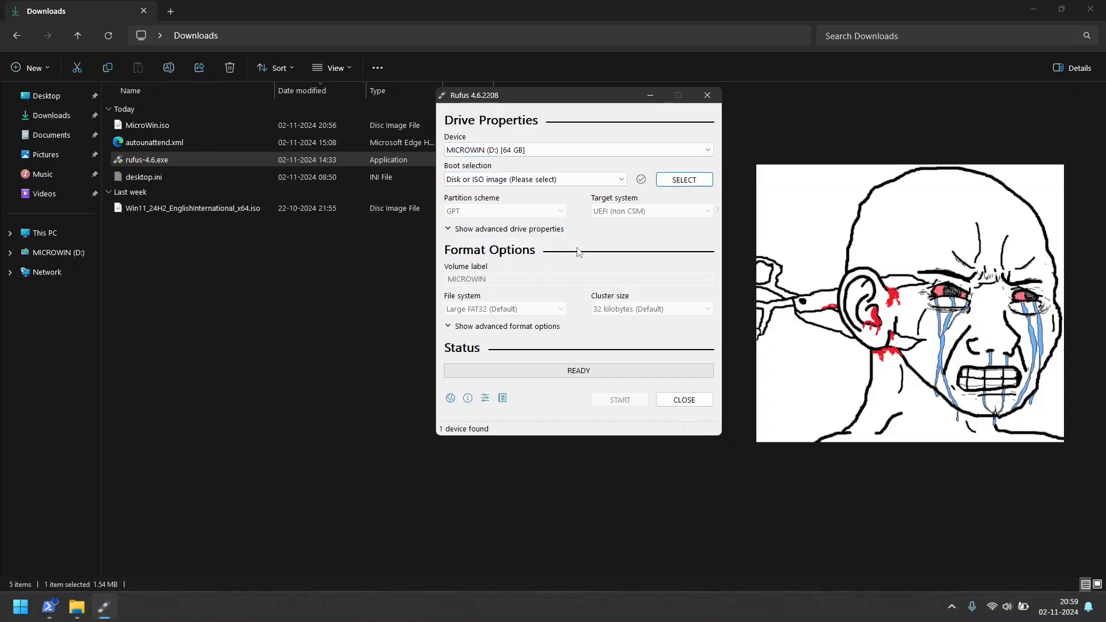
Step: In Rufus, load MicroWin.iso as the boot image and keep Standard Windows installation as the image option
left_click(677, 181)
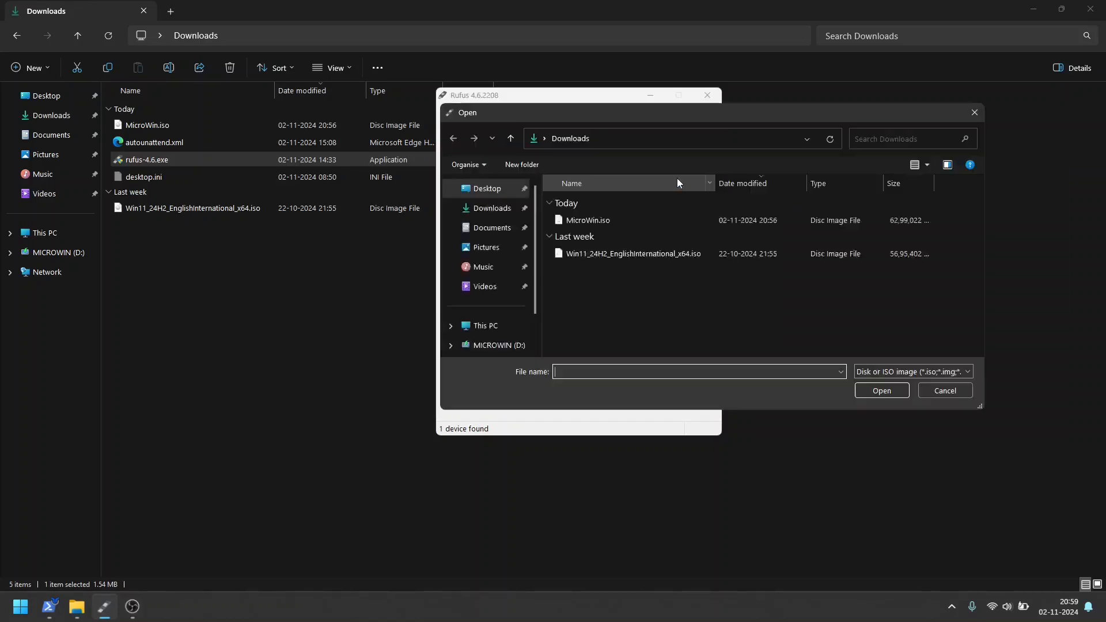
double_click(609, 221)
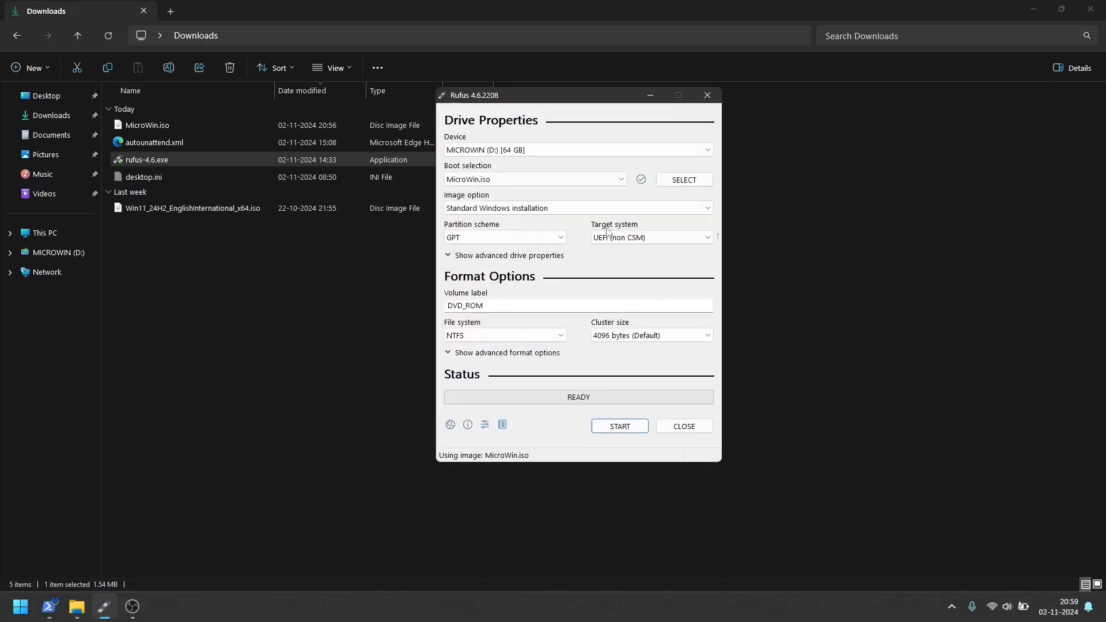
left_click(578, 206)
left_click(564, 215)
Step: Replace the volume label of the USB drive with MicroWin
left_click(501, 304)
key("BackSpace")
key("BackSpace")
key("BackSpace")
key("BackSpace")
key("BackSpace")
key("BackSpace")
key("BackSpace")
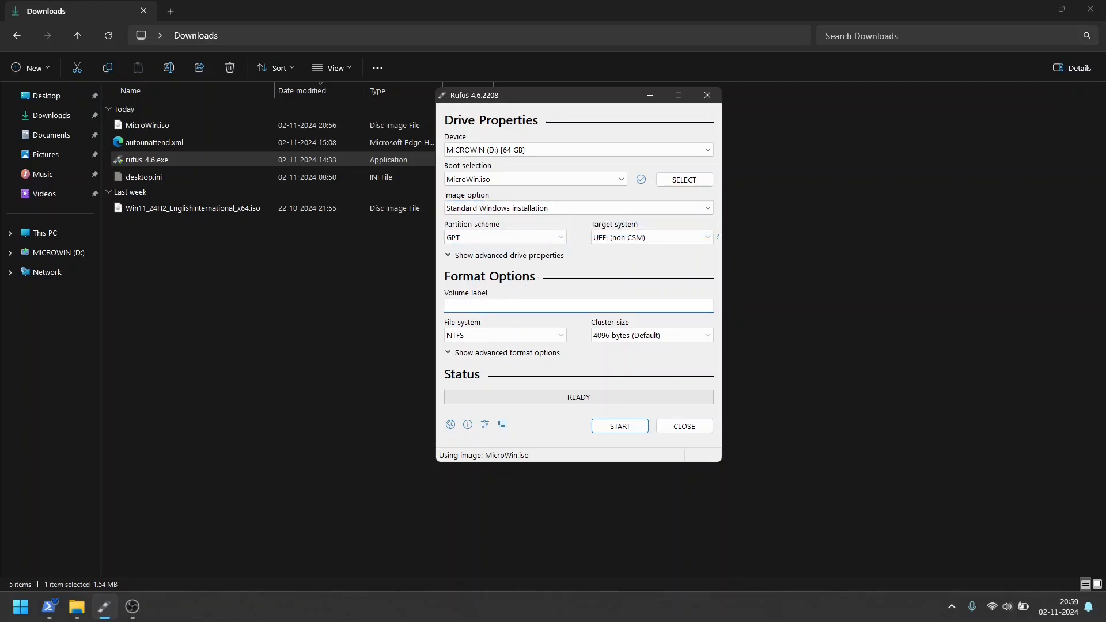
type("MicroWin")
Step: Start writing the USB drive with the RAM, Secure Boot, TPM and Microsoft account removal options turned off, and accept erasing all its data
left_click(603, 429)
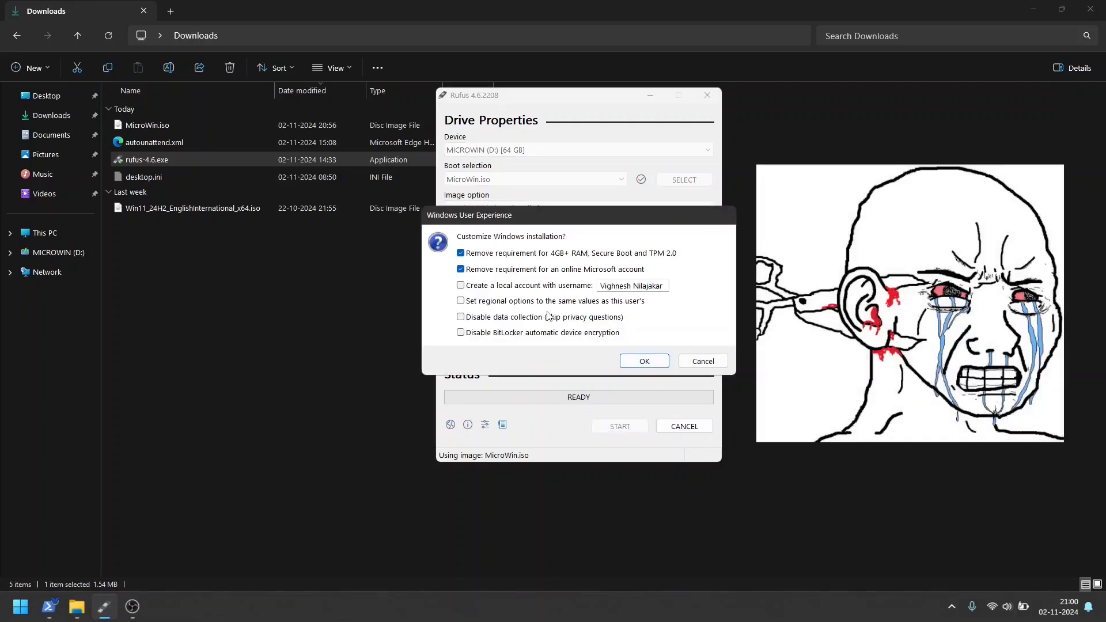
left_click(460, 270)
left_click(460, 254)
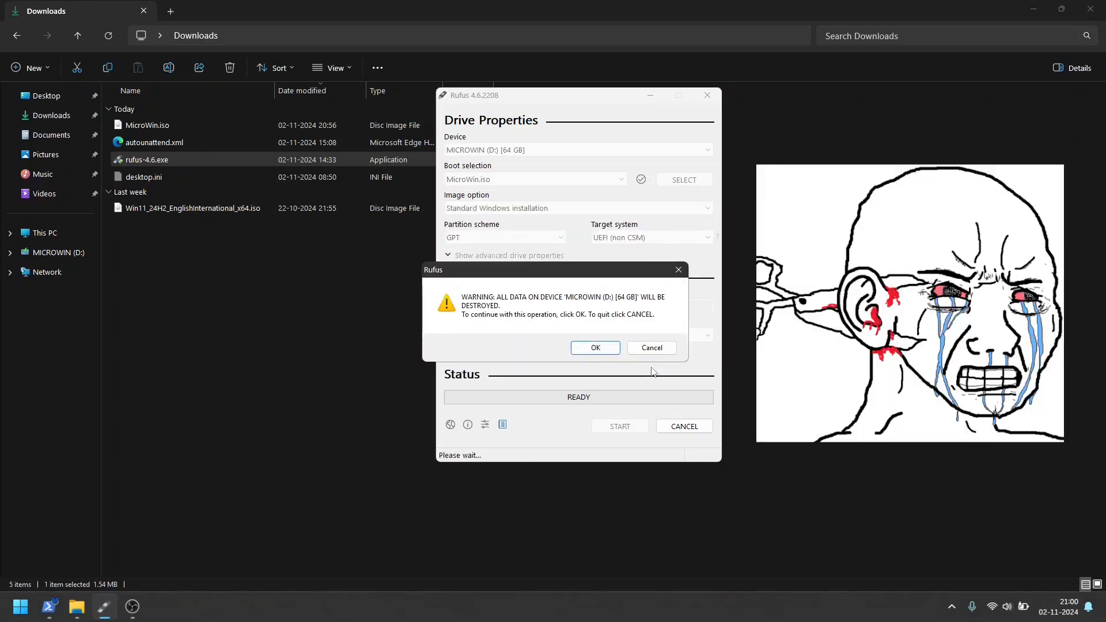
left_click(596, 348)
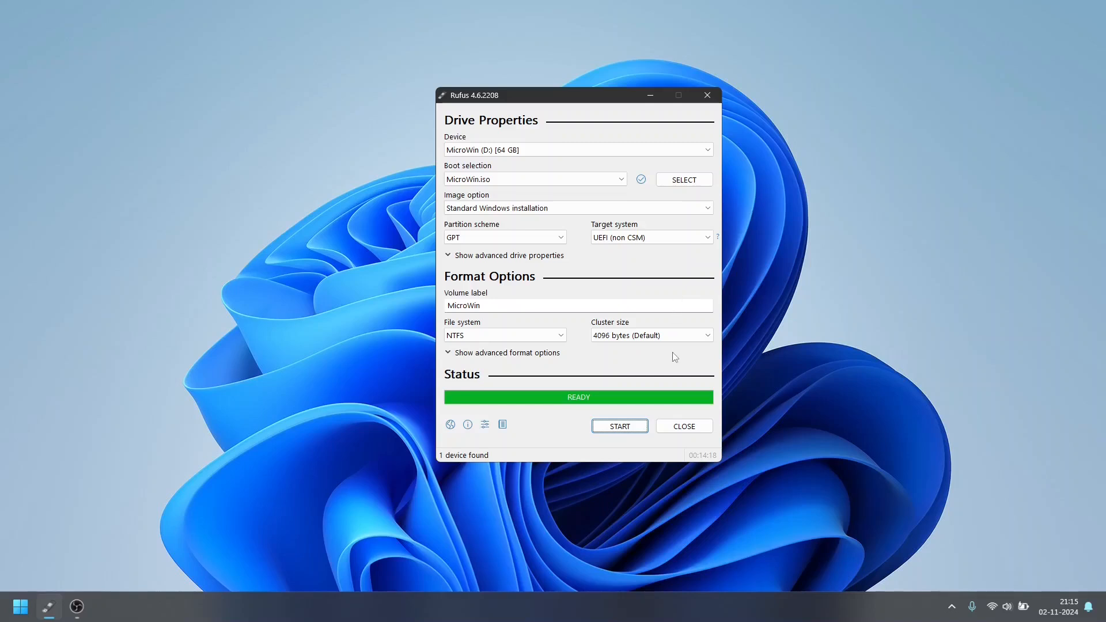
Step: Close Rufus and open the MicroWin (D:) drive in a second File Explorer tab
left_click(681, 429)
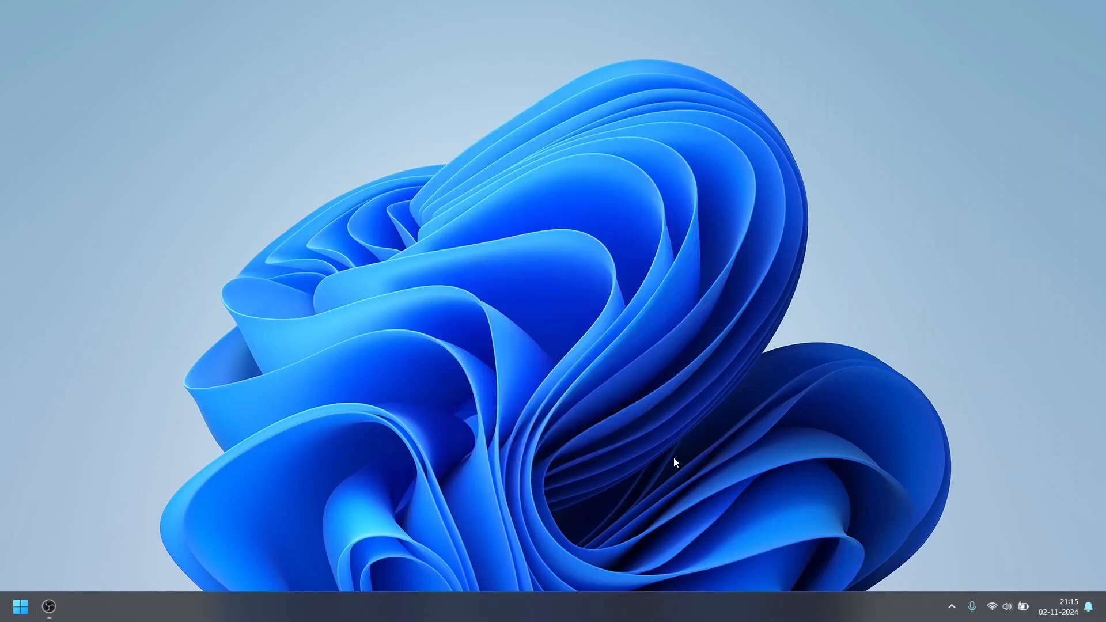
key("super+e")
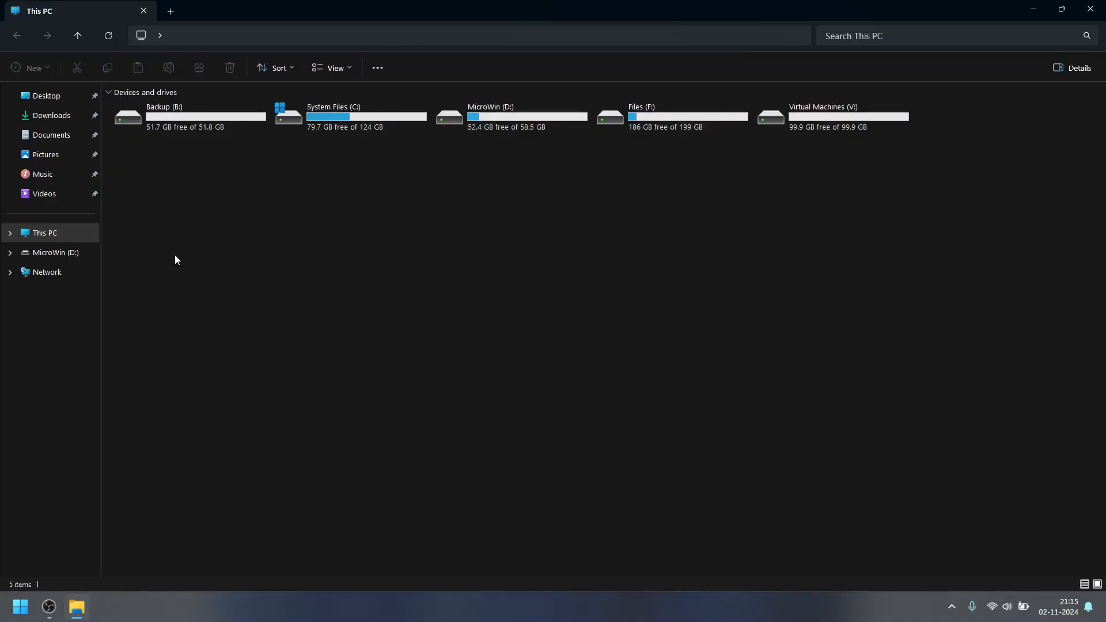
key("ctrl+t")
double_click(489, 117)
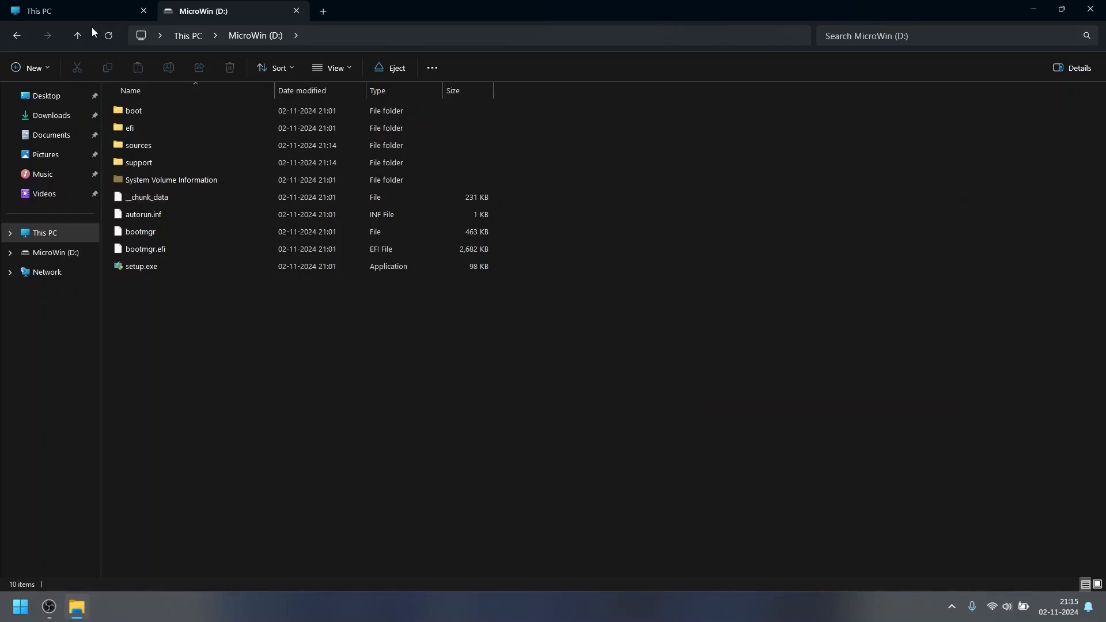
Step: Copy autounattend.xml from Downloads to the root of the MicroWin (D:) drive and safely eject the drive
left_click(91, 15)
left_click(51, 115)
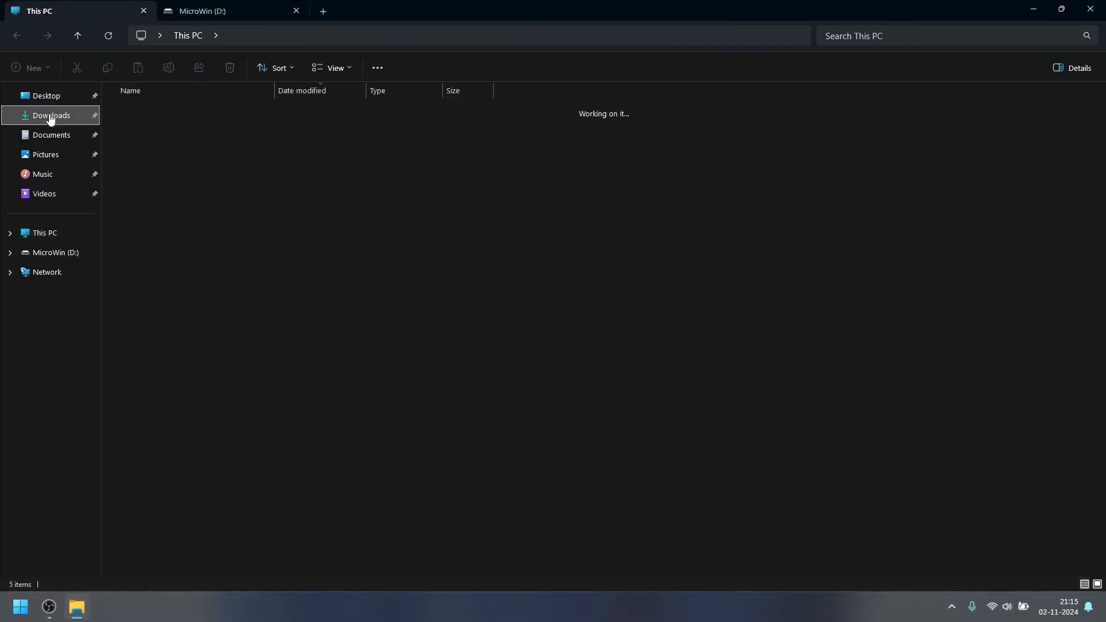
left_click(117, 146)
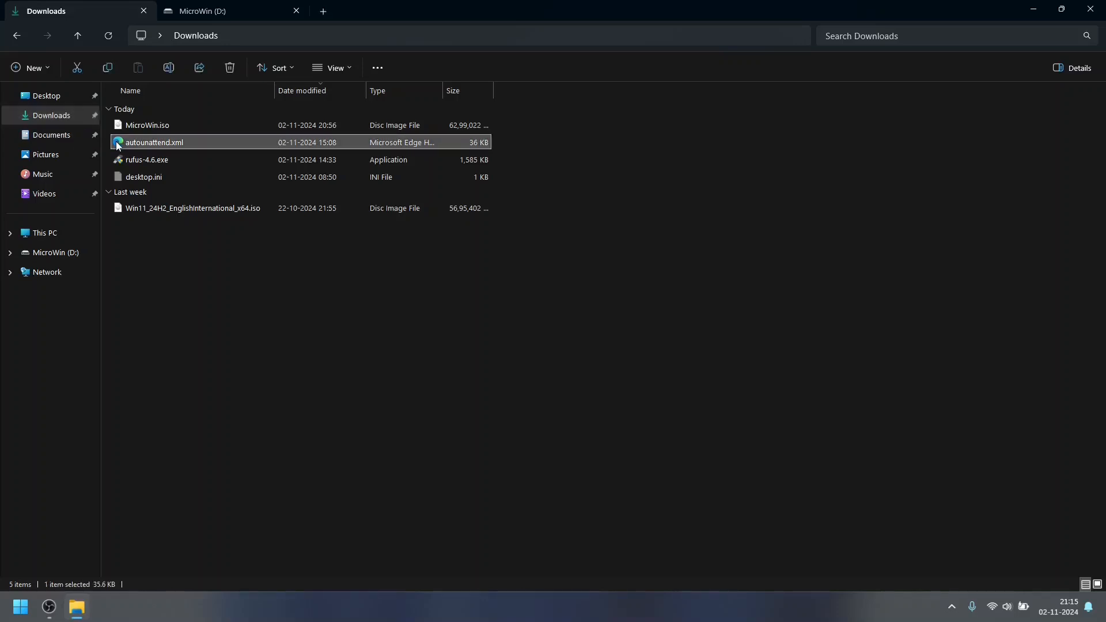
key("ctrl+c")
left_click(223, 11)
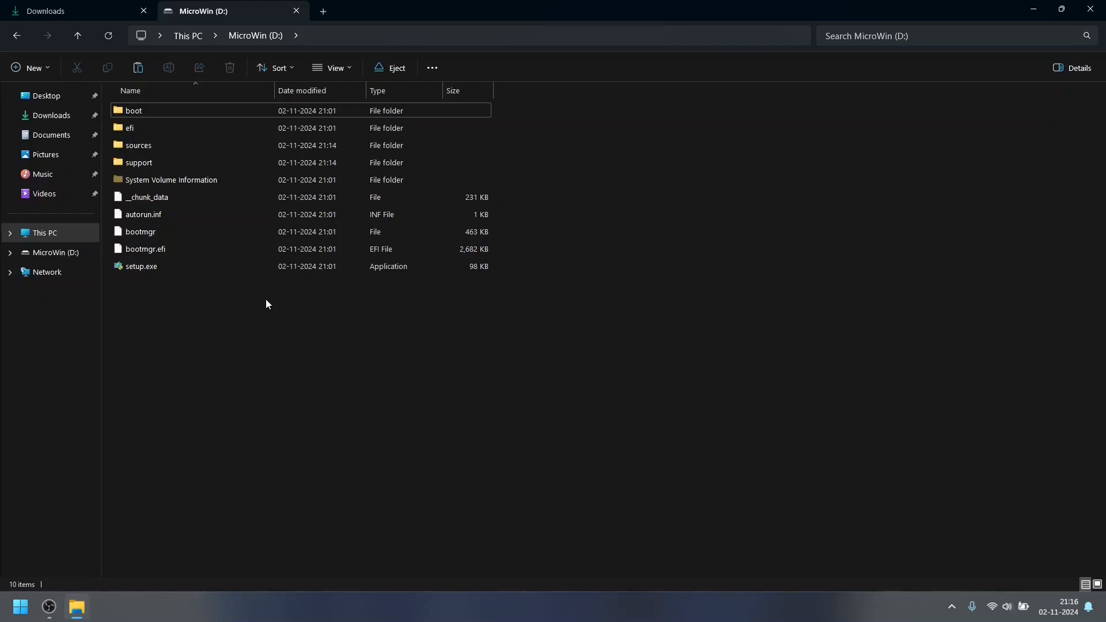
key("ctrl+v")
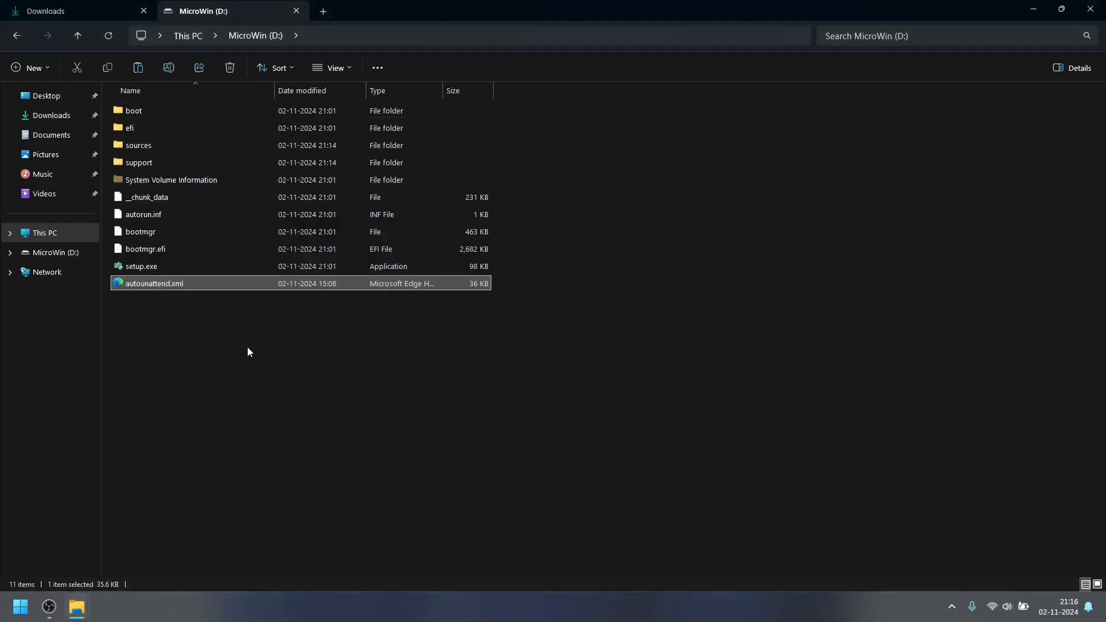
left_click(248, 348)
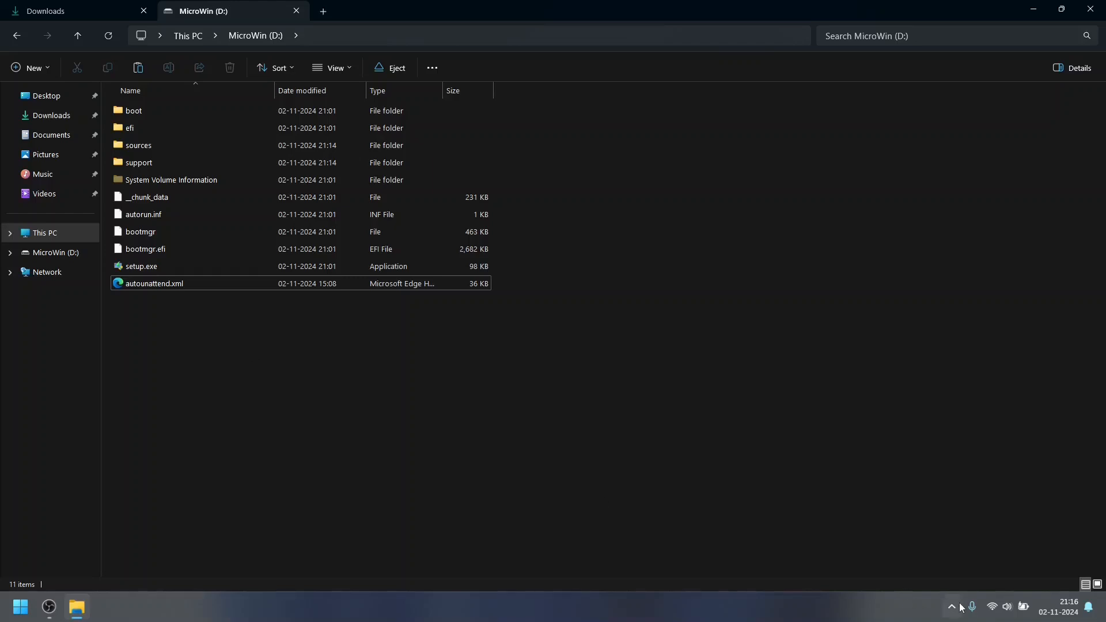
left_click(929, 524)
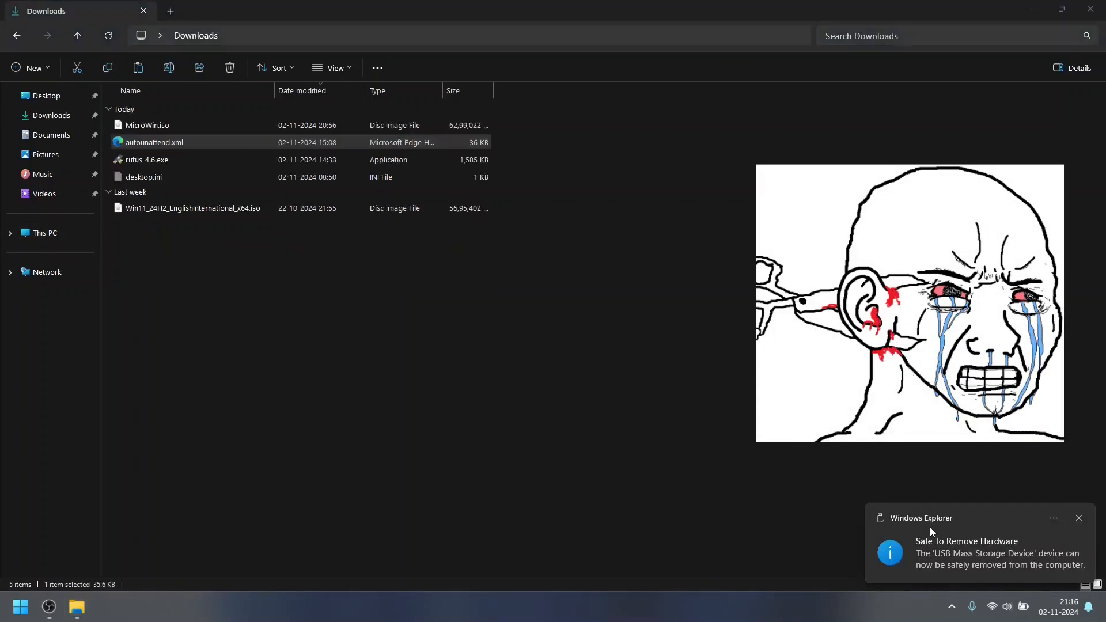